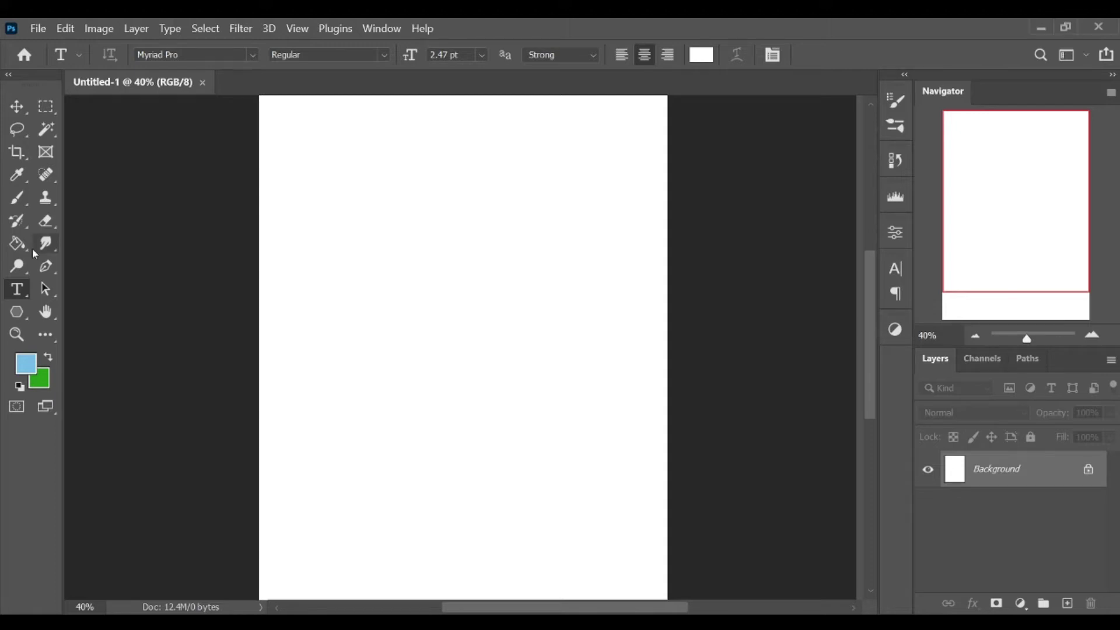
Choose the Brush tool and create an empty Layer 1 above the white Background
click(17, 106)
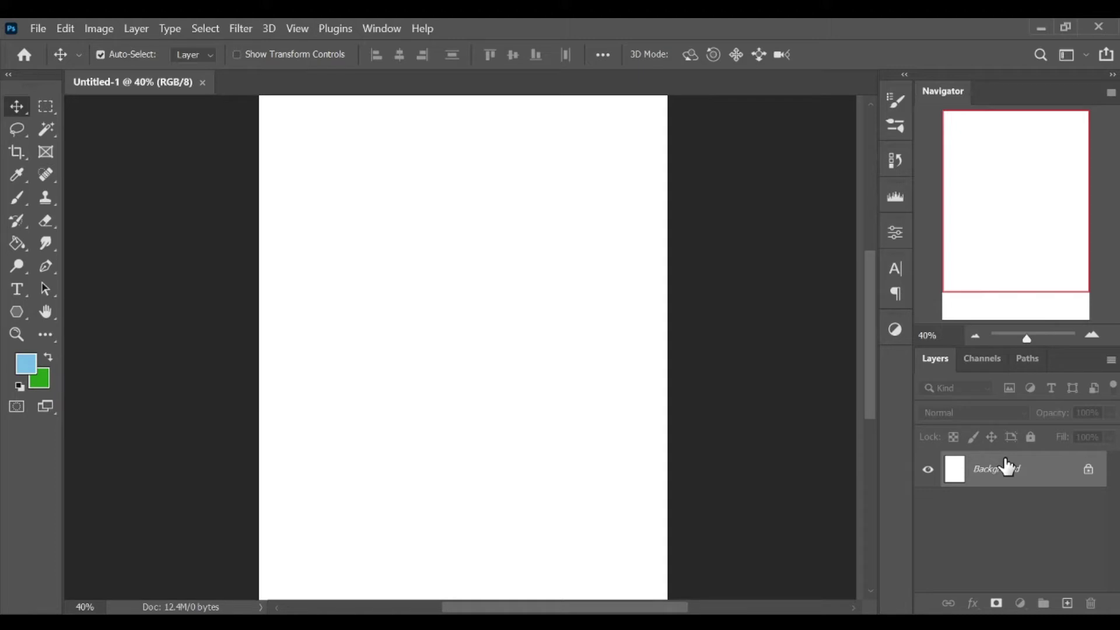
key(b)
key(ctrl+shift+alt+n)
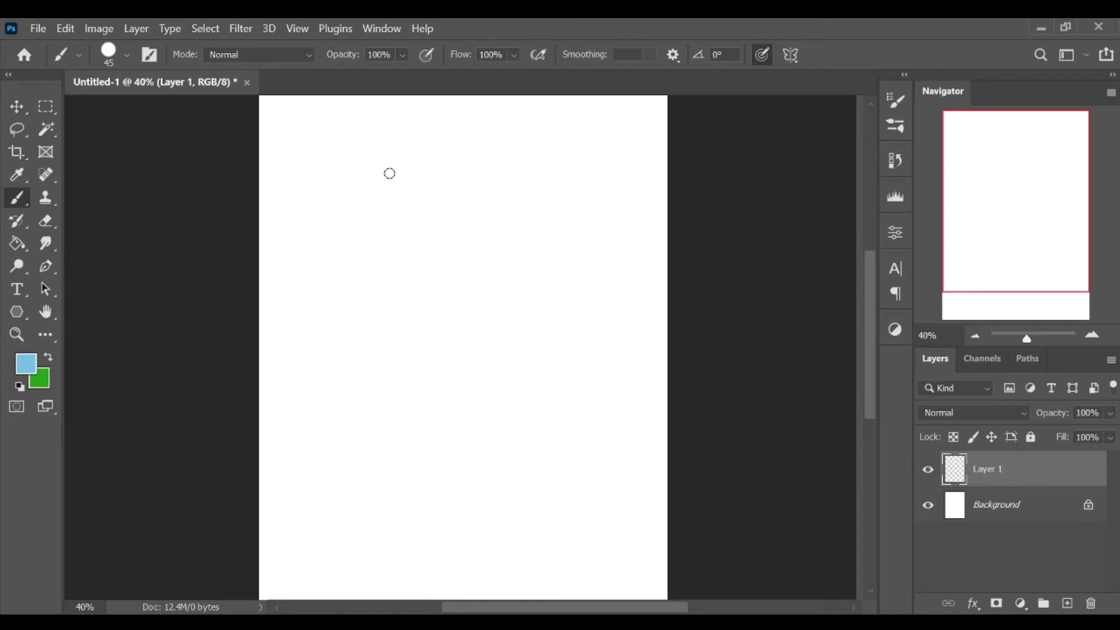
Paint a light-blue scribble near the top of the page and nudge it right and down
drag(390, 173, 361, 253)
key(v)
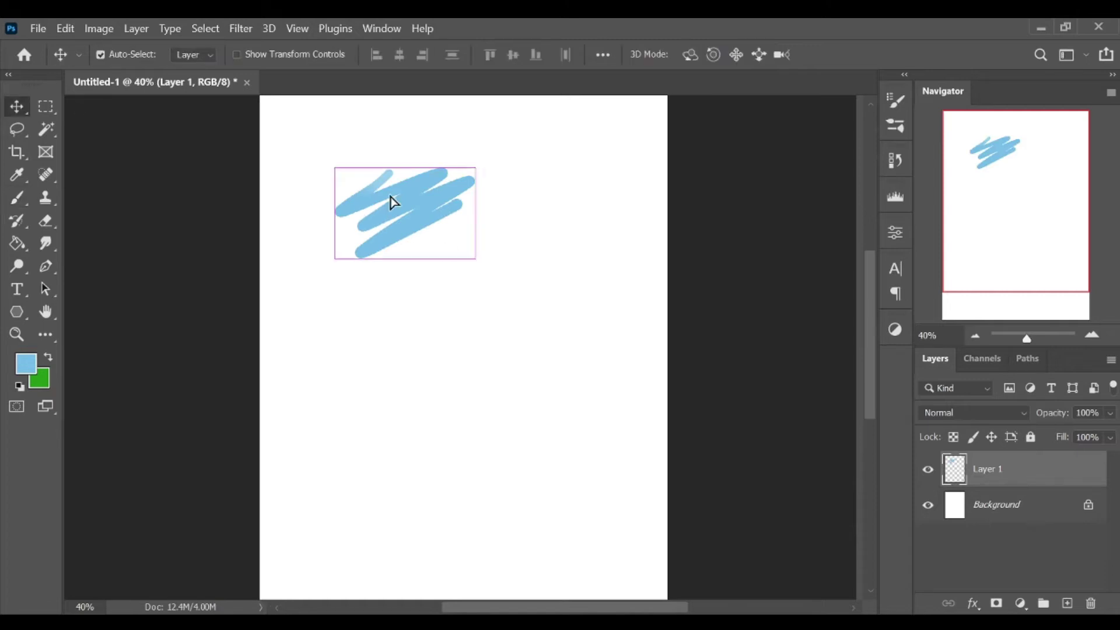
mouse_move(391, 202)
mouse_down()
mouse_move(342, 200)
mouse_move(383, 278)
mouse_move(300, 225)
mouse_up()
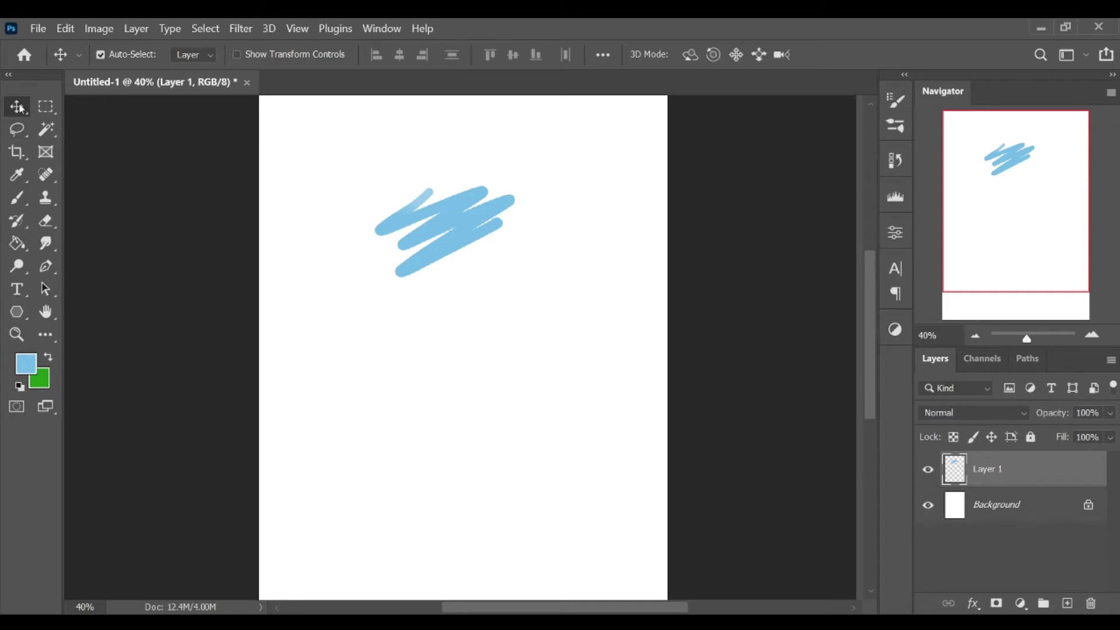
Try drawing an artboard, undo it, then delete Layer 1 so only the Background remains
key(shift+v)
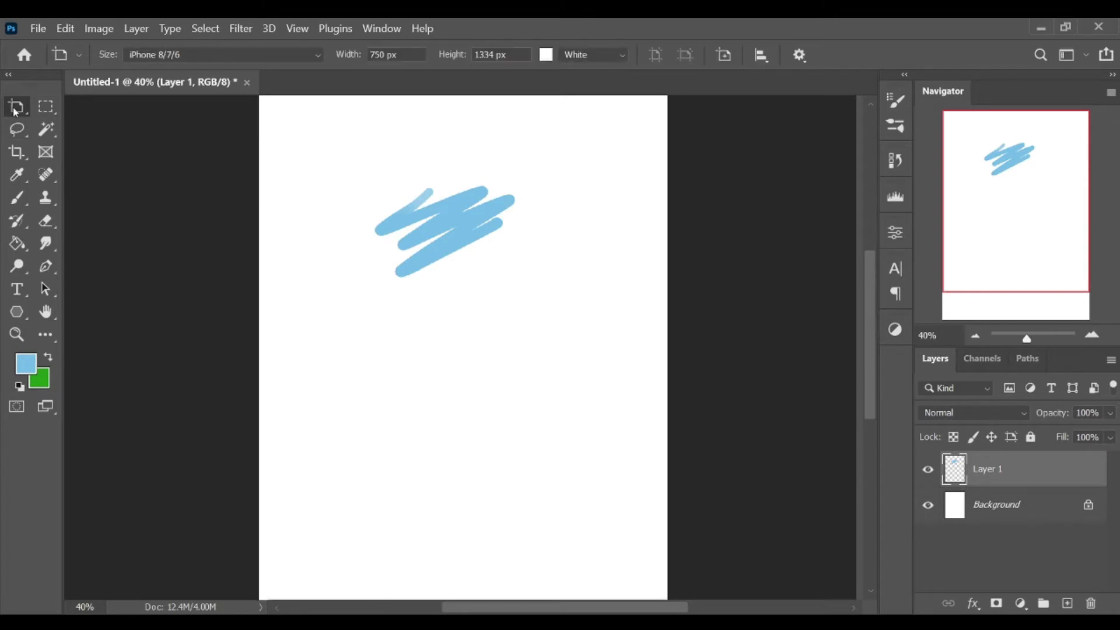
drag(338, 232, 445, 301)
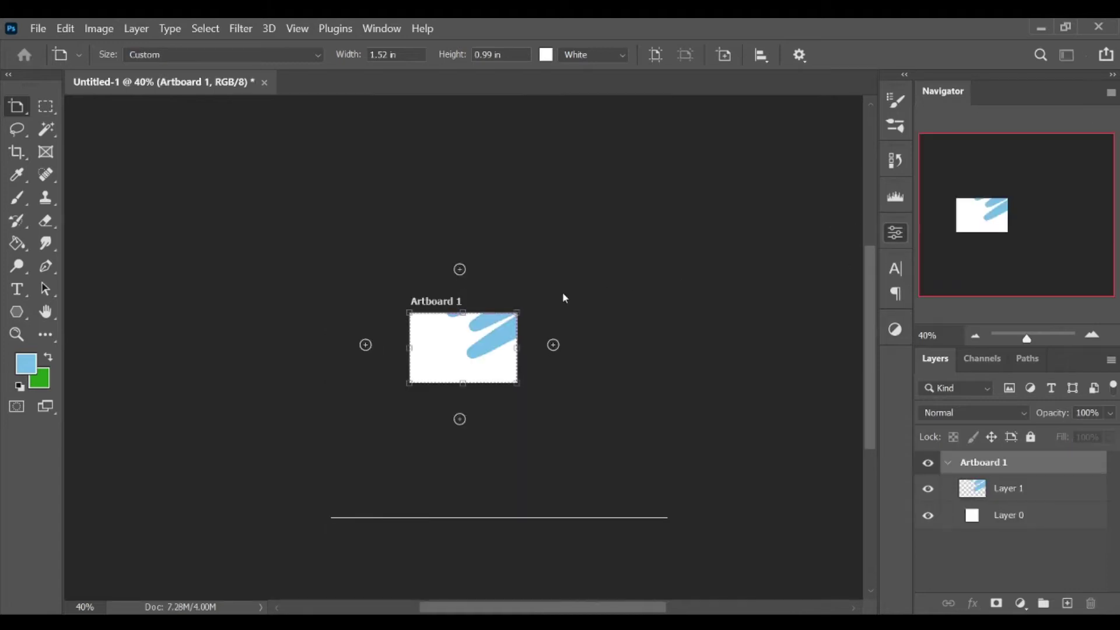
key(ctrl+z)
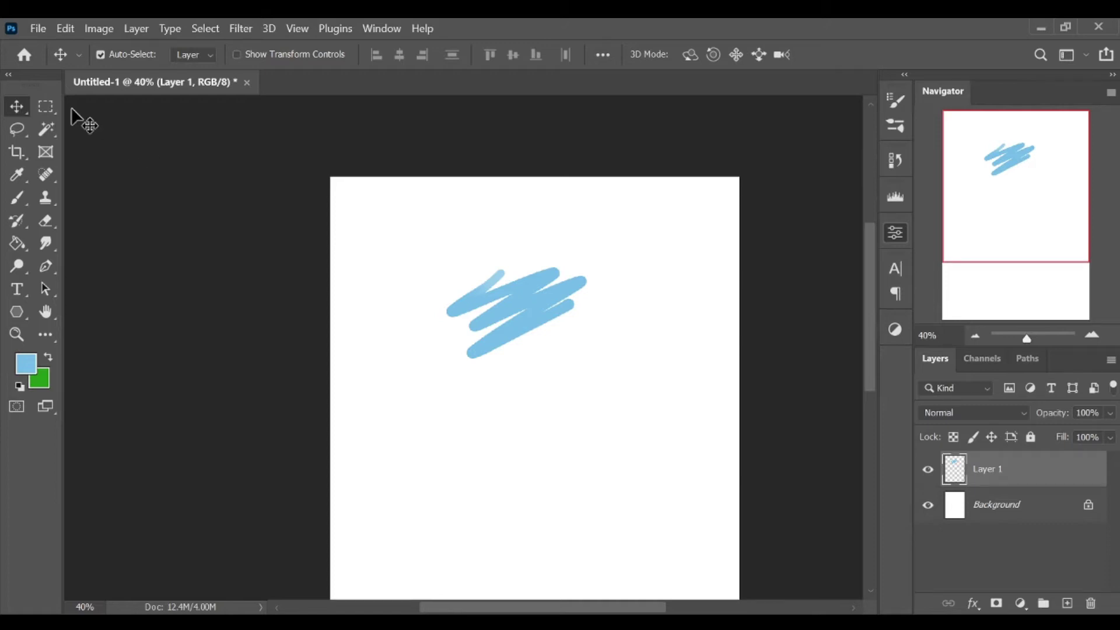
key(Delete)
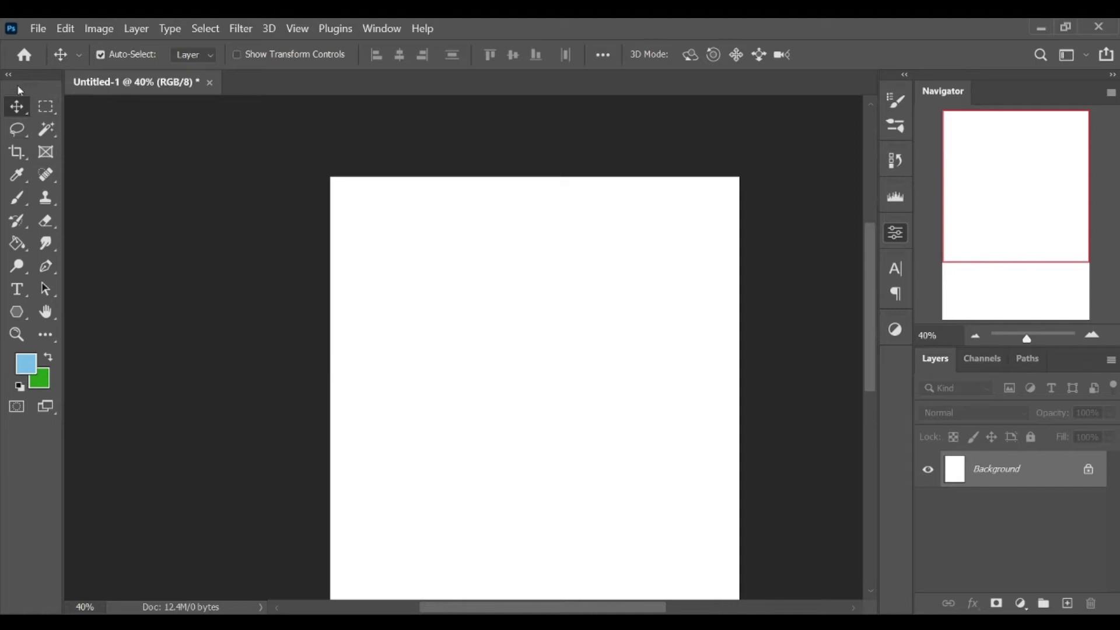
Paint a size-70 light-blue scribble on the Background, marquee part of it, then undo the scribble
click(47, 112)
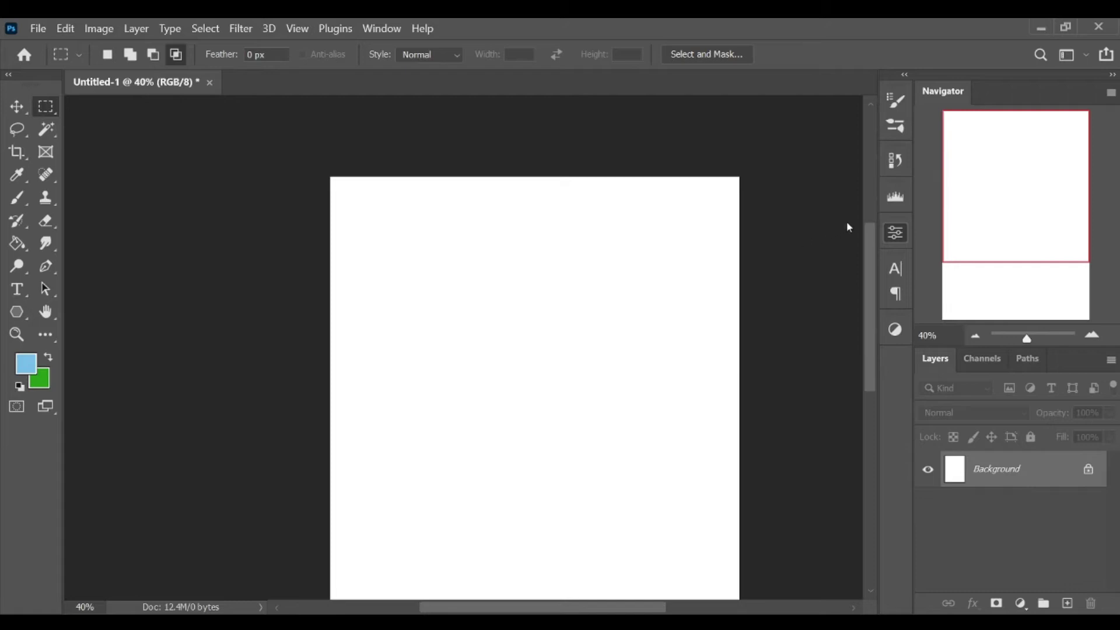
key(b)
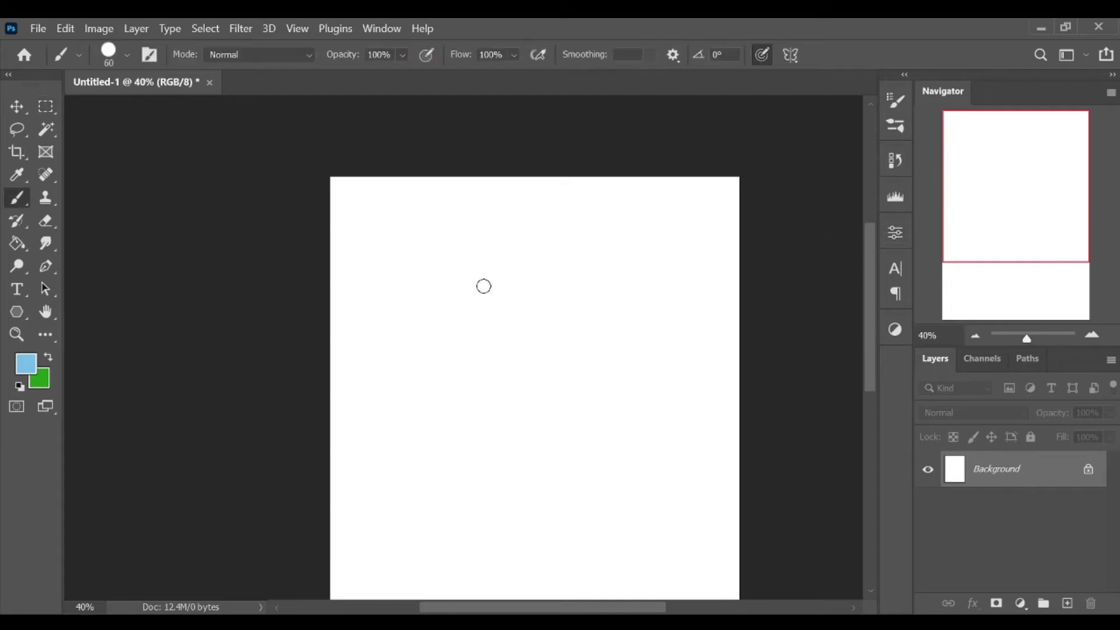
key(bracketright)
mouse_move(526, 264)
mouse_down()
mouse_move(408, 318)
mouse_move(492, 317)
mouse_move(611, 342)
mouse_up()
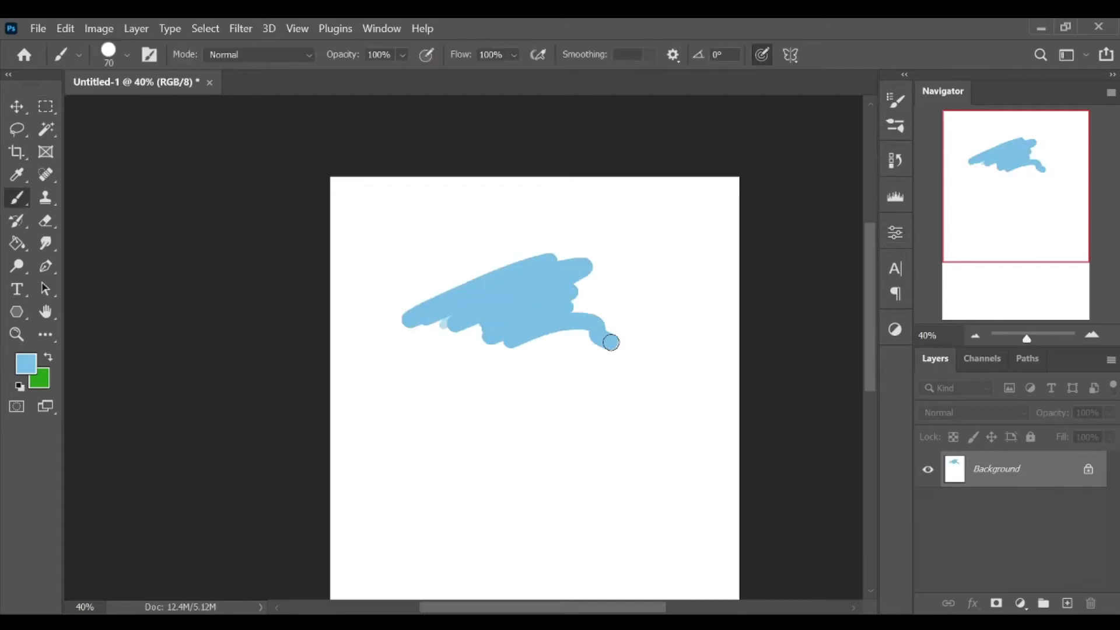
key(m)
drag(460, 243, 599, 365)
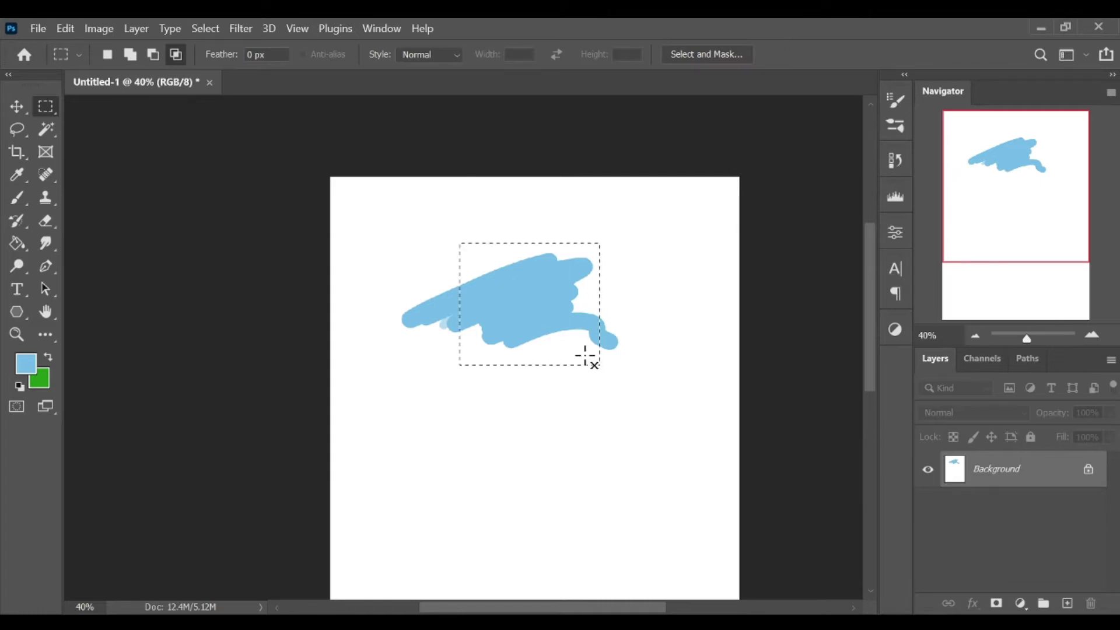
key(i)
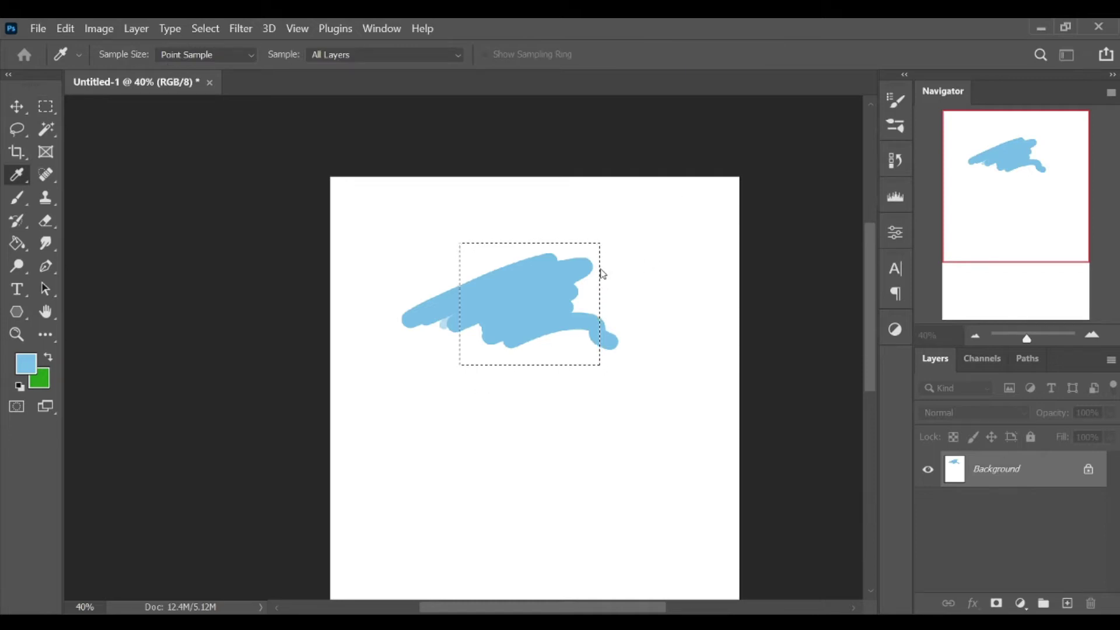
key(m)
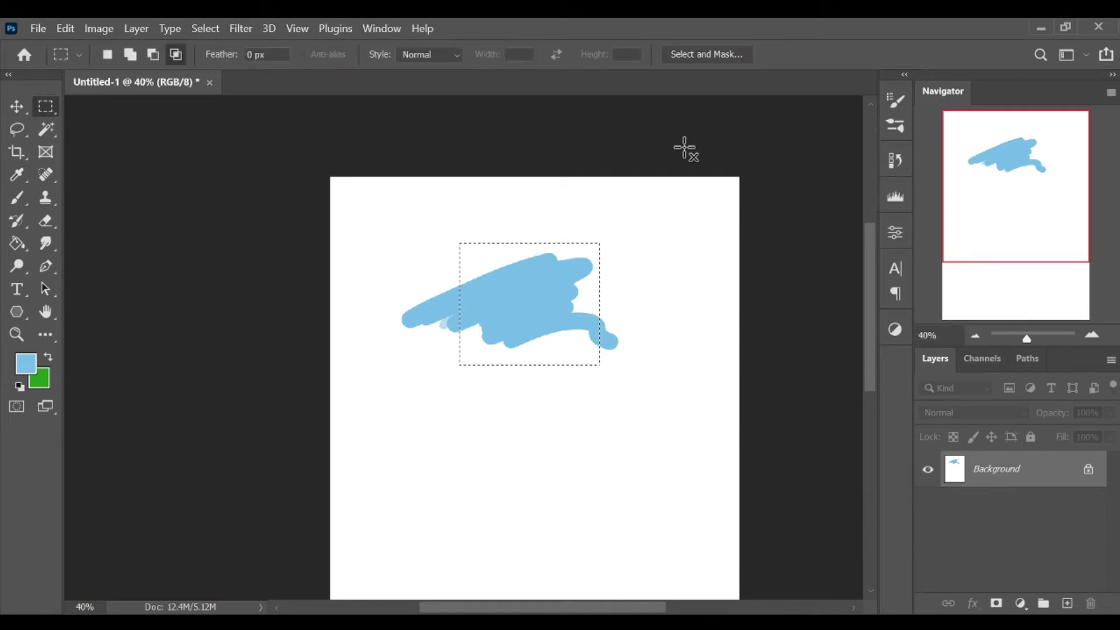
key(ctrl+z)
key(ctrl+z)
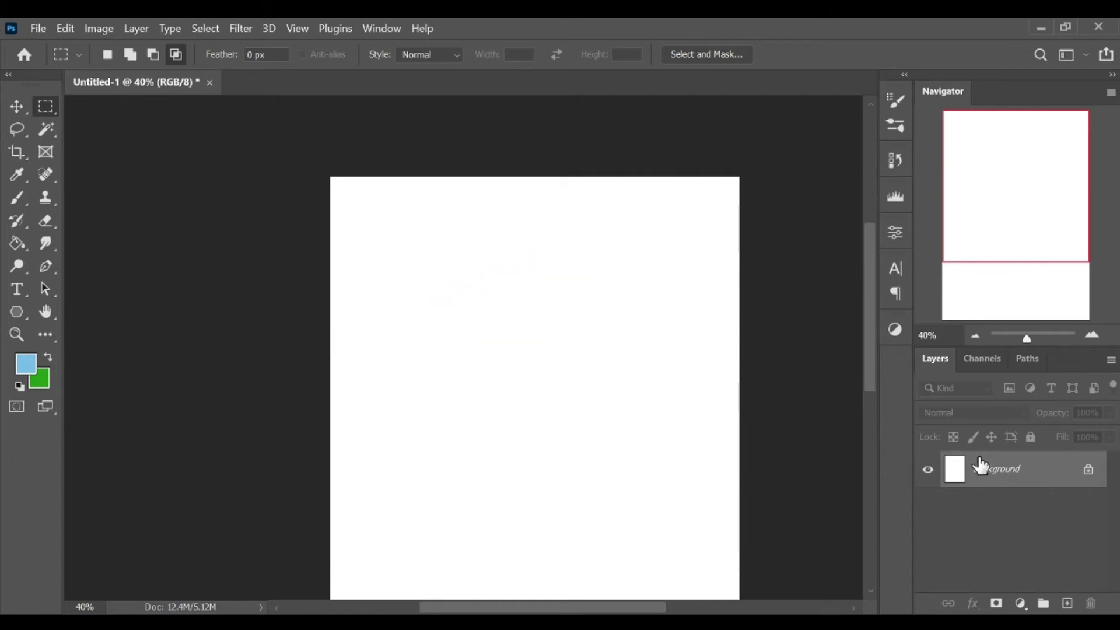
On a new Layer 1, brush a blue scribble, test deleting a marquee area, undo, and zoom to 50%
key(ctrl+shift+alt+n)
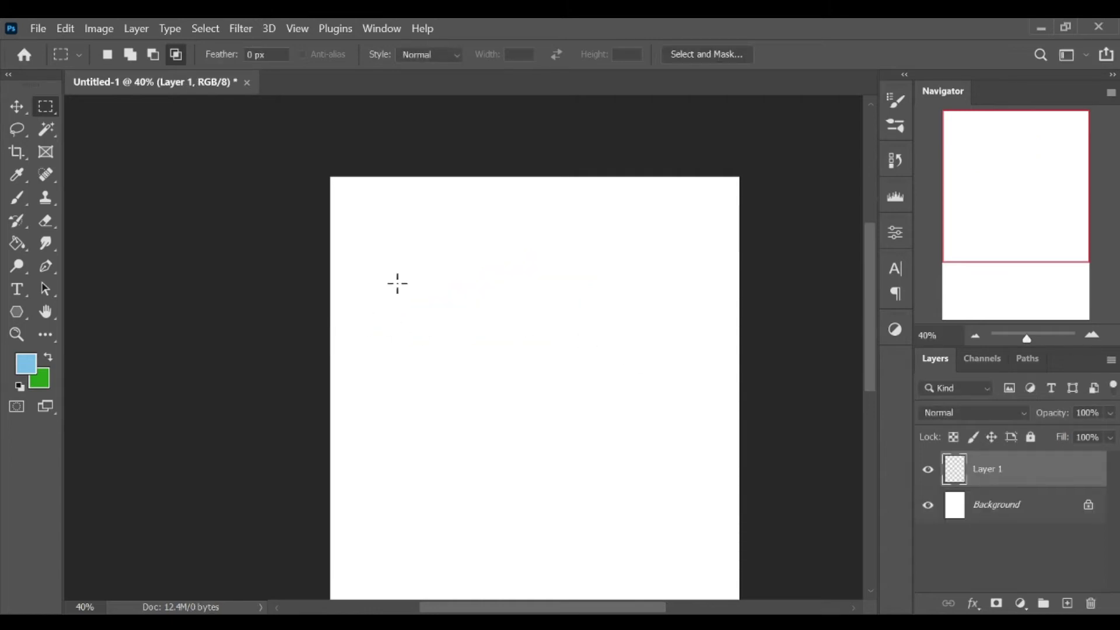
key(b)
mouse_move(505, 260)
mouse_down()
mouse_move(497, 317)
mouse_move(461, 380)
mouse_up()
key(m)
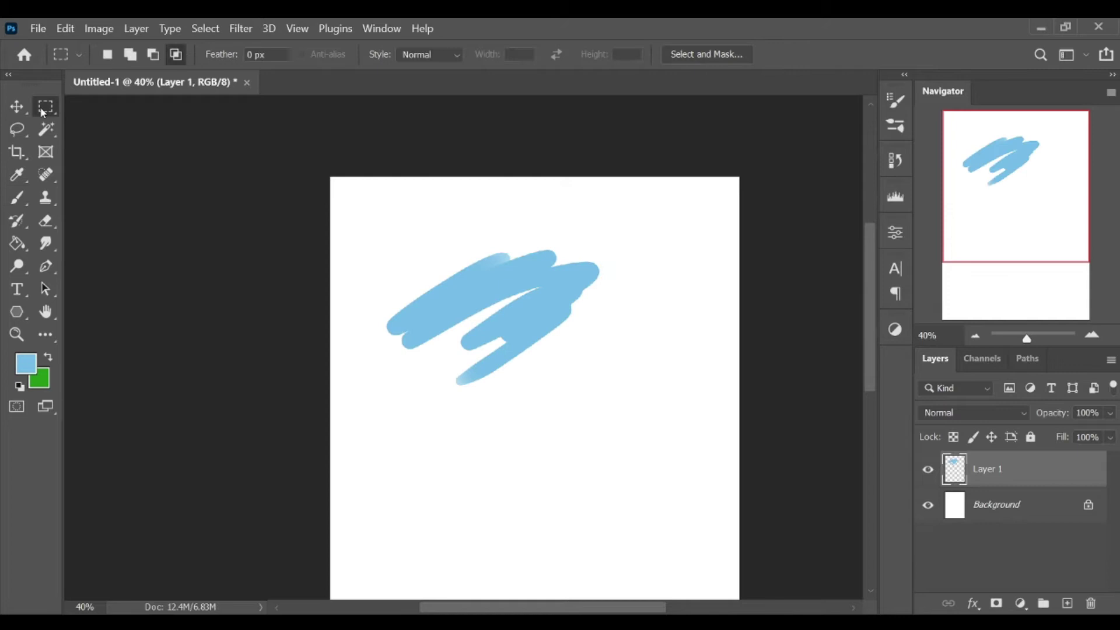
drag(445, 242, 555, 365)
key(Delete)
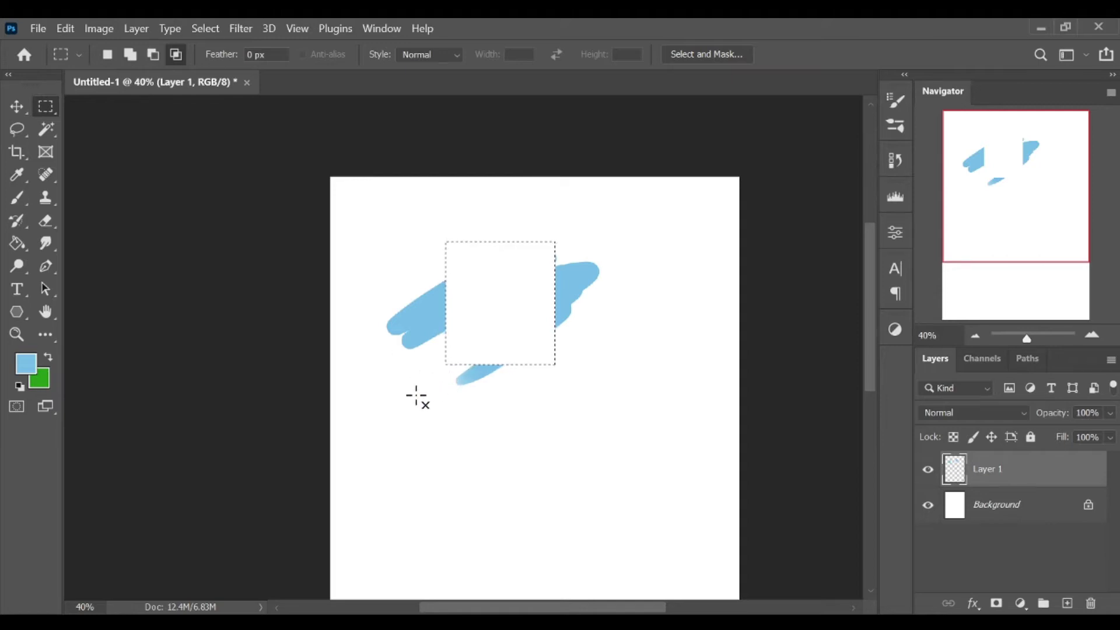
key(ctrl+z)
key(ctrl+plus)
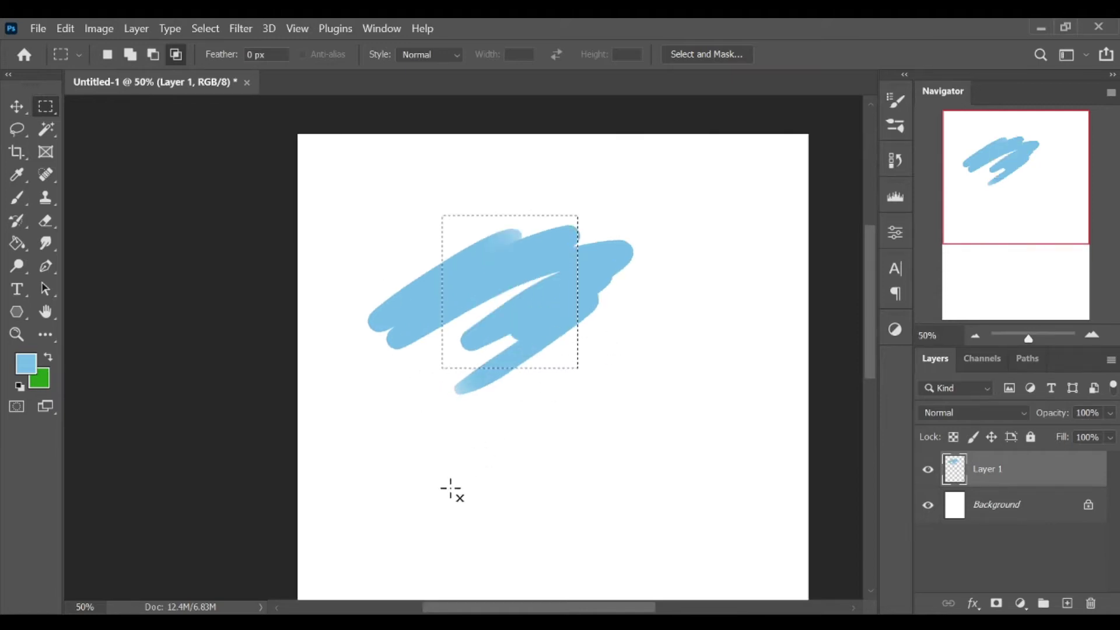
click(580, 403)
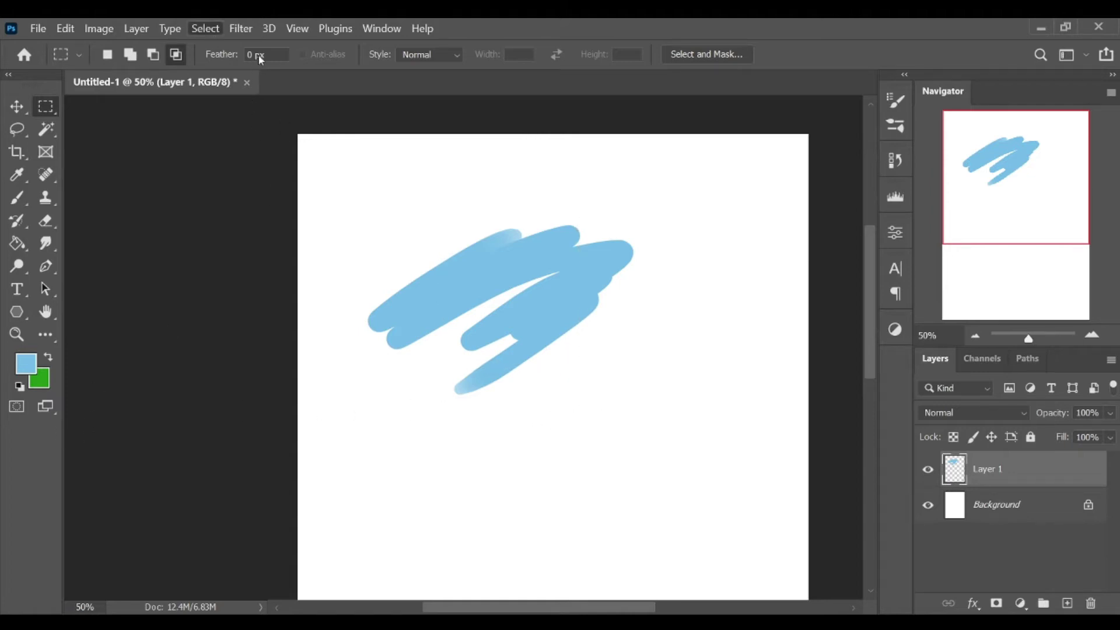
click(16, 106)
click(45, 109)
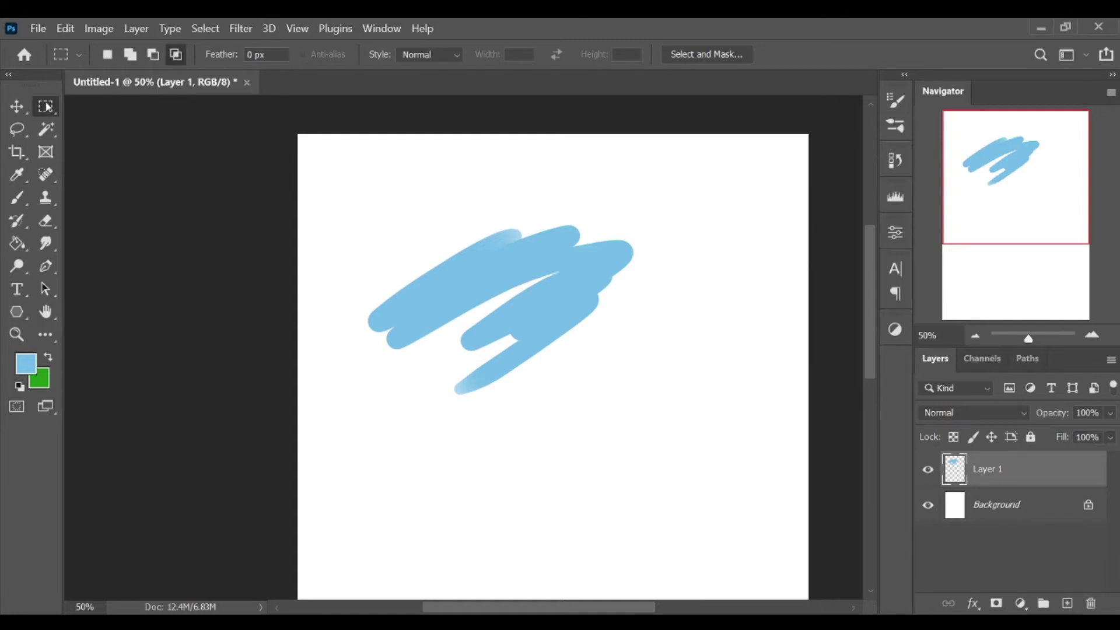
key(shift+m)
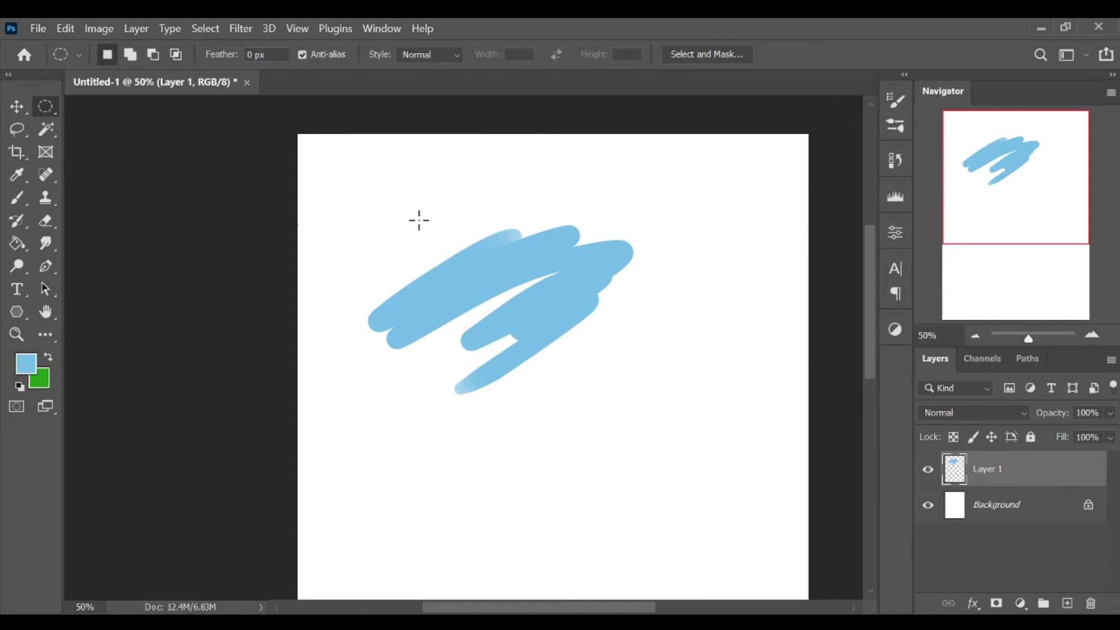
key(ctrl+shift+d)
key(Delete)
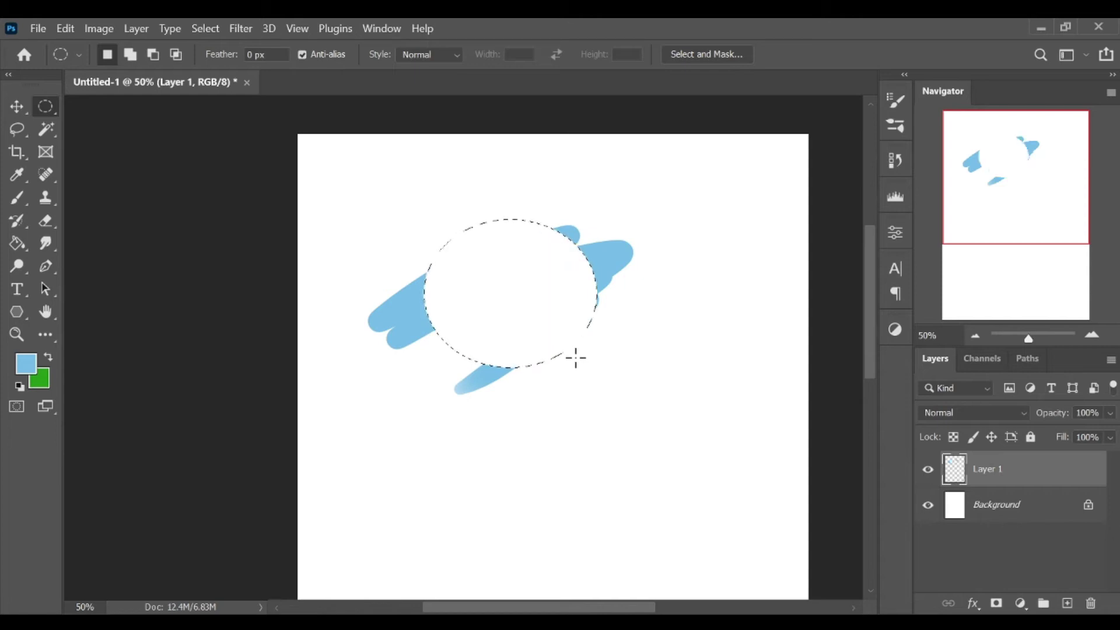
key(ctrl+d)
key(ctrl+z)
key(ctrl+z)
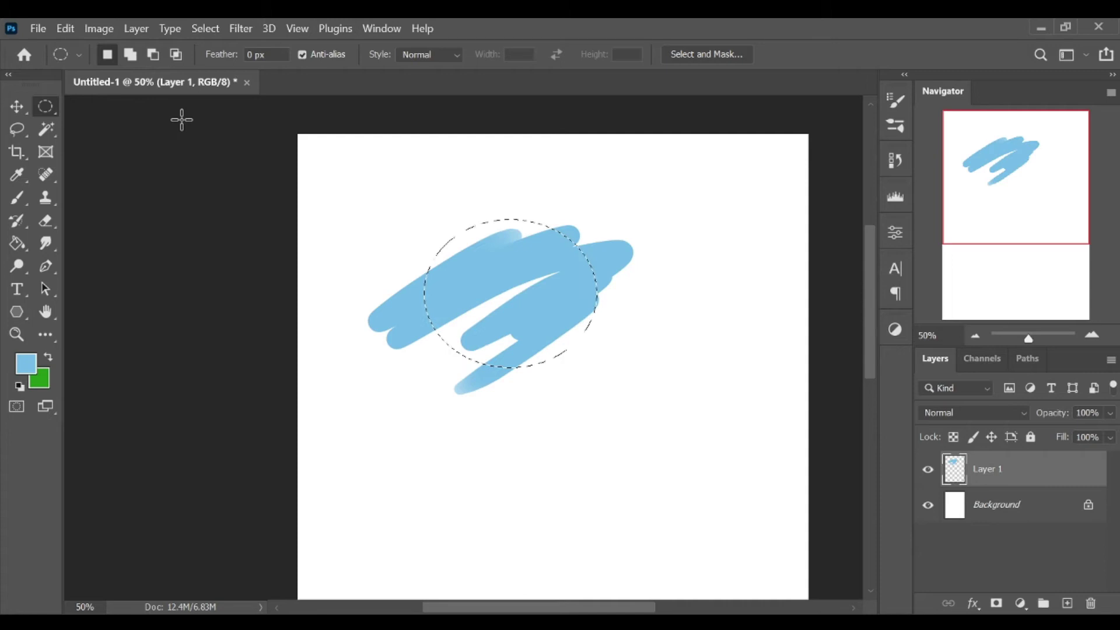
key(ctrl+z)
click(45, 128)
click(46, 106)
key(shift+m)
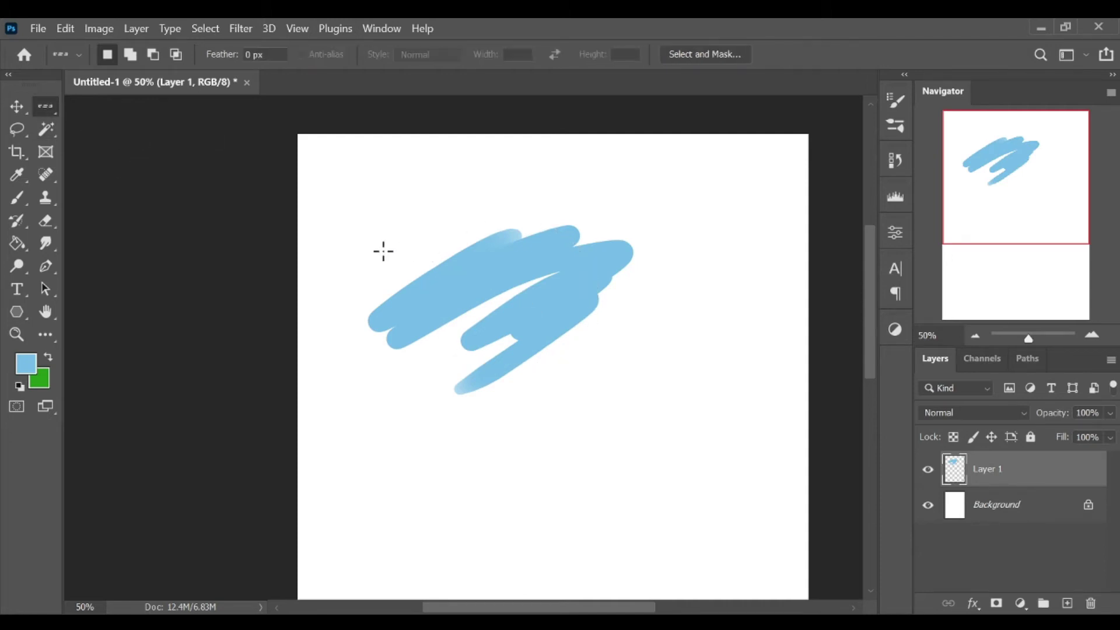
click(581, 302)
drag(581, 302, 620, 290)
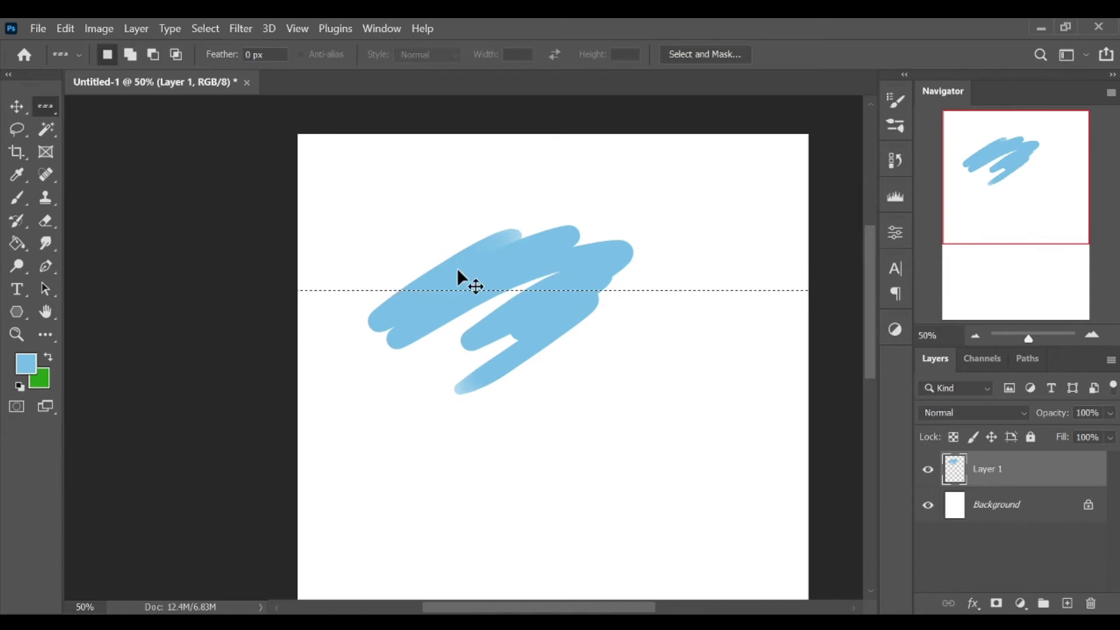
key(ctrl+d)
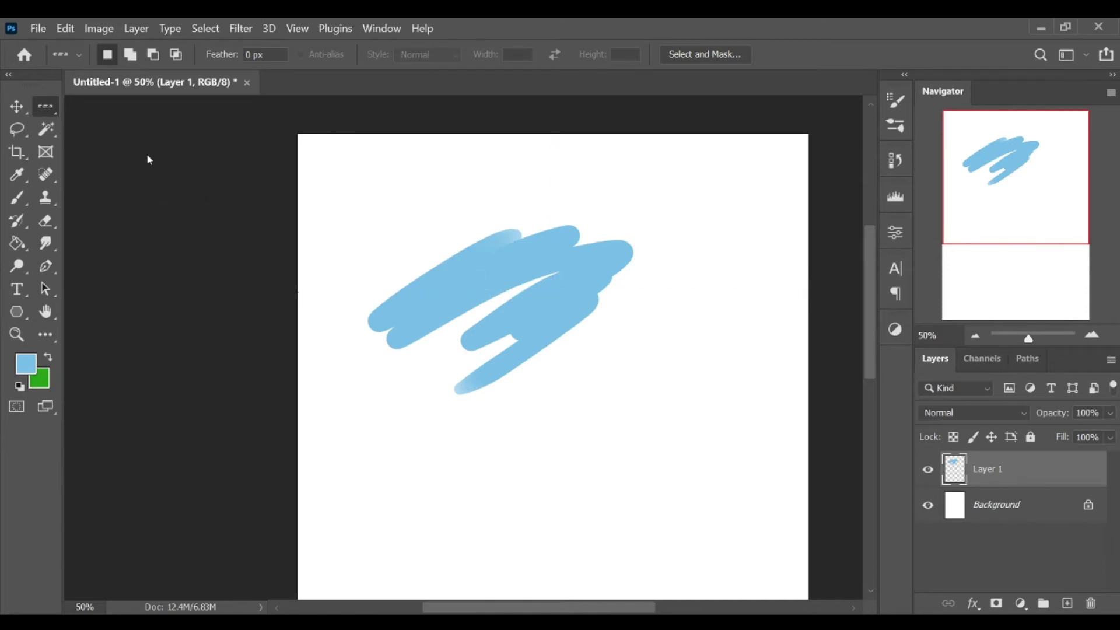
key(shift+m)
click(482, 417)
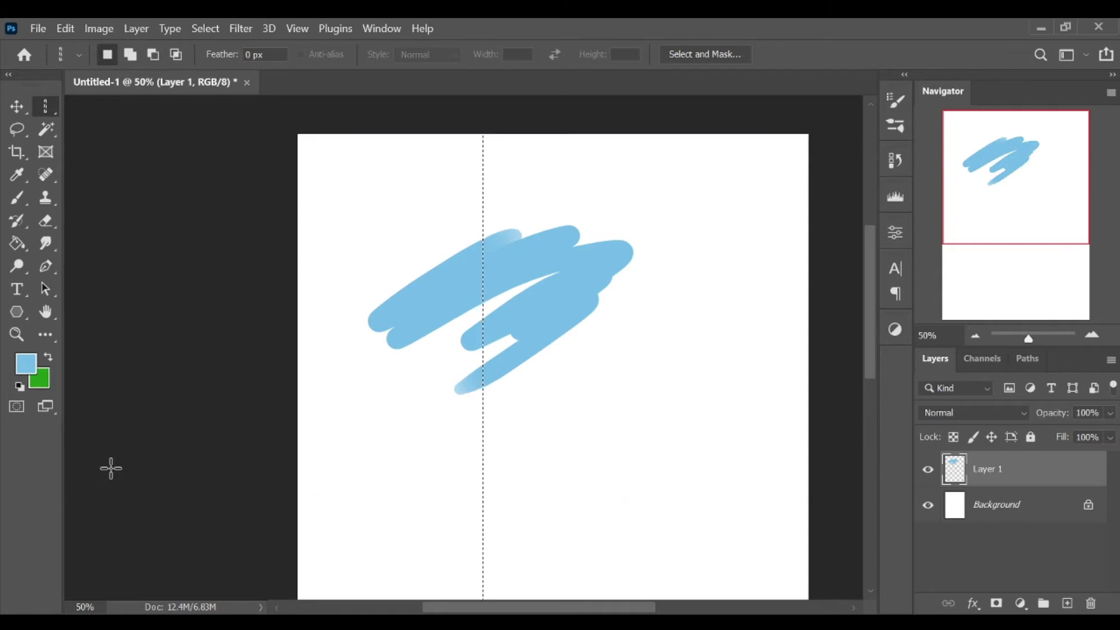
key(ctrl+d)
key(m)
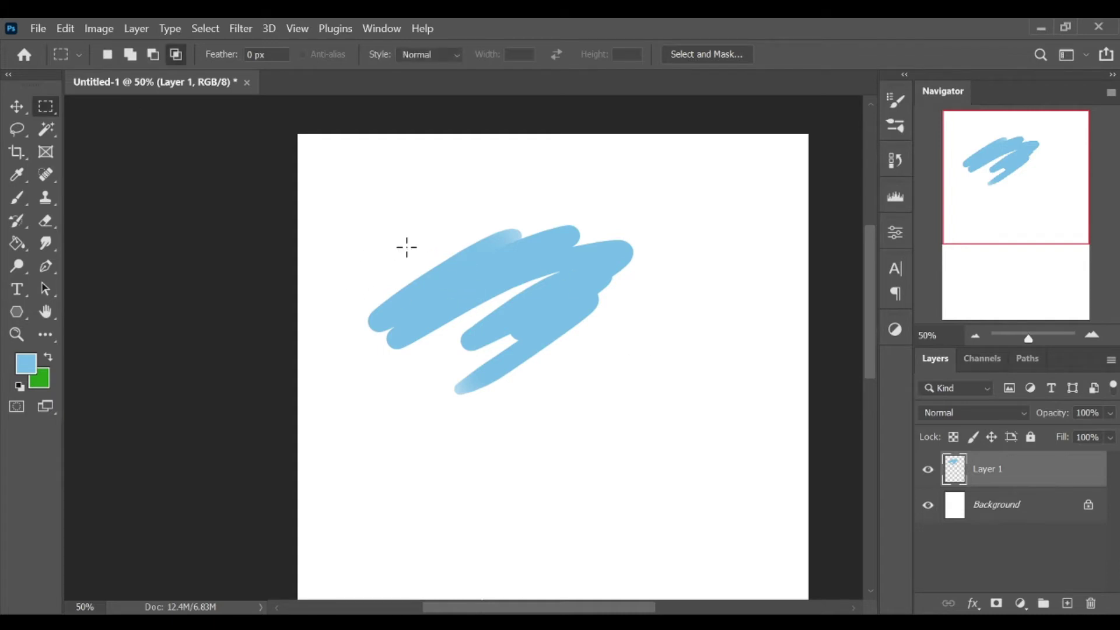
Move a rectangular block of the blue scribble slightly right, leaving a gap, and deselect
mouse_move(415, 227)
mouse_down()
mouse_move(673, 366)
mouse_move(608, 327)
mouse_move(626, 365)
mouse_move(515, 322)
mouse_move(461, 335)
mouse_move(648, 338)
mouse_move(518, 351)
mouse_move(551, 351)
mouse_up()
key(v)
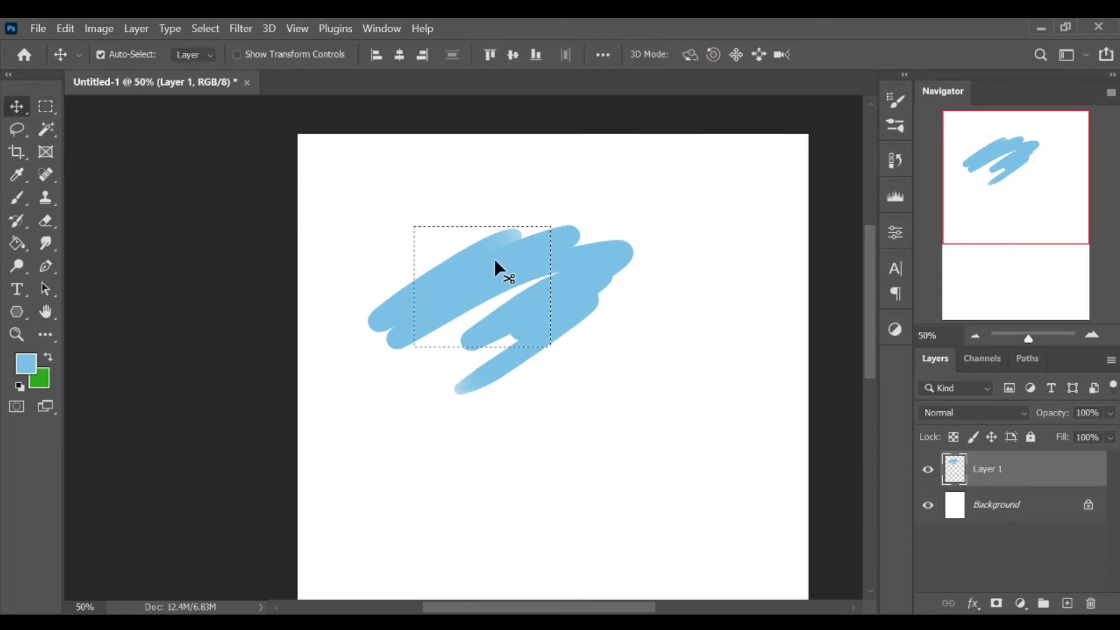
mouse_move(496, 268)
mouse_down()
mouse_move(527, 268)
mouse_move(500, 272)
mouse_up()
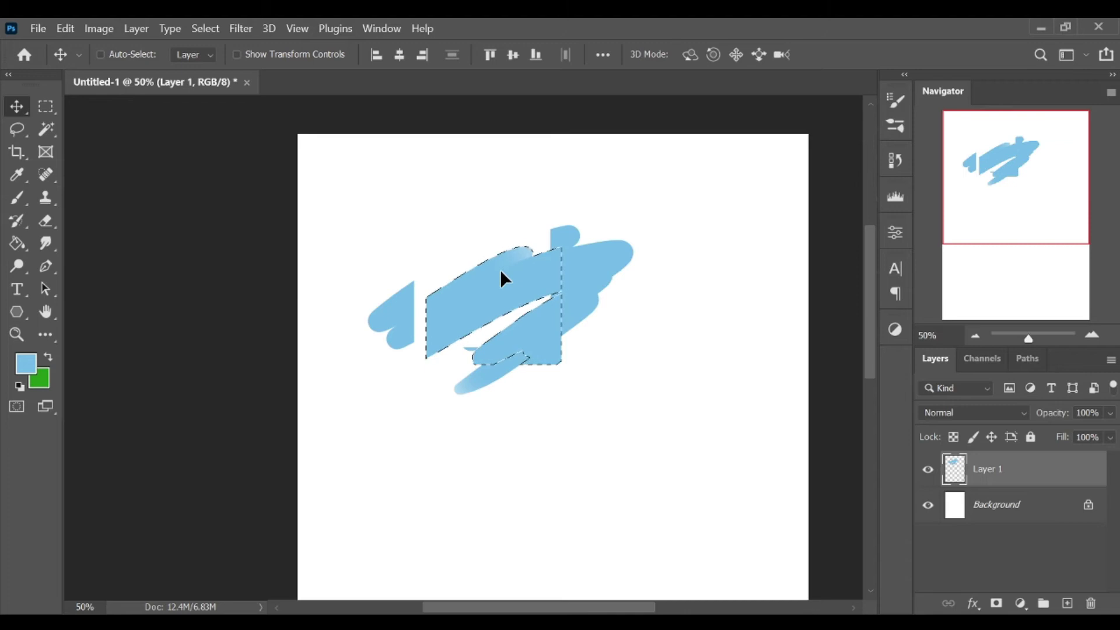
key(ctrl+d)
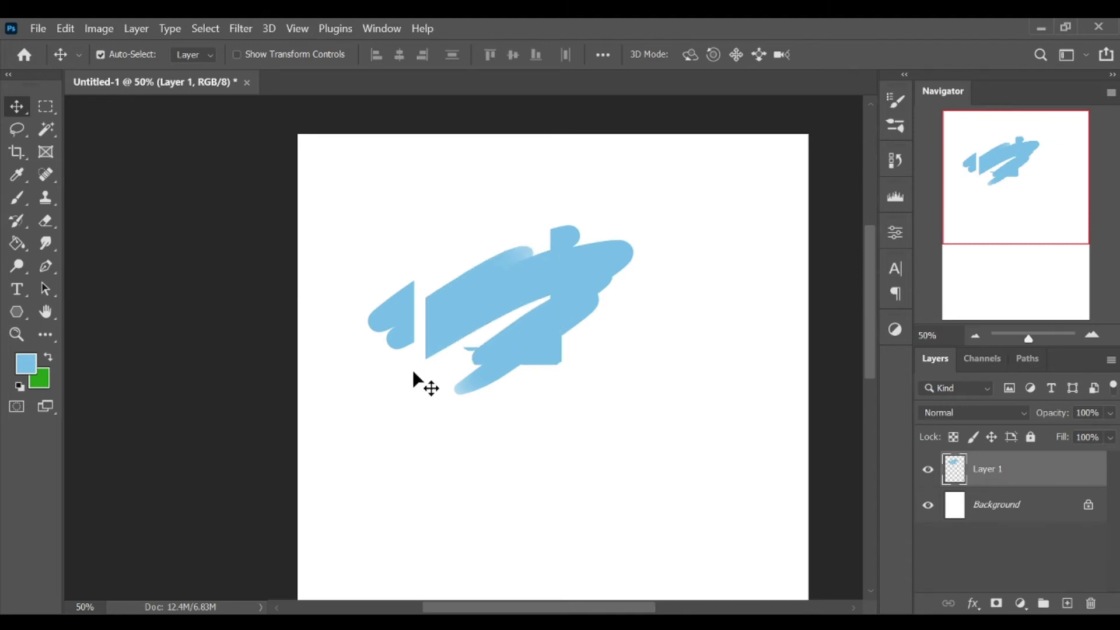
Draw a marquee around the whole scribble, resize it, and set the intersect selection mode
click(45, 107)
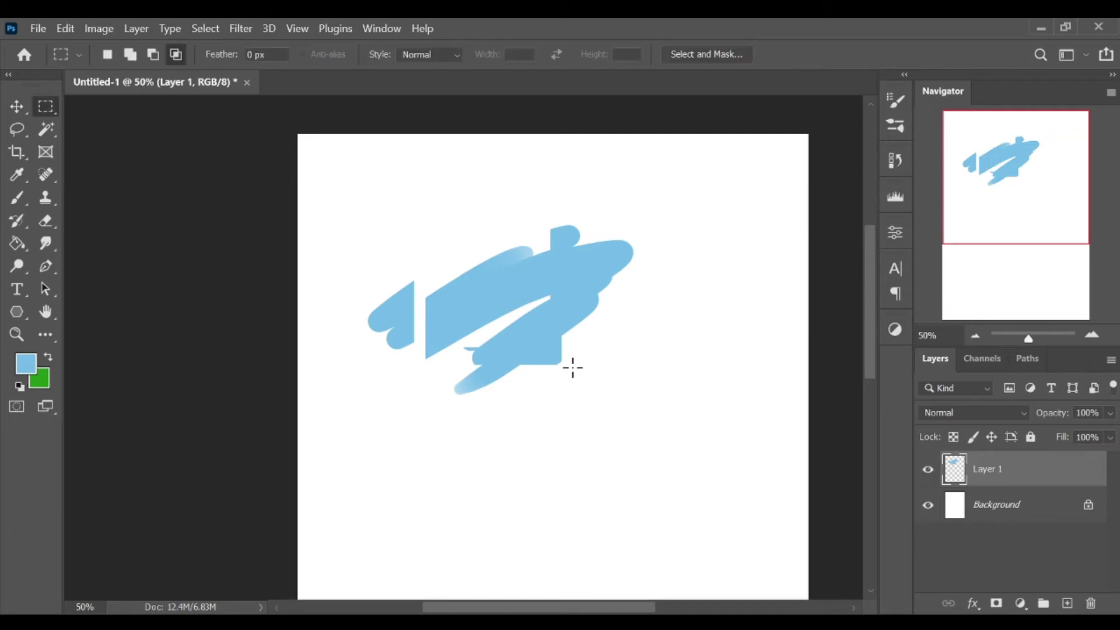
drag(409, 204, 650, 387)
drag(570, 341, 713, 447)
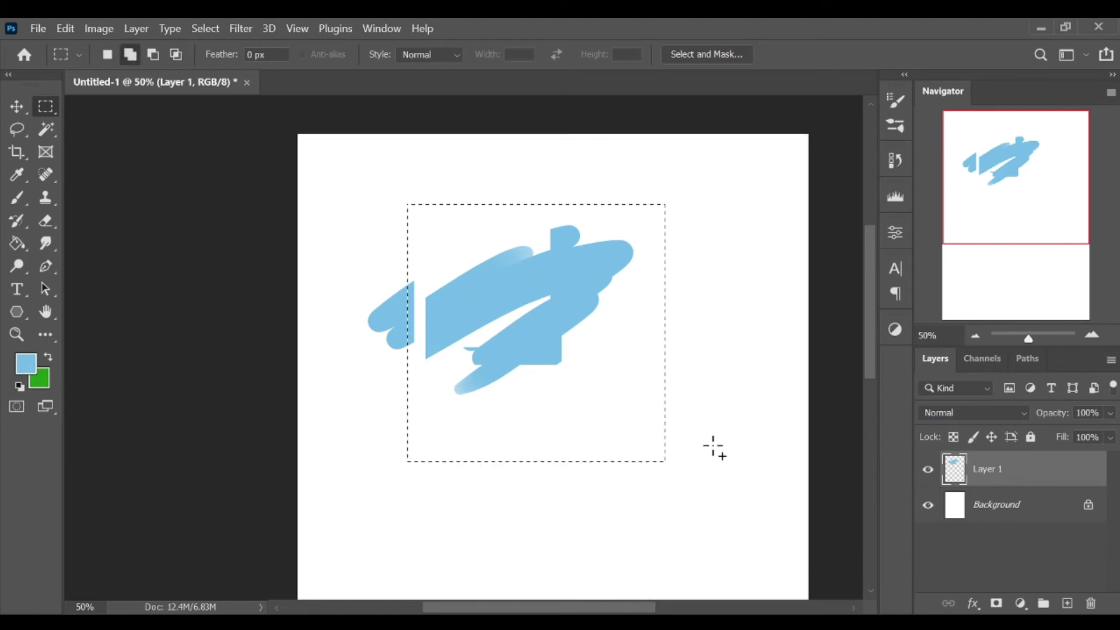
alt+shift+click(713, 447)
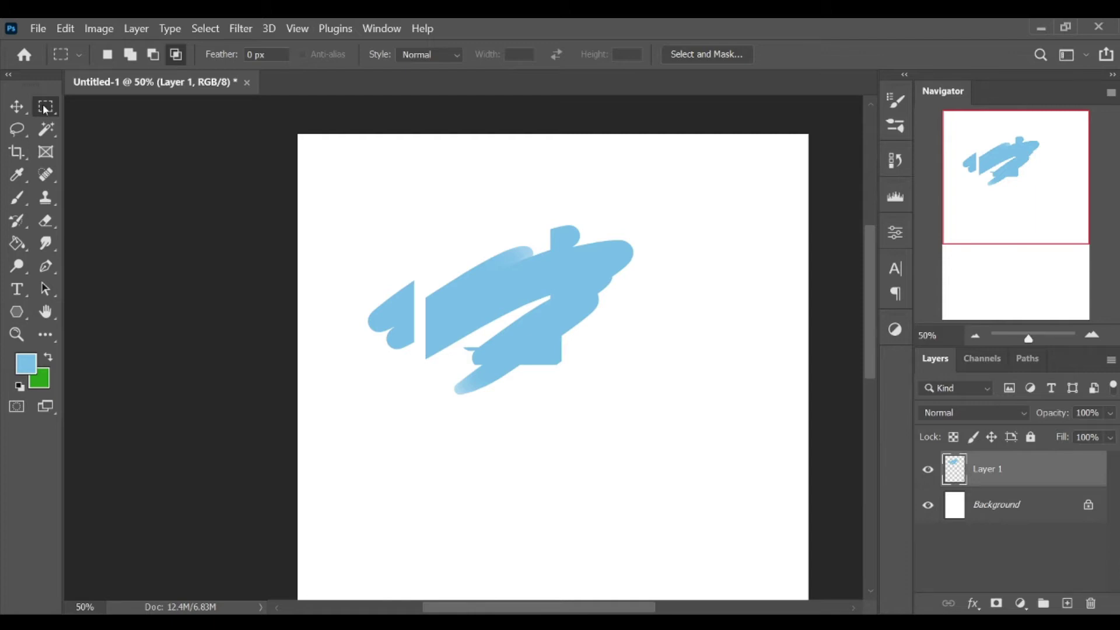
Lasso a piece of the blue shape and move it up and right, then deselect
click(18, 129)
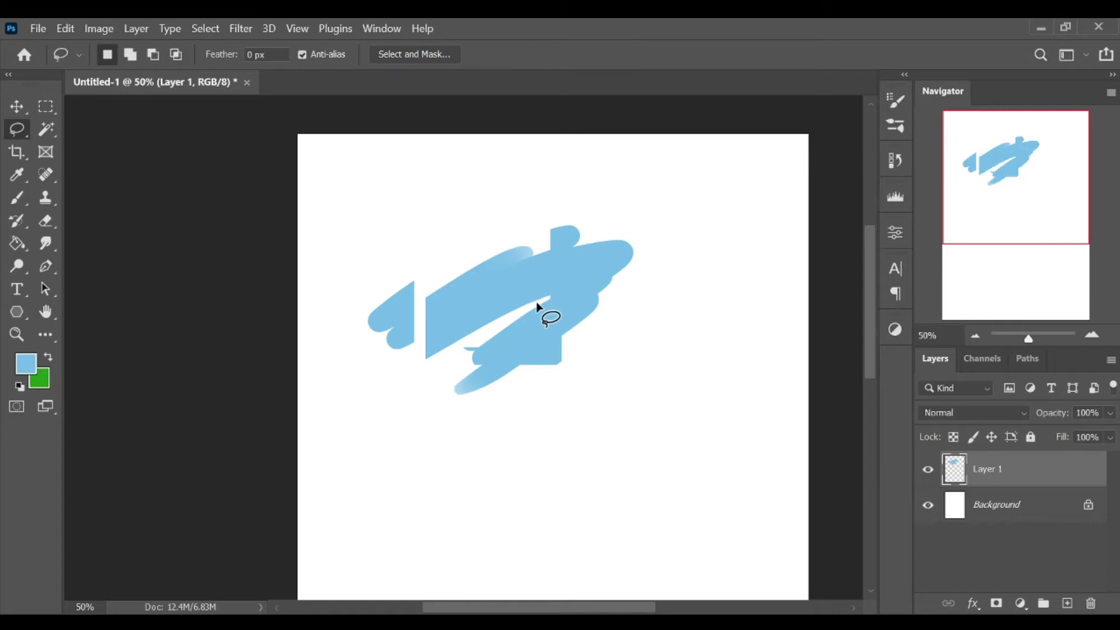
mouse_move(600, 290)
mouse_down()
mouse_move(500, 194)
mouse_move(477, 335)
mouse_move(418, 398)
mouse_move(573, 368)
mouse_move(472, 349)
mouse_move(701, 383)
mouse_move(775, 353)
mouse_move(613, 240)
mouse_up()
key(v)
mouse_move(555, 280)
mouse_down()
mouse_move(570, 290)
mouse_move(590, 256)
mouse_move(577, 239)
mouse_up()
key(ctrl+d)
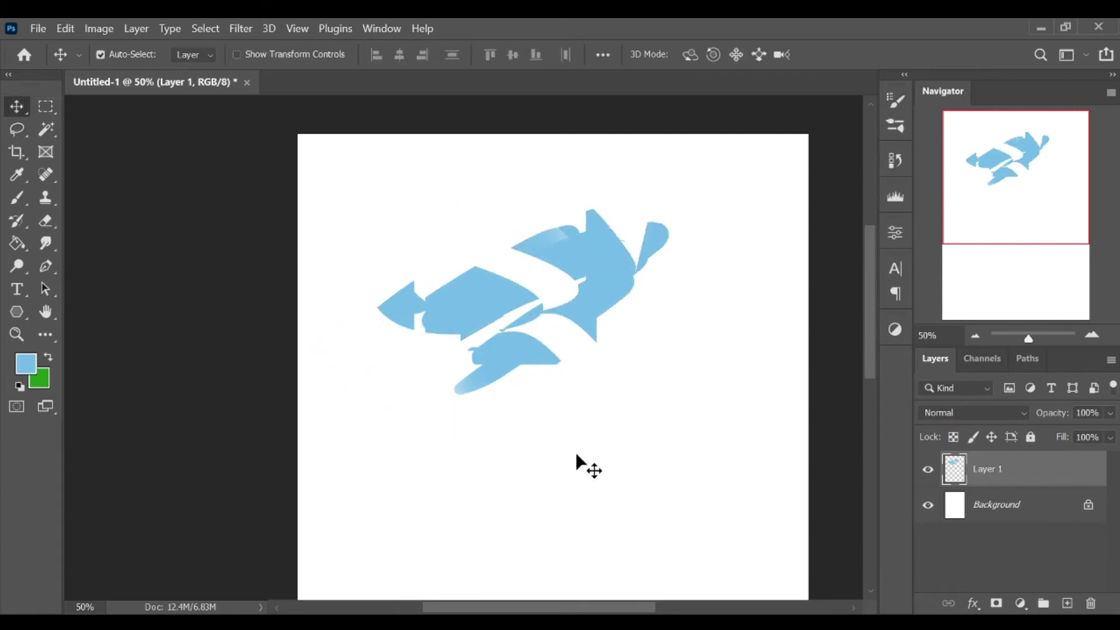
Brush light blue over the gaps so the shape becomes one solid mass
key(b)
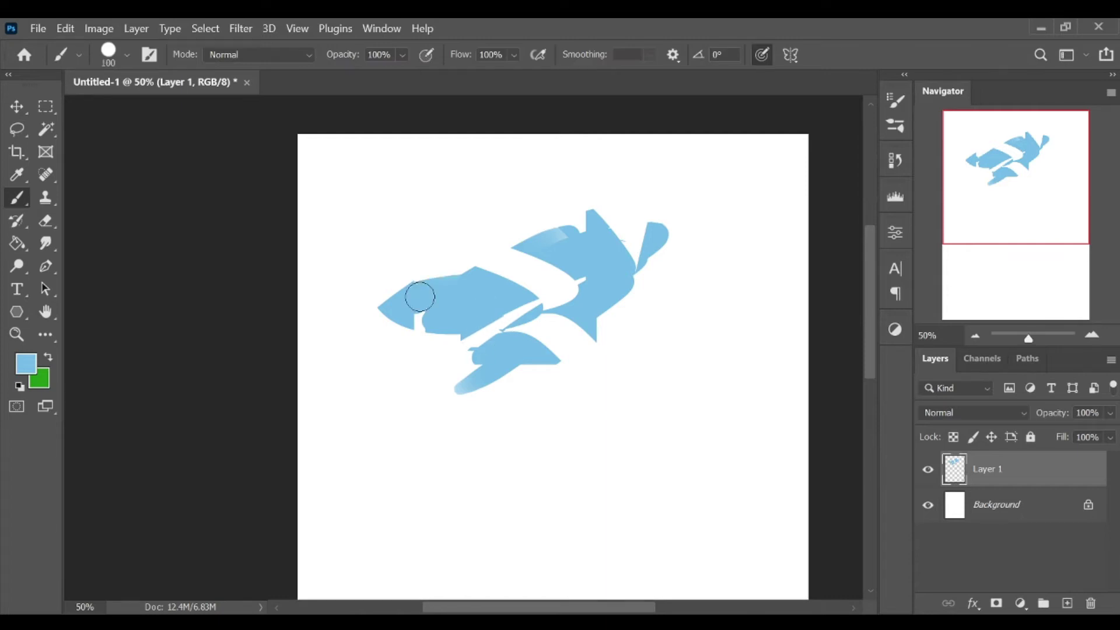
mouse_move(418, 295)
mouse_down()
mouse_move(569, 294)
mouse_move(645, 325)
mouse_move(617, 400)
mouse_up()
click(17, 128)
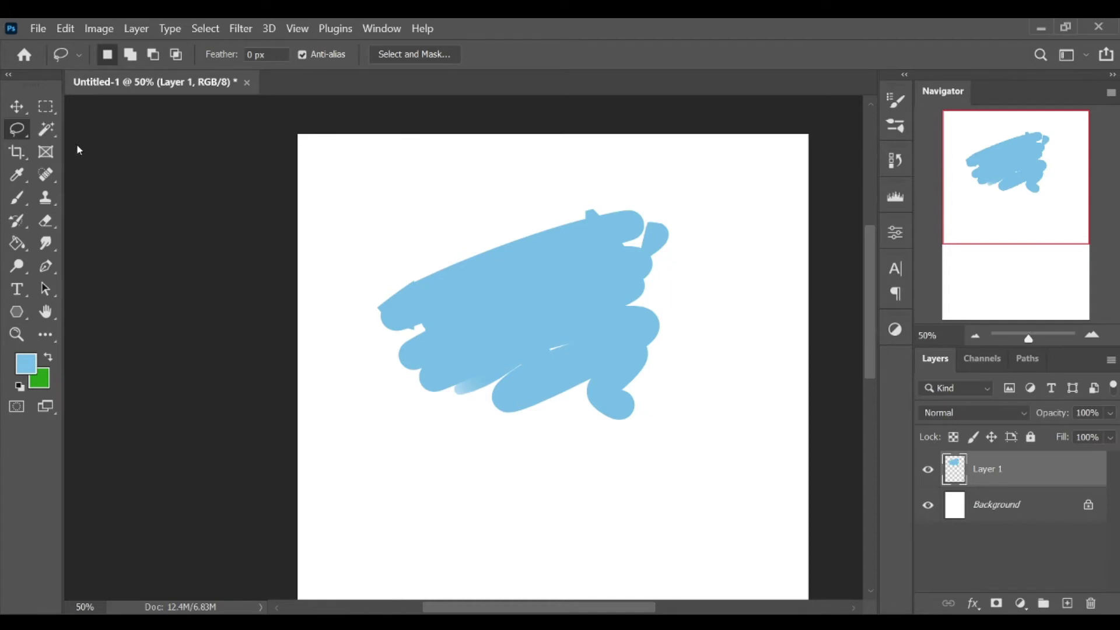
key(shift+l)
click(461, 325)
click(505, 268)
click(617, 280)
click(614, 364)
click(494, 363)
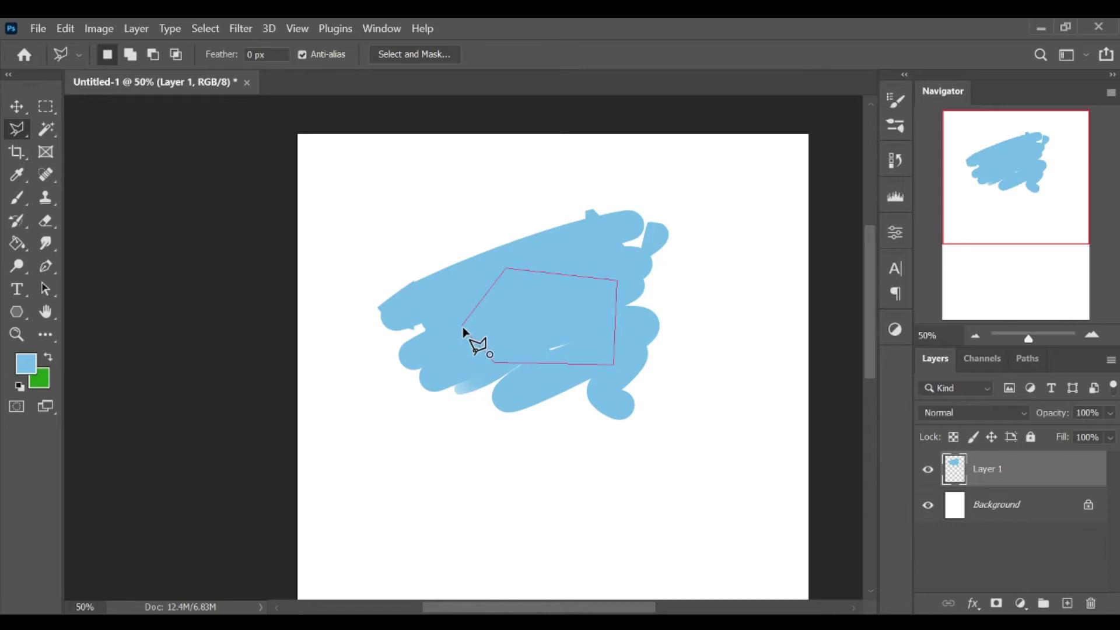
click(461, 326)
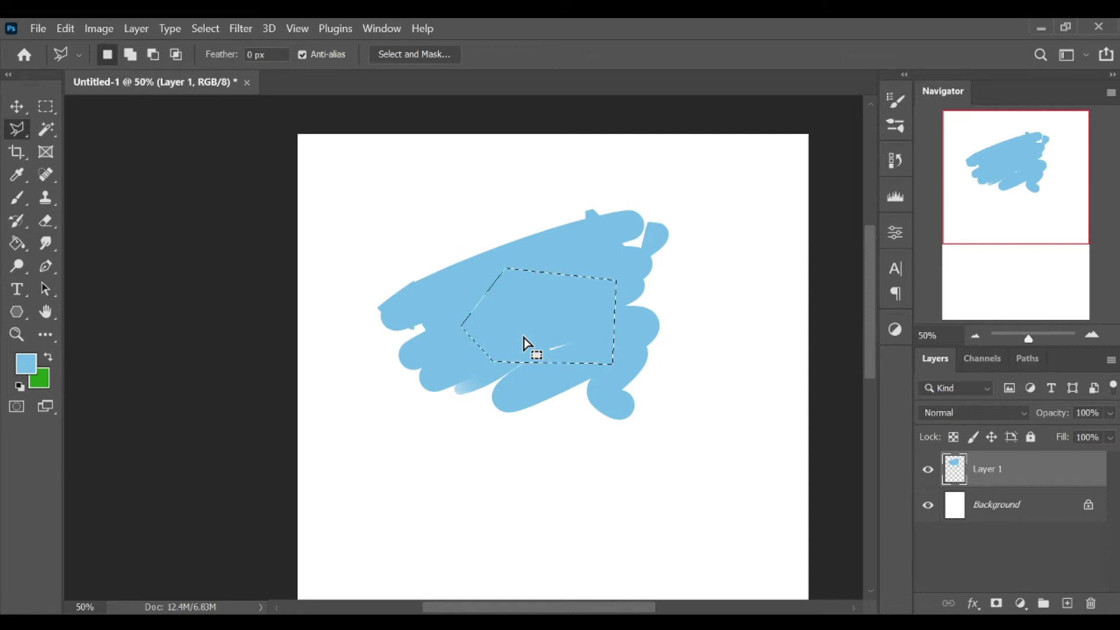
key(ctrl+d)
key(b)
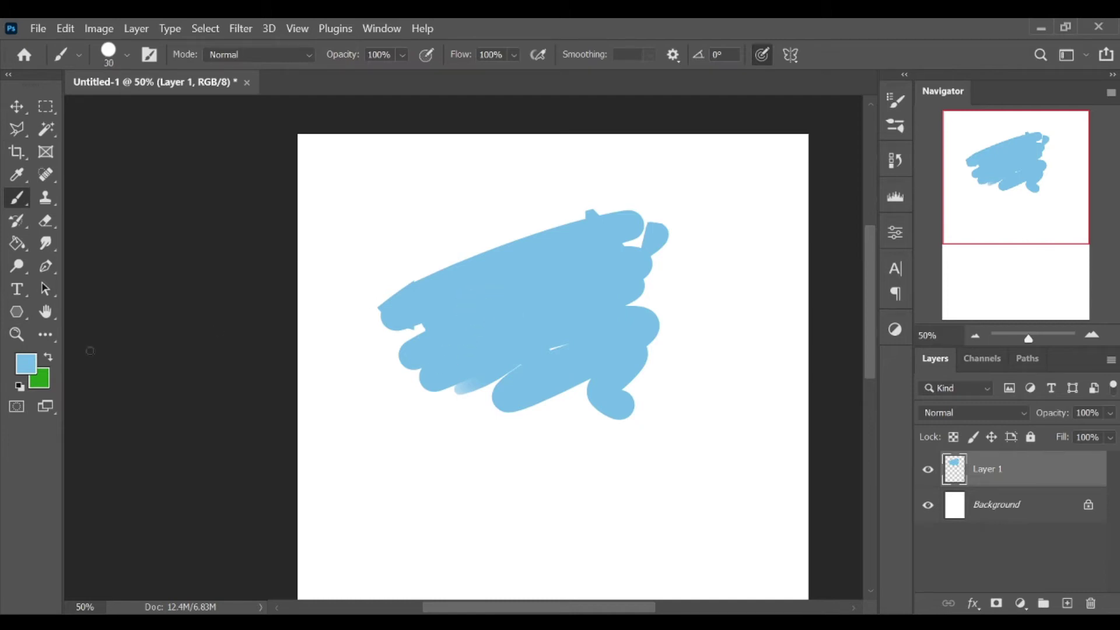
Switch to green and draw a four-sided straight-line outline over the blue shape
click(46, 358)
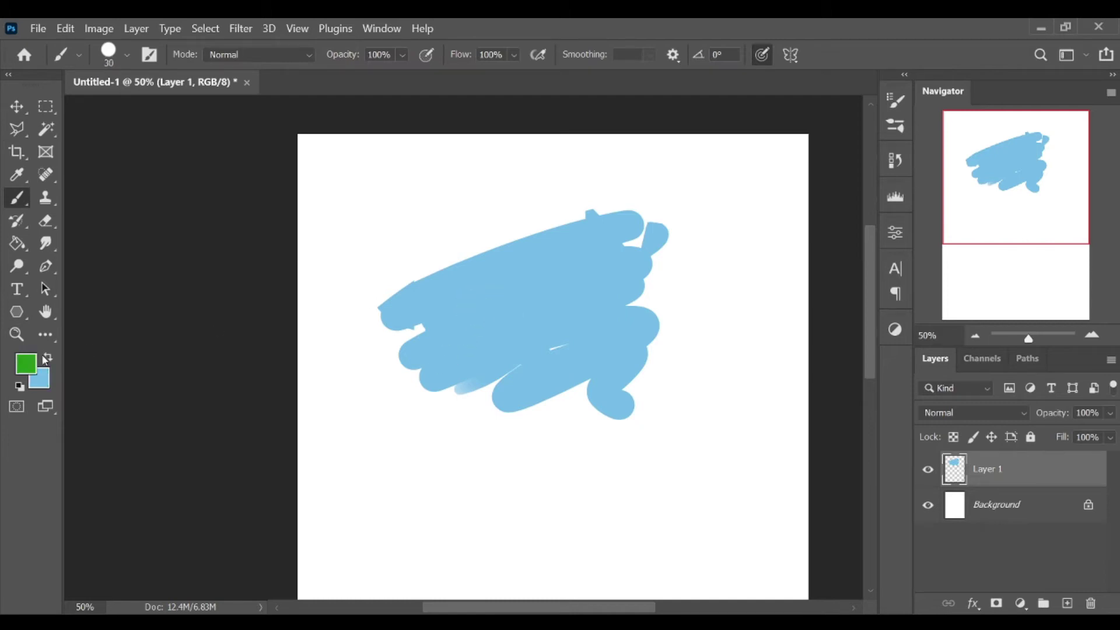
shift+click(614, 269)
shift+click(601, 359)
shift+click(445, 354)
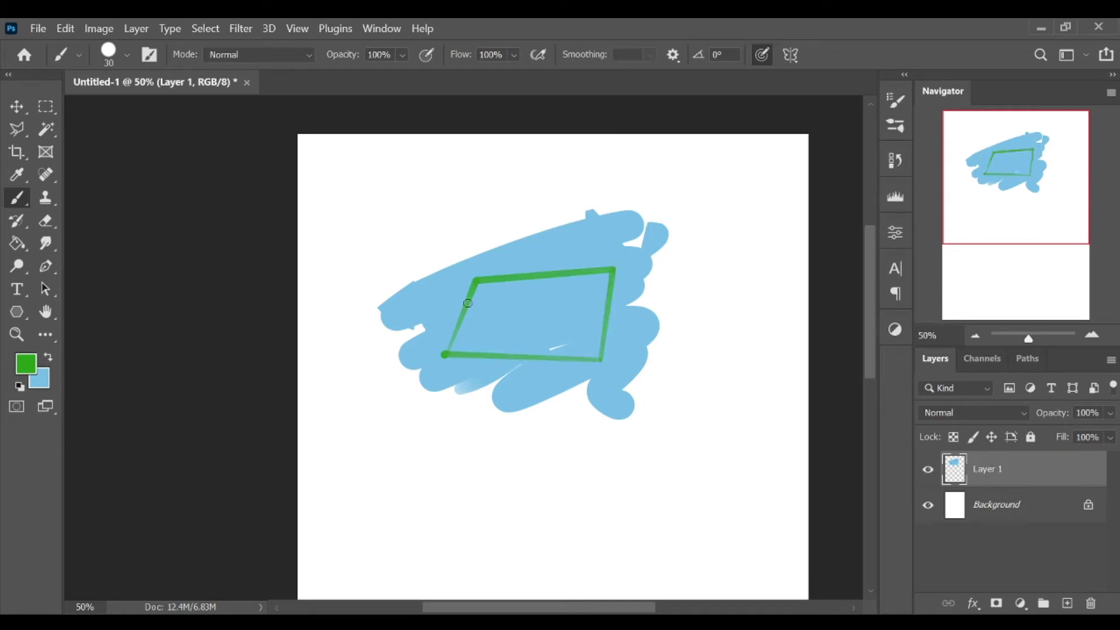
Select the frame's interior with the Polygonal Lasso by clicking around its corners
key(l)
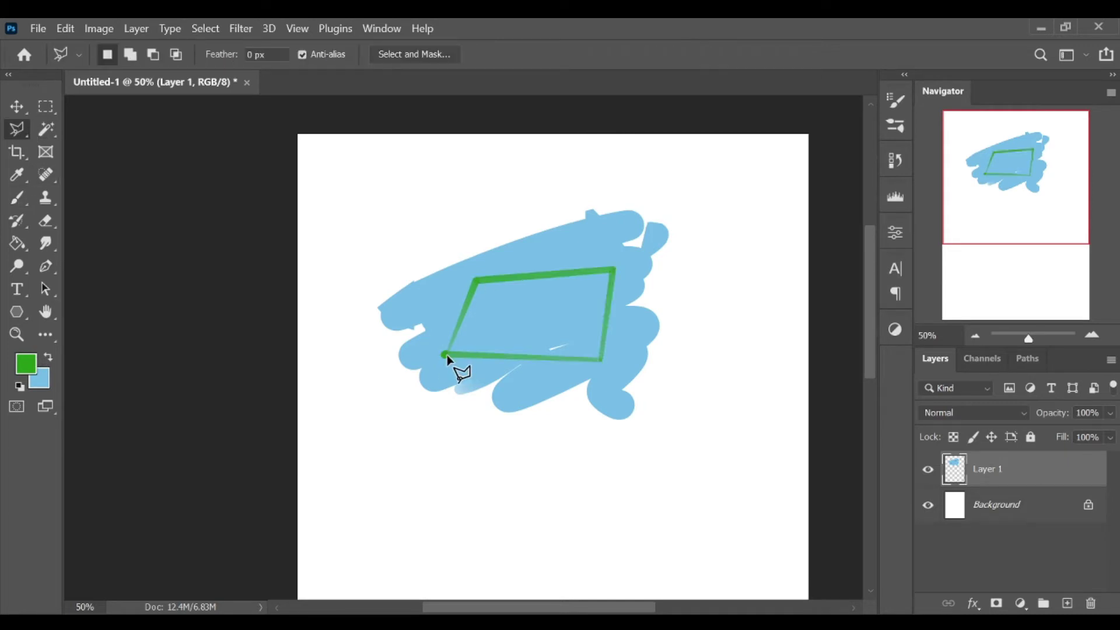
click(445, 354)
click(476, 282)
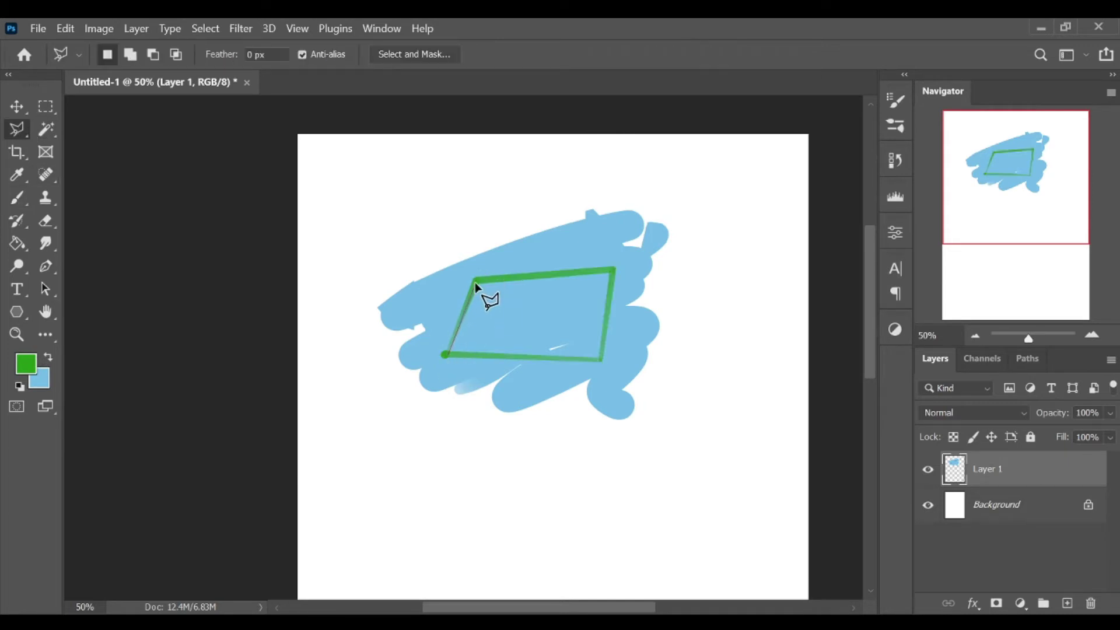
click(602, 360)
click(446, 354)
At brush size 25, paint a stick figure and four corner strokes inside the frame, then deselect
key(b)
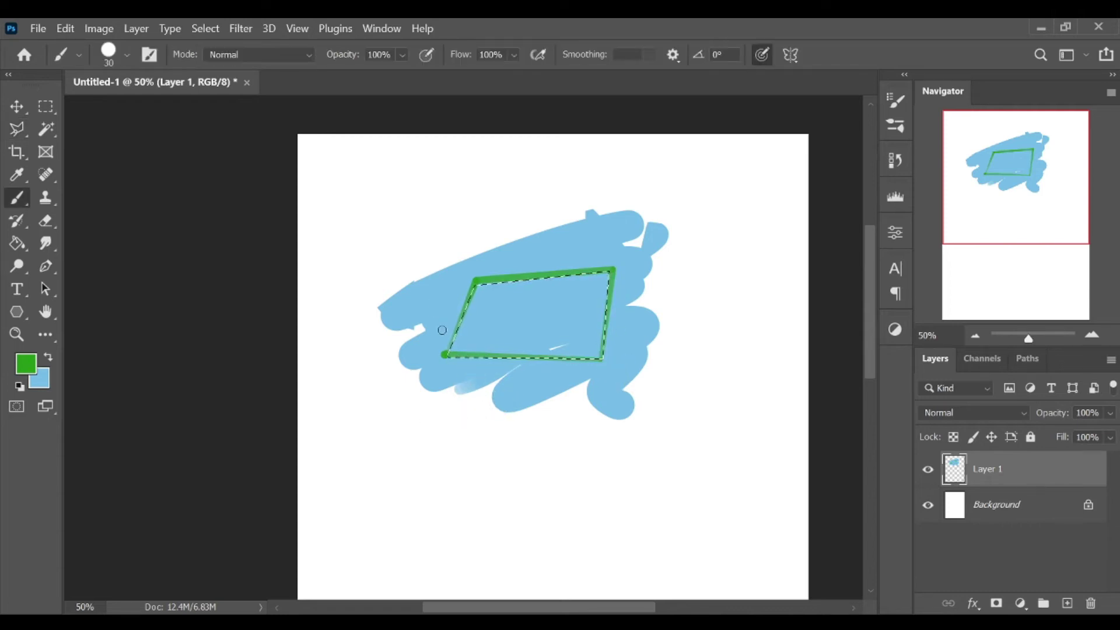
key(bracketleft)
key(bracketleft)
key(bracketleft)
mouse_move(541, 296)
mouse_down()
mouse_move(522, 348)
mouse_move(546, 335)
mouse_up()
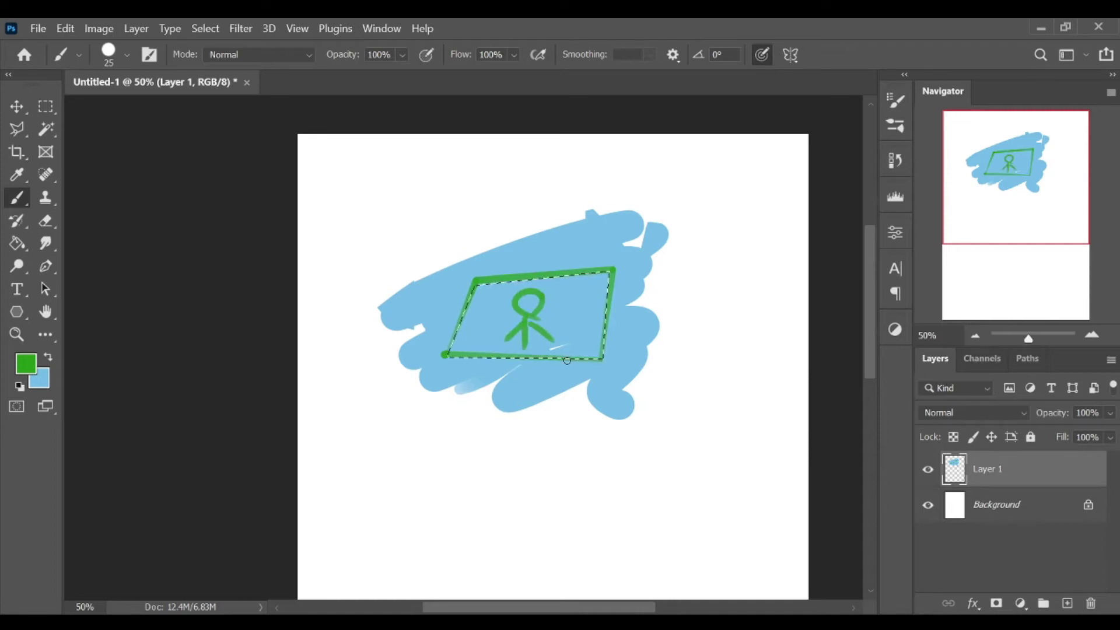
drag(607, 274, 587, 288)
drag(500, 306, 477, 286)
drag(485, 331, 452, 345)
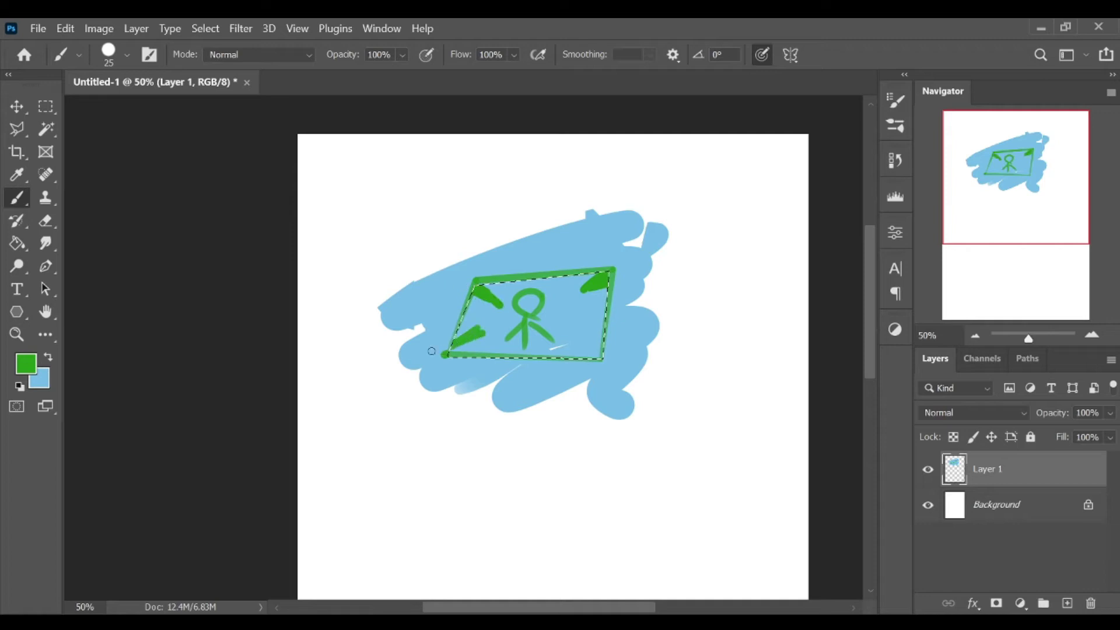
drag(604, 353, 580, 336)
key(ctrl+d)
click(29, 131)
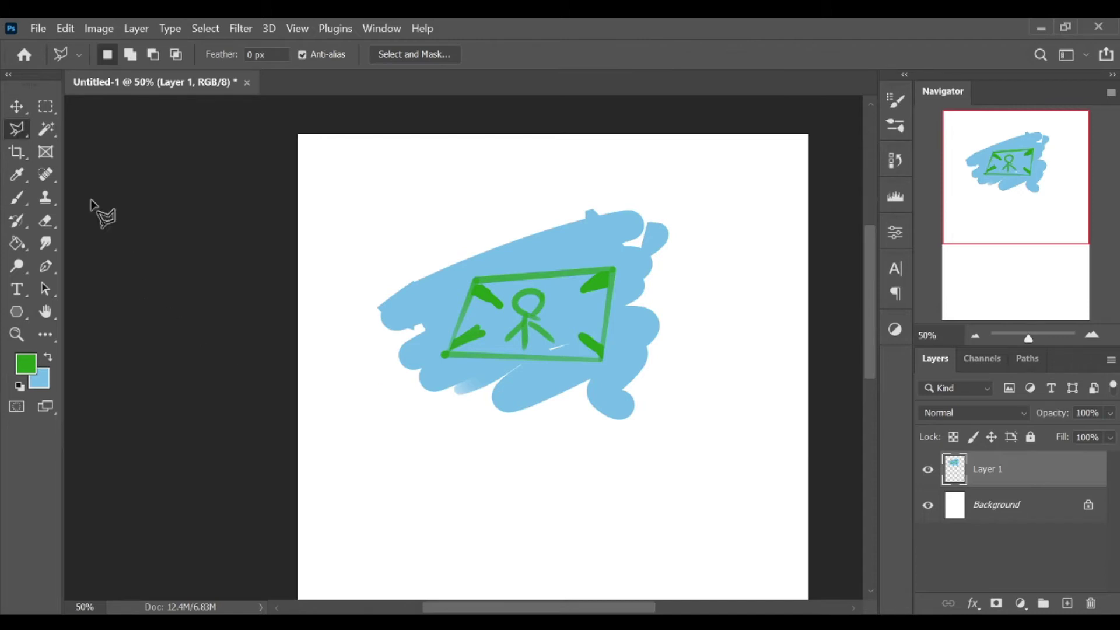
key(shift+l)
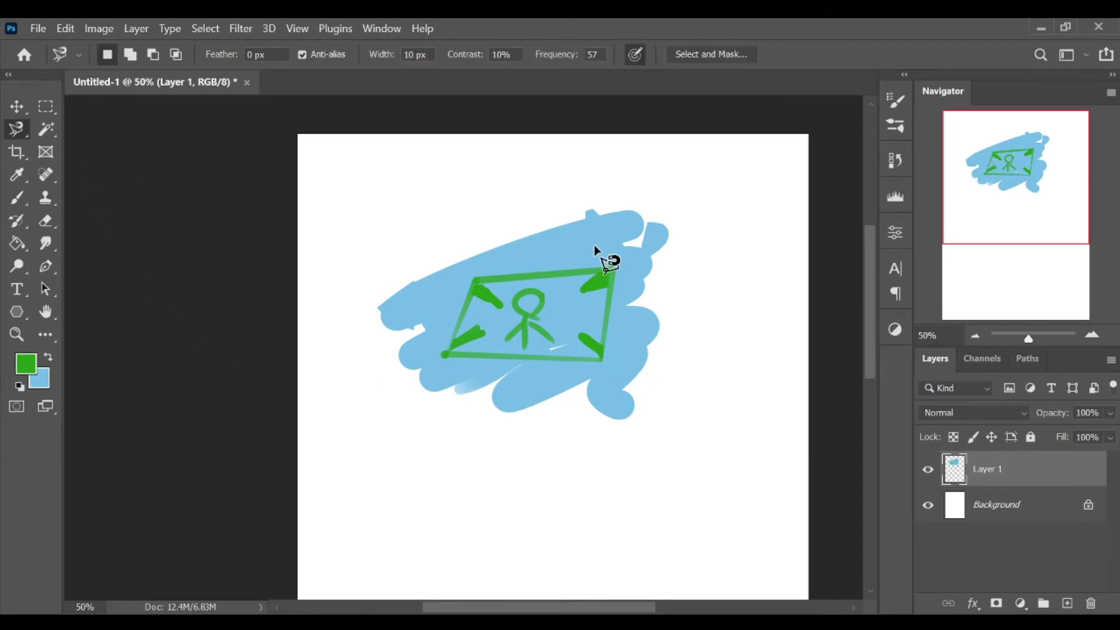
click(534, 250)
mouse_move(578, 359)
mouse_down()
mouse_move(612, 272)
mouse_move(466, 284)
mouse_move(463, 295)
mouse_move(490, 310)
mouse_move(527, 316)
mouse_move(542, 290)
mouse_move(520, 322)
mouse_move(527, 340)
mouse_move(505, 355)
mouse_move(506, 334)
mouse_move(480, 321)
mouse_move(480, 339)
mouse_move(460, 322)
mouse_move(497, 283)
mouse_move(504, 399)
mouse_move(520, 397)
mouse_move(611, 252)
mouse_move(595, 331)
mouse_move(611, 365)
mouse_move(579, 364)
mouse_move(587, 384)
mouse_move(630, 377)
mouse_move(642, 270)
mouse_move(625, 281)
mouse_move(633, 235)
mouse_move(652, 215)
mouse_move(522, 232)
mouse_move(533, 211)
mouse_move(370, 298)
mouse_move(391, 330)
mouse_move(428, 331)
mouse_move(396, 365)
mouse_move(492, 398)
mouse_move(551, 385)
mouse_move(562, 401)
mouse_move(507, 429)
mouse_move(624, 401)
mouse_move(608, 424)
mouse_move(669, 402)
mouse_move(620, 381)
mouse_move(628, 395)
mouse_move(682, 318)
mouse_move(640, 230)
mouse_move(649, 260)
mouse_move(655, 254)
mouse_move(648, 278)
mouse_move(686, 234)
mouse_move(654, 253)
mouse_up()
double_click(643, 245)
Scribble green near the top of the blank canvas and test Magic Wand selecting it at 50% zoom
click(17, 106)
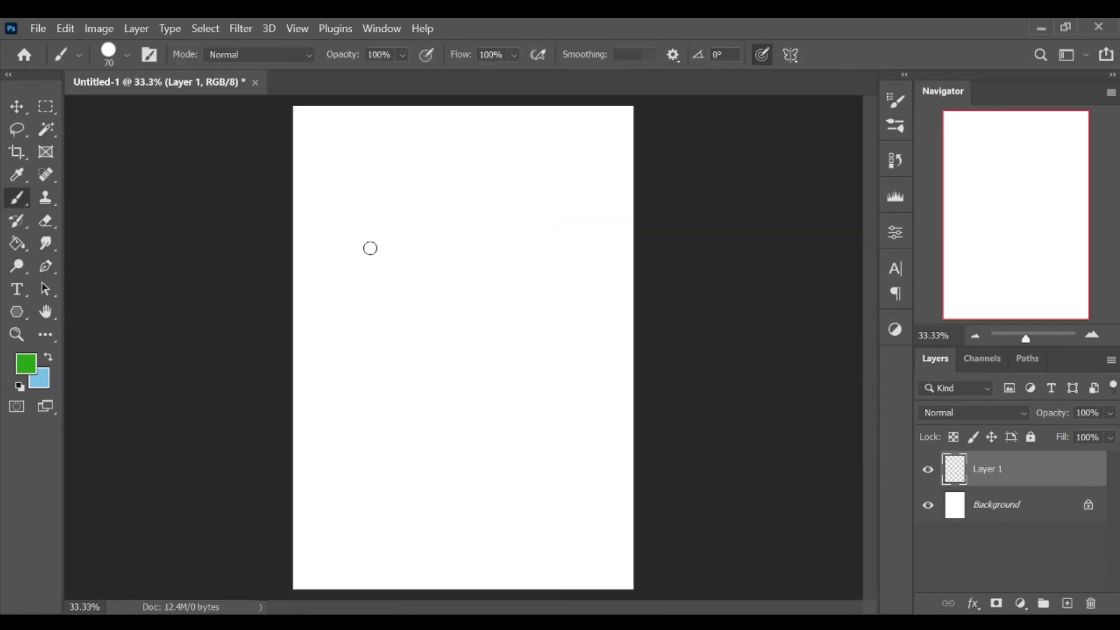
mouse_move(371, 249)
mouse_down()
mouse_move(445, 168)
mouse_move(471, 165)
mouse_move(484, 219)
mouse_move(487, 193)
mouse_up()
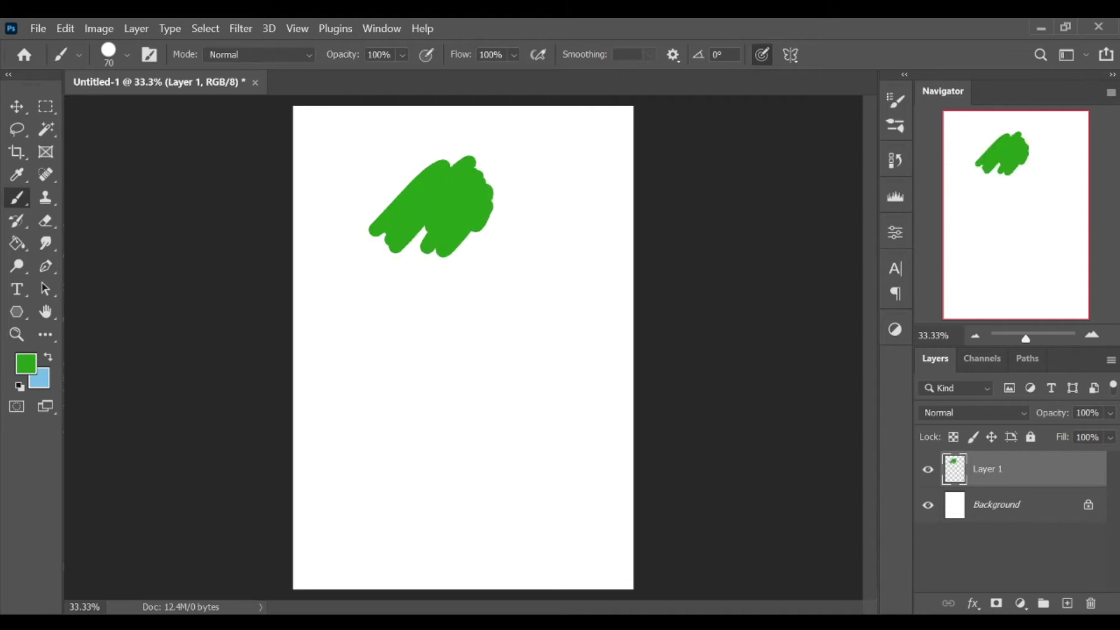
click(46, 129)
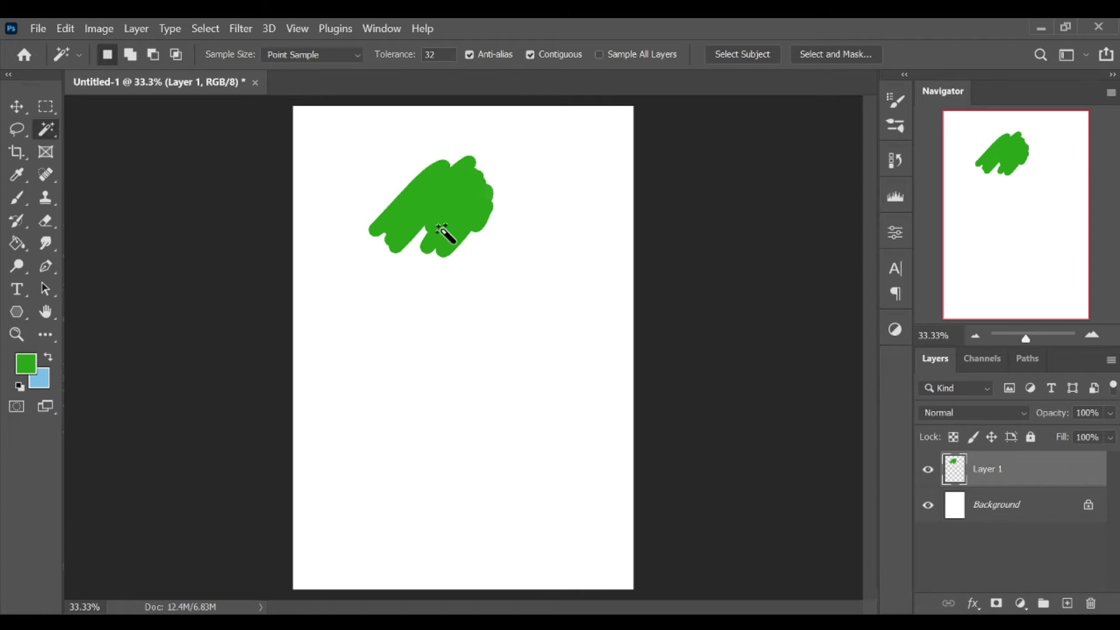
click(440, 195)
key(ctrl+d)
key(ctrl+plus)
scroll(871, 331, up, 3)
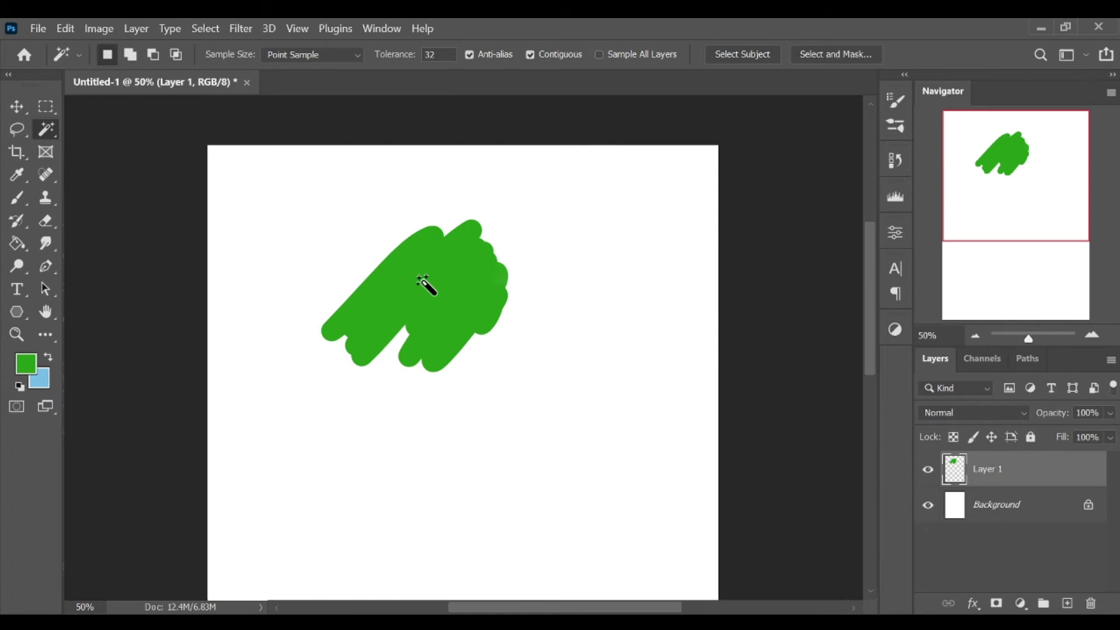
click(435, 283)
key(ctrl+d)
Sample magenta and navy, painting a magenta stroke beside the green and a navy one across the top
key(i)
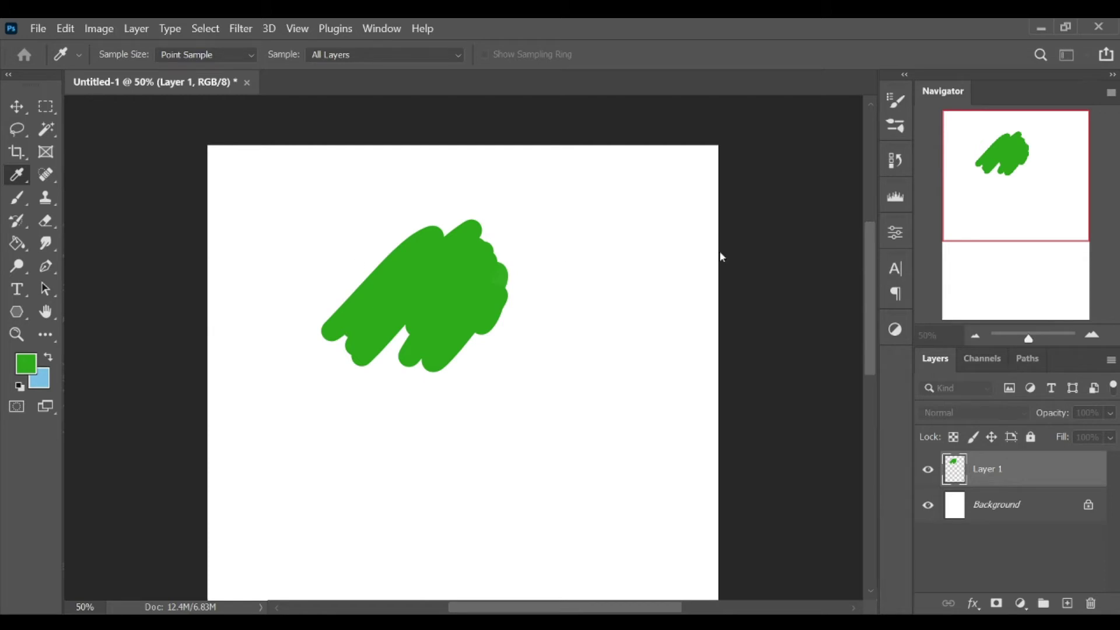
key(b)
mouse_move(531, 252)
mouse_down()
mouse_move(452, 365)
mouse_move(478, 392)
mouse_up()
key(i)
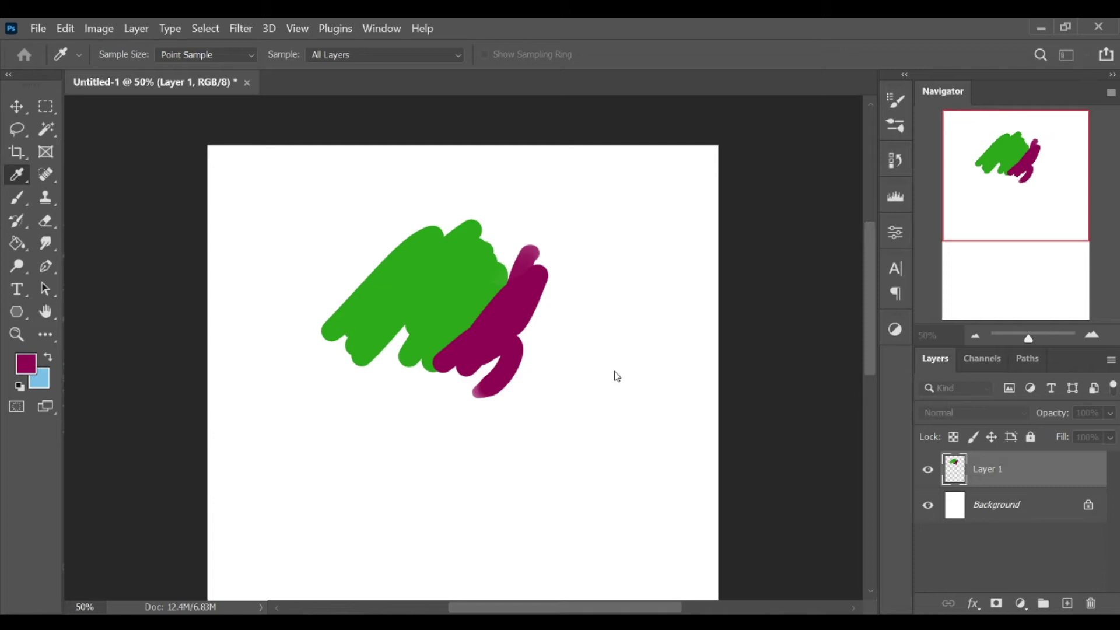
key(b)
drag(505, 210, 545, 275)
Magic Wand the navy then magenta strokes, and brush navy over the magenta's upper part
key(i)
click(47, 129)
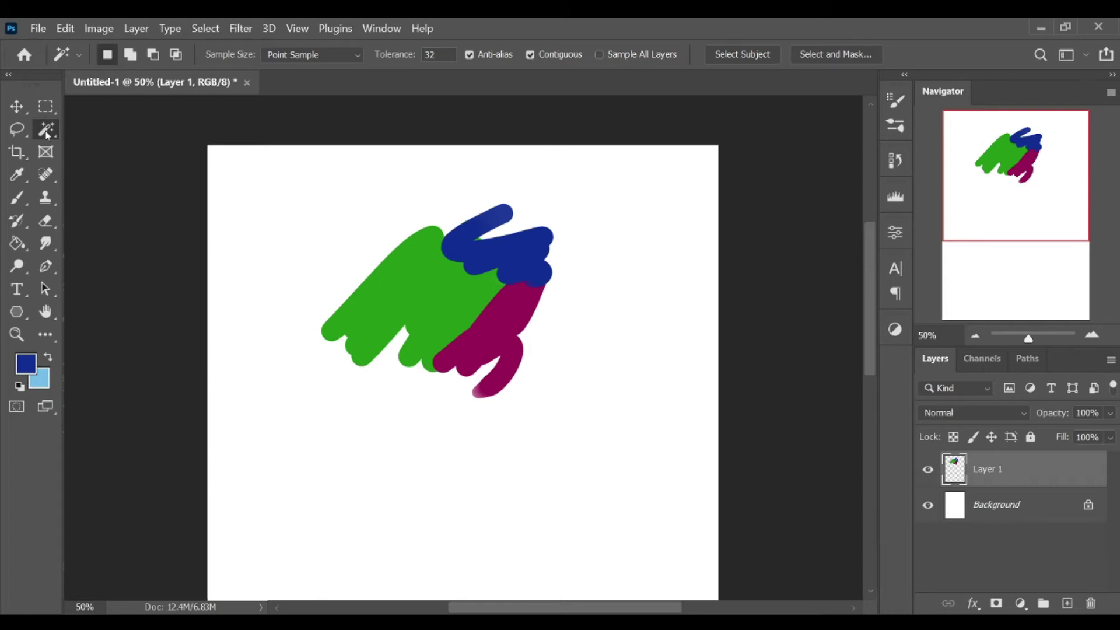
click(537, 263)
click(508, 317)
key(b)
mouse_move(525, 292)
mouse_down()
mouse_move(519, 315)
mouse_move(465, 340)
mouse_up()
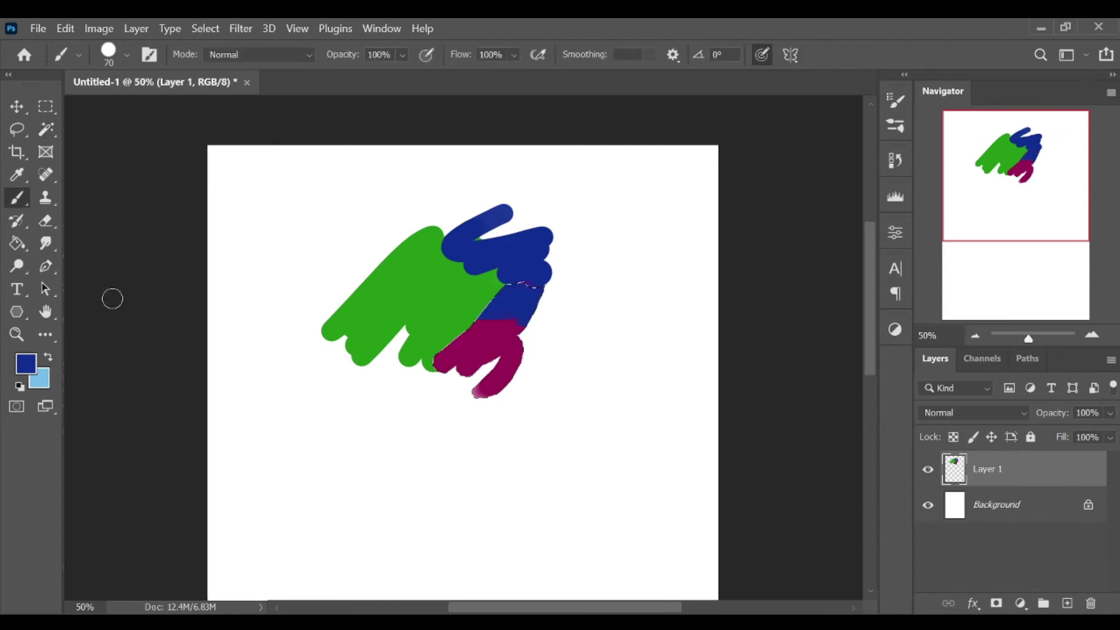
Clear the selection, then Quick Select across the blue and magenta strokes and add the green
key(w)
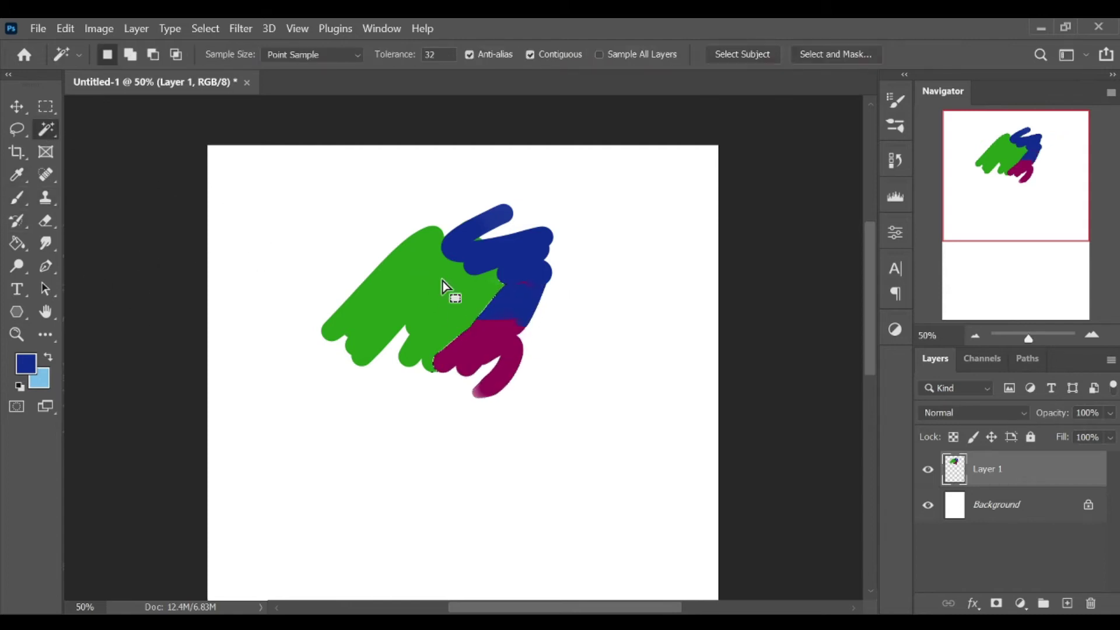
click(450, 293)
click(548, 231)
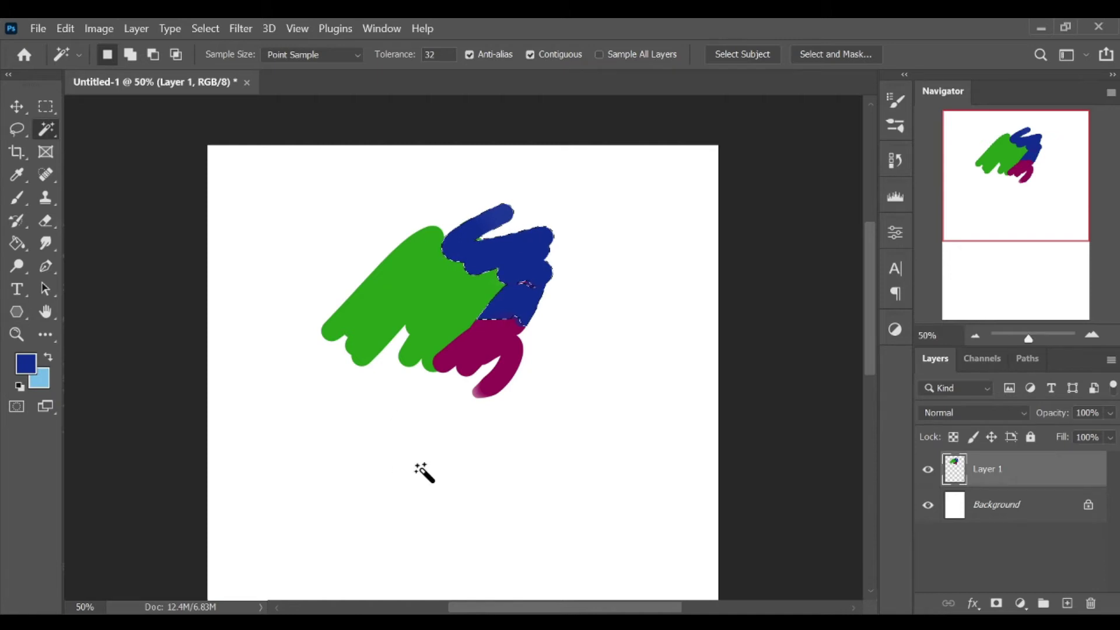
key(ctrl+d)
key(shift+w)
mouse_move(470, 241)
mouse_down()
mouse_move(534, 256)
mouse_move(492, 334)
mouse_up()
click(426, 321)
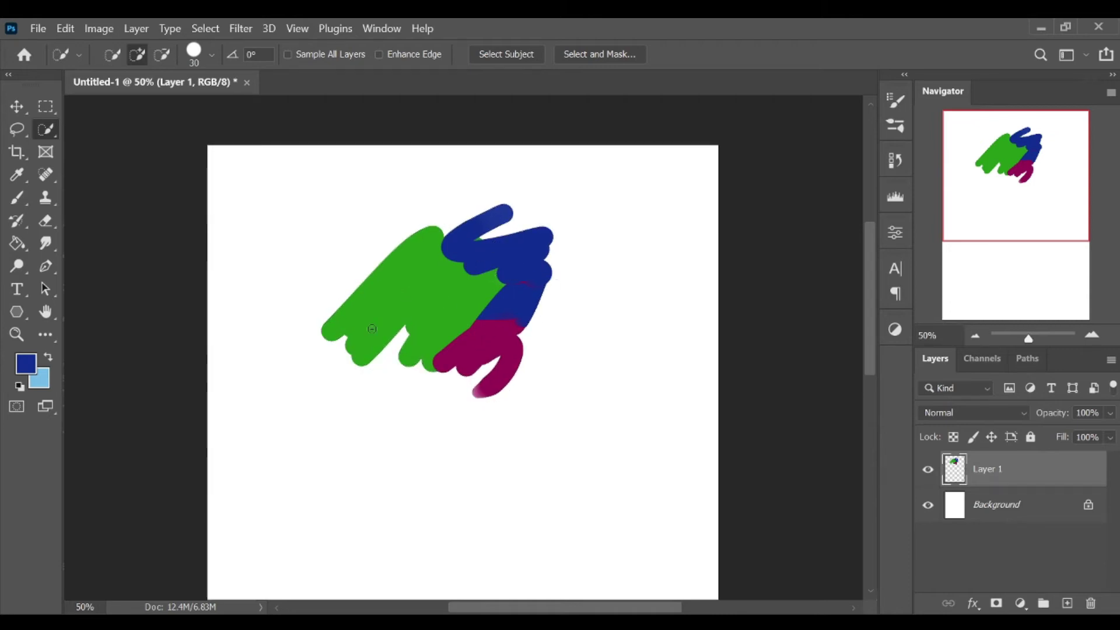
Crop strips off the canvas's top and left edges by pulling in the top-left crop corner
key(shift+w)
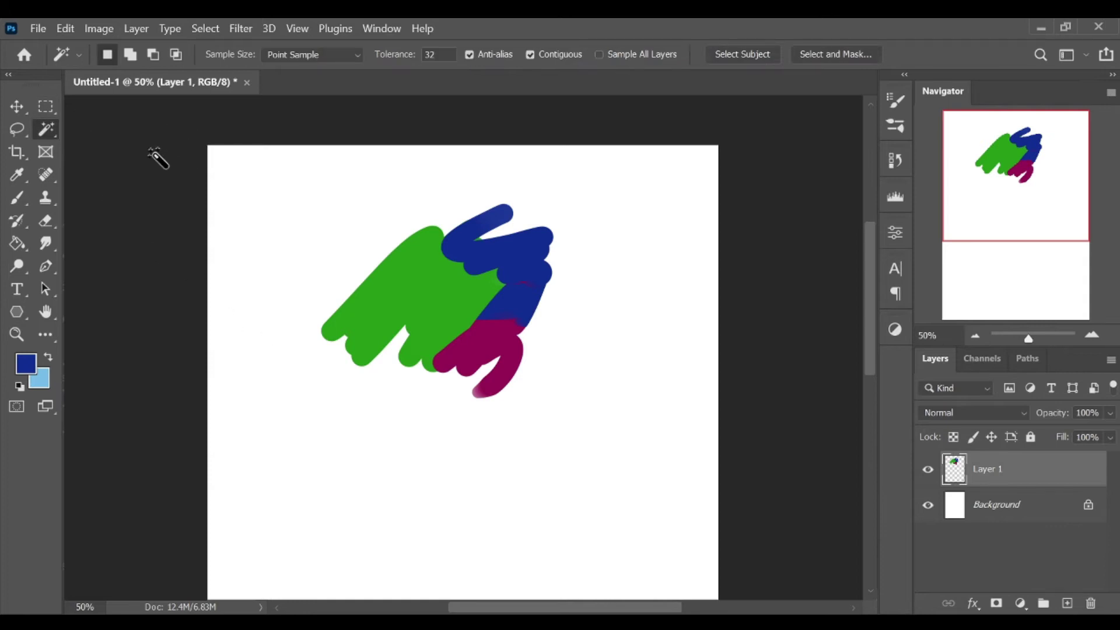
click(17, 152)
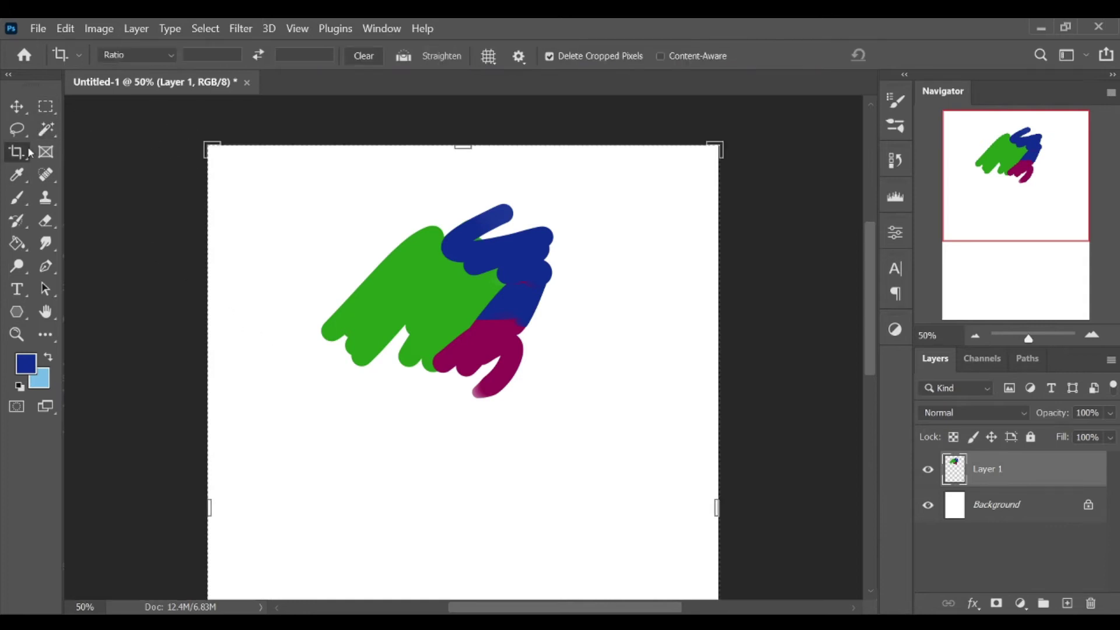
key(ctrl+minus)
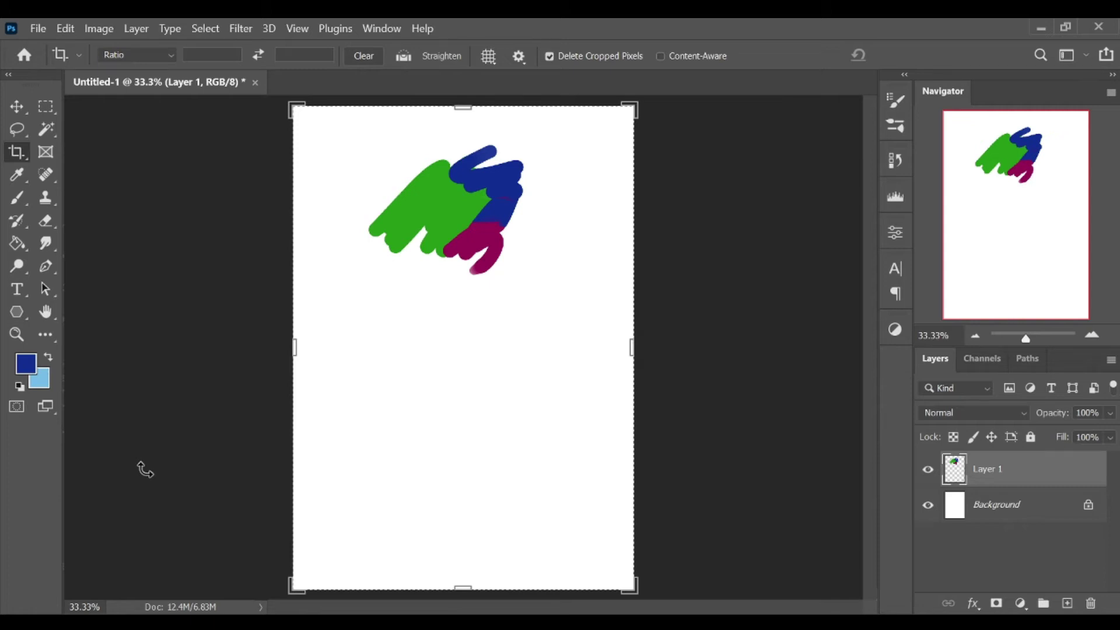
mouse_move(295, 106)
mouse_down()
mouse_move(370, 185)
mouse_move(296, 125)
mouse_up()
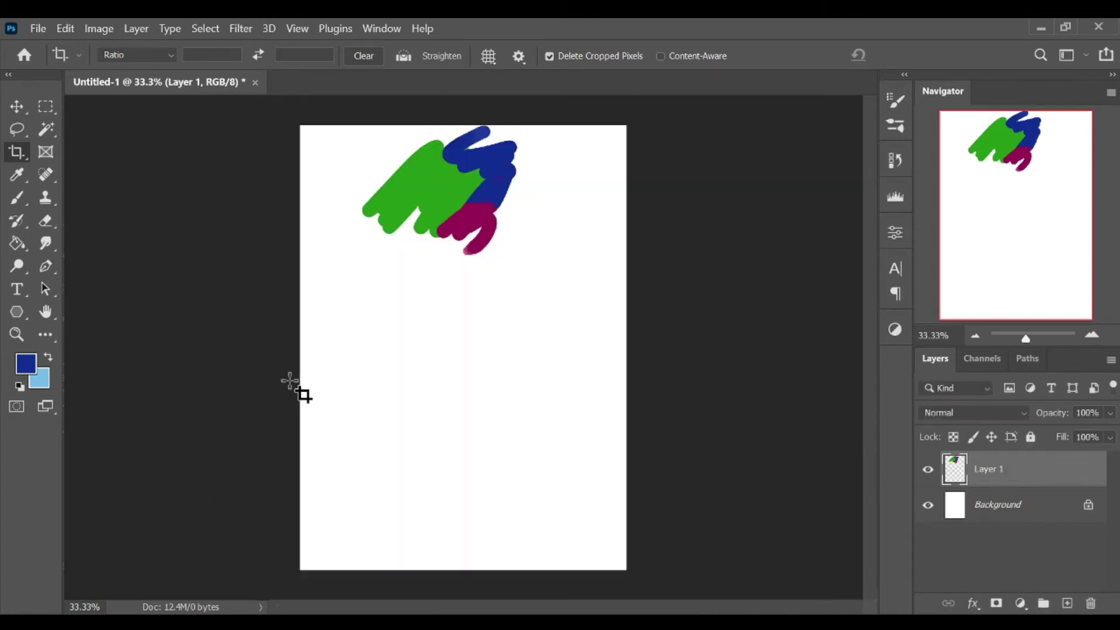
key(Return)
key(ctrl+plus)
drag(873, 373, 872, 312)
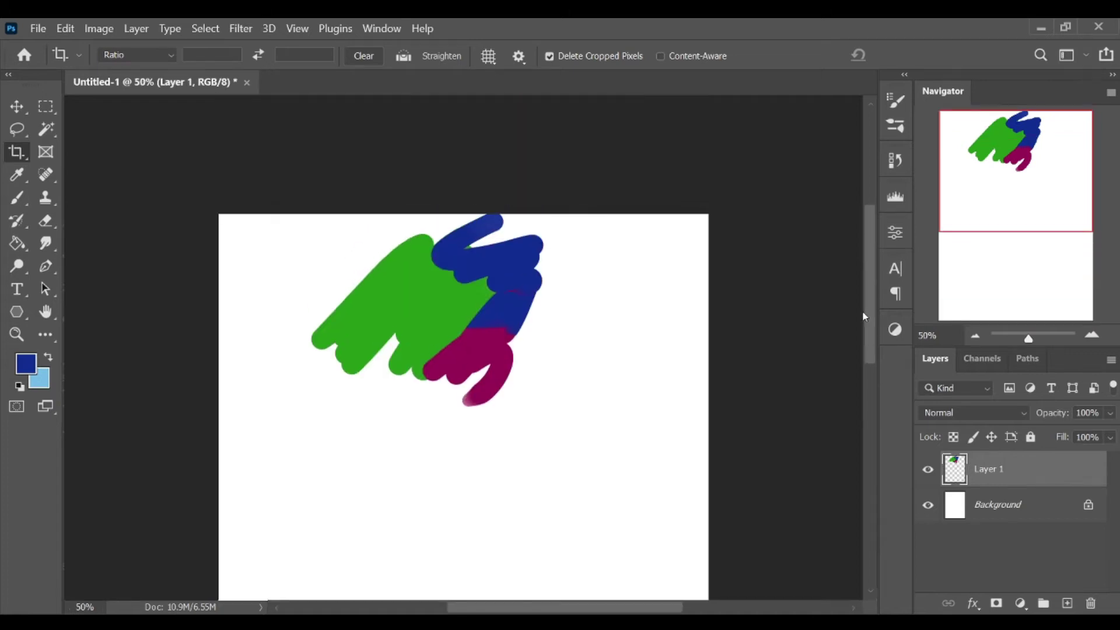
key(ctrl+minus)
key(i)
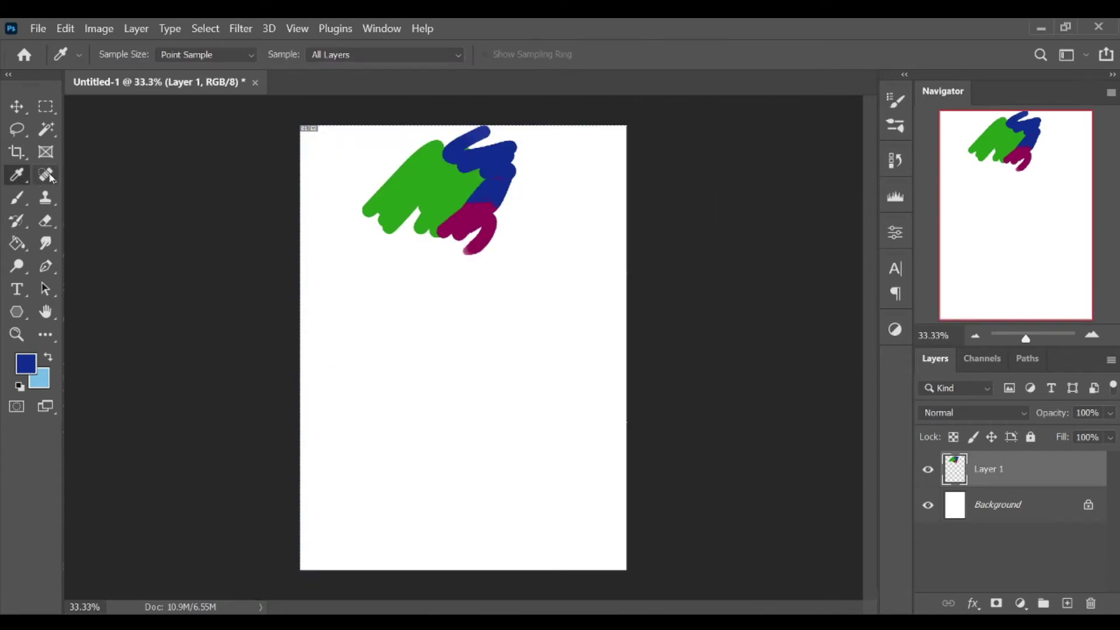
Sample green from the painting and brush a green zigzag below the shapes, dabbing the magenta-blue edge
click(450, 170)
key(b)
mouse_move(415, 244)
mouse_down()
mouse_move(453, 310)
mouse_move(432, 383)
mouse_up()
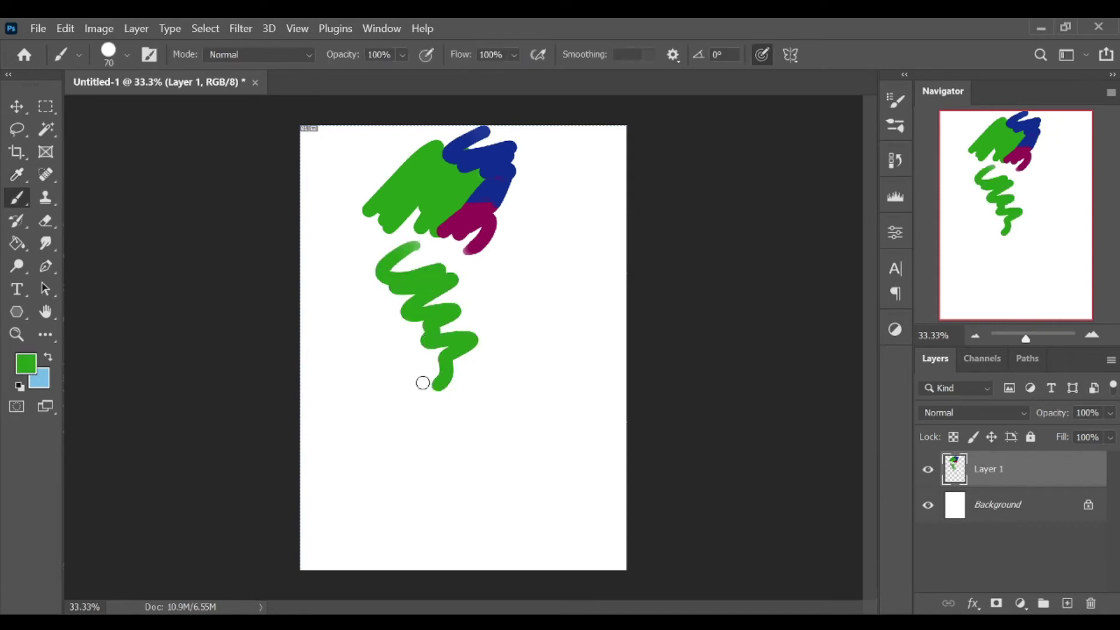
click(474, 209)
Sample magenta from the painting and brush a magenta zigzag right of the green one
click(17, 175)
click(478, 211)
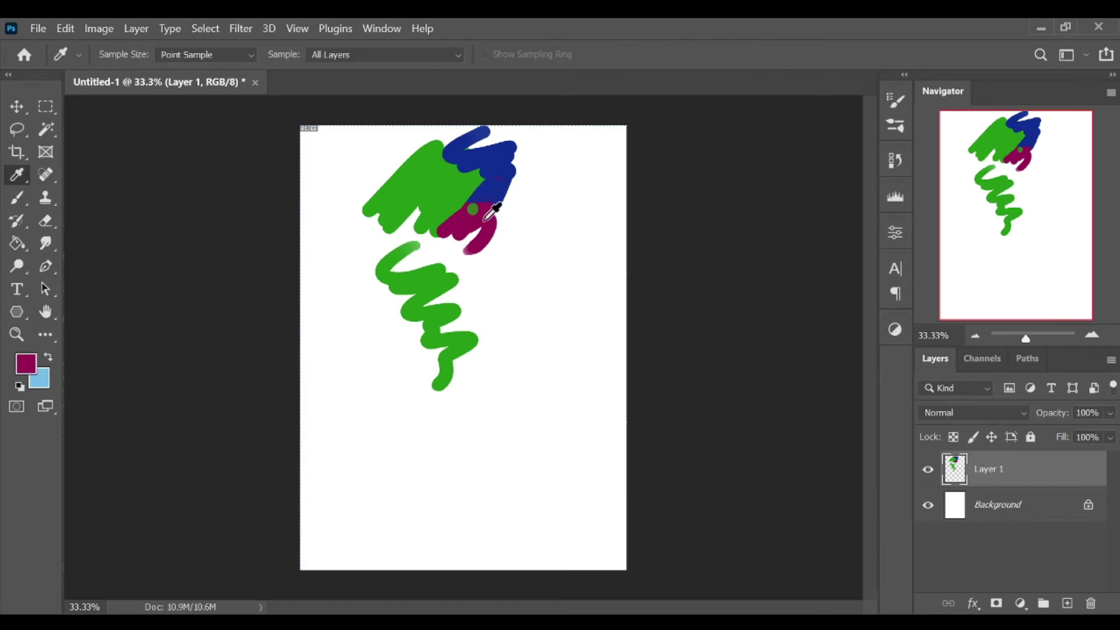
key(b)
mouse_move(503, 252)
mouse_down()
mouse_move(470, 318)
mouse_move(473, 343)
mouse_up()
Sample blue from the painting and brush a blue zigzag right of the magenta one
click(17, 175)
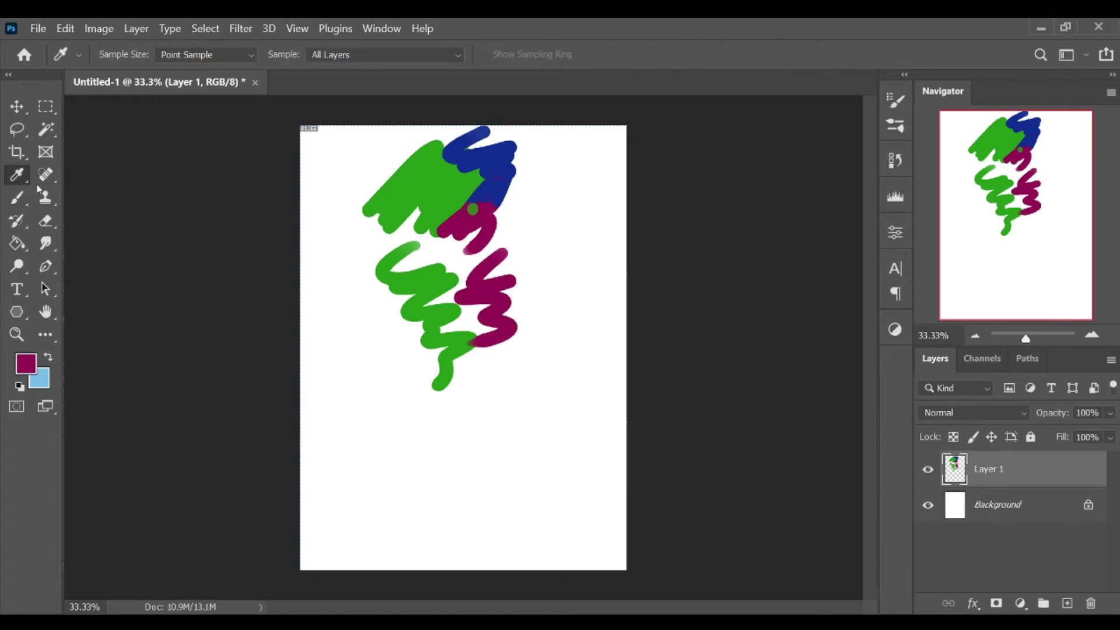
click(503, 166)
key(b)
drag(541, 208, 515, 285)
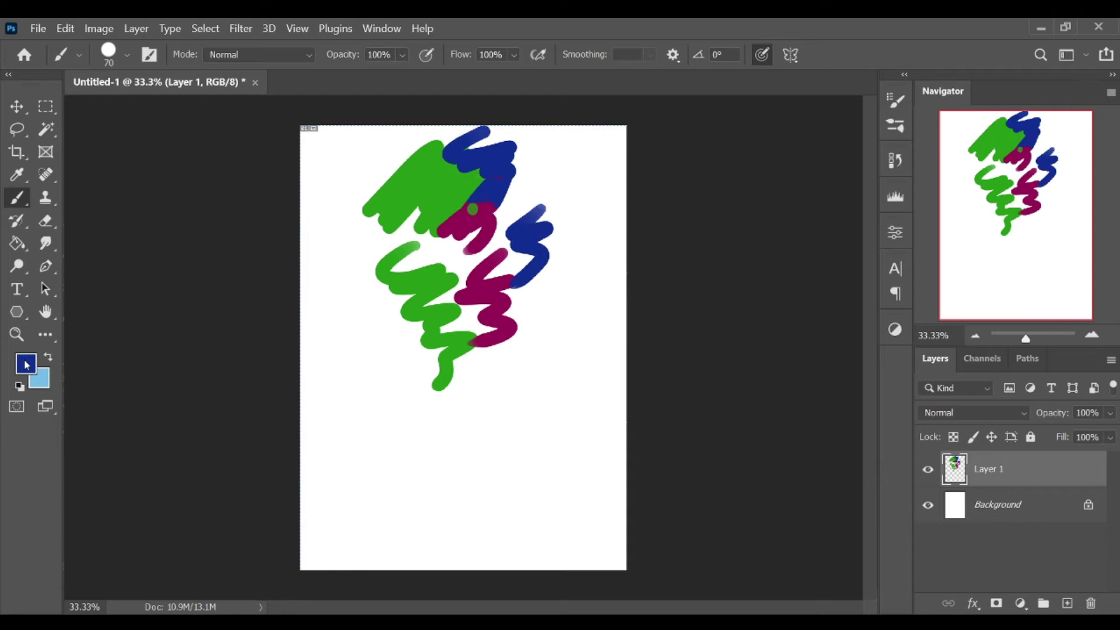
Paint a green V-shaped stroke at the left, extending the lower green scribble
key(i)
key(b)
key(i)
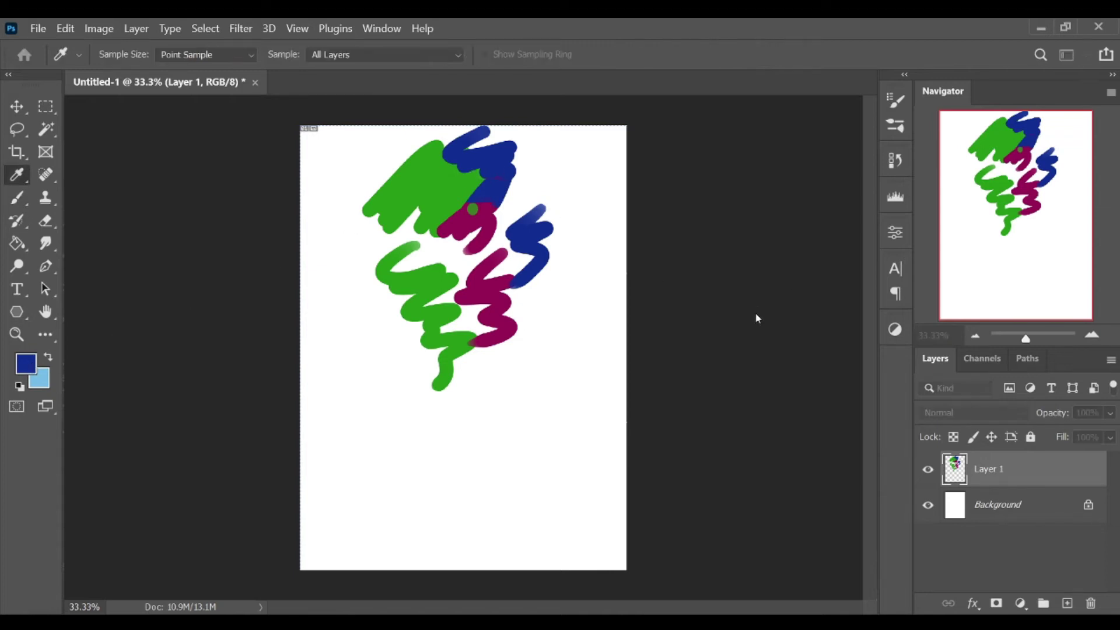
key(b)
key(i)
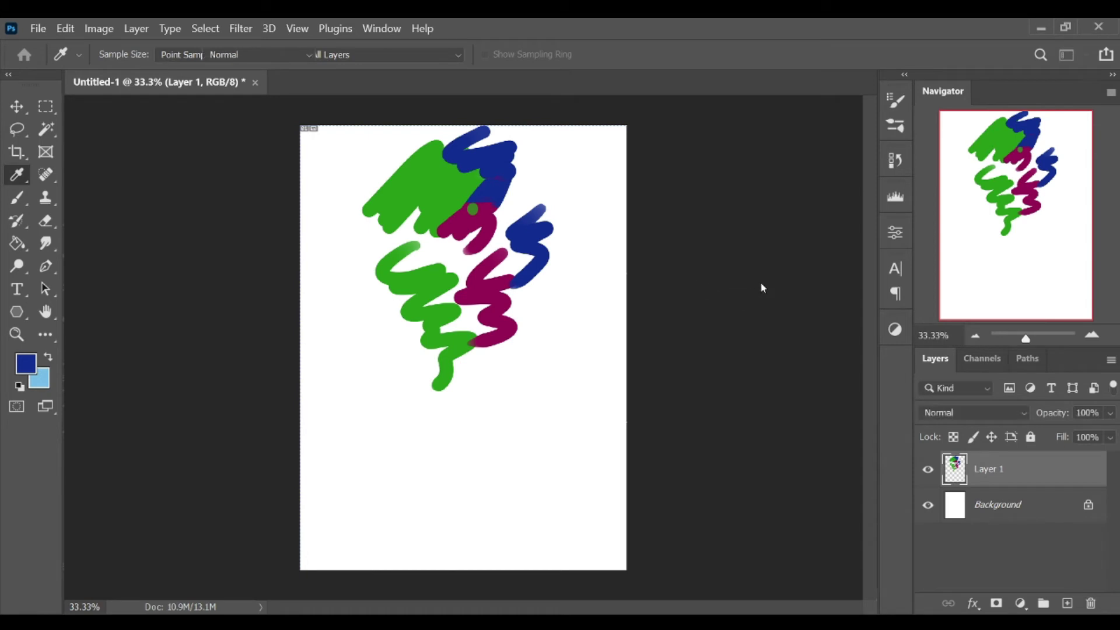
key(b)
key(i)
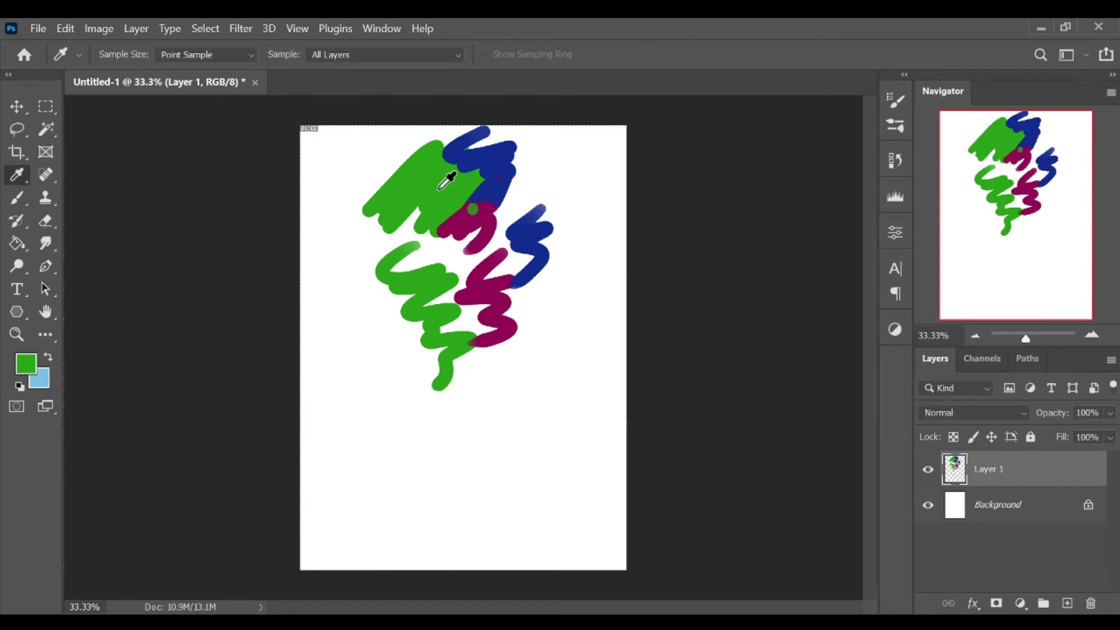
key(b)
mouse_move(360, 254)
mouse_down()
mouse_move(387, 275)
mouse_move(406, 376)
mouse_up()
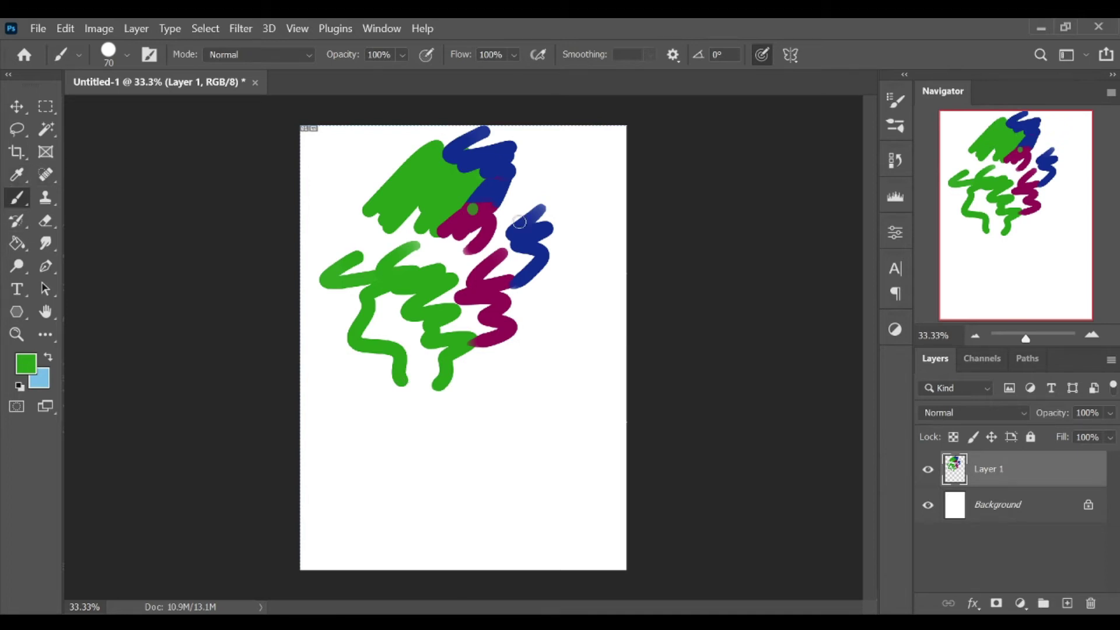
Zoom to 66.67% and heal away the green dot on the magenta stroke with the Spot Healing Brush
click(45, 173)
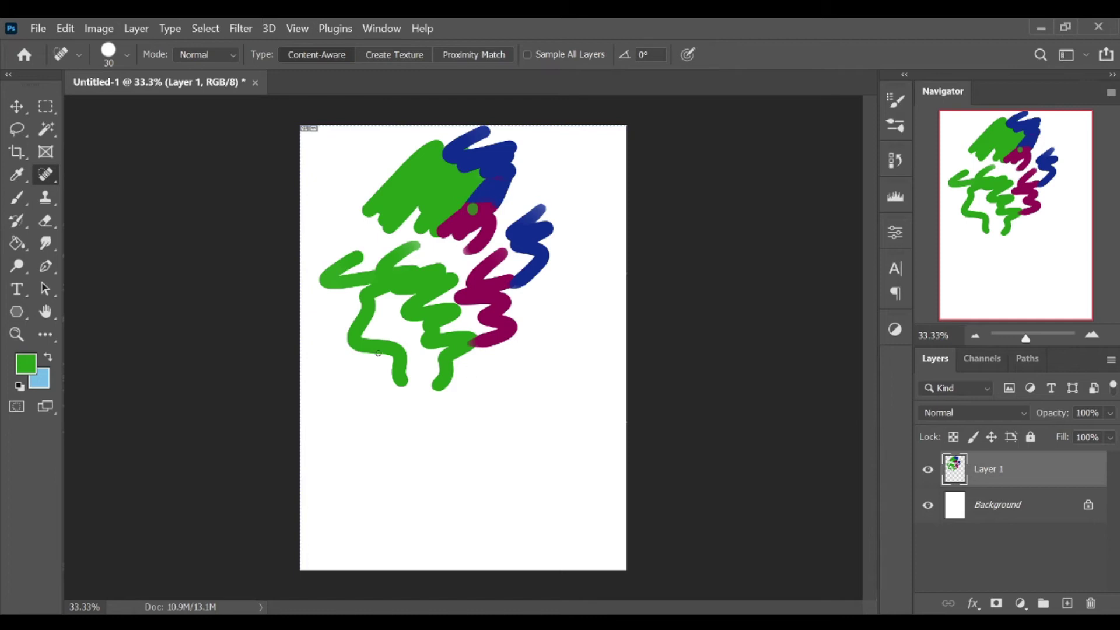
key(ctrl+plus)
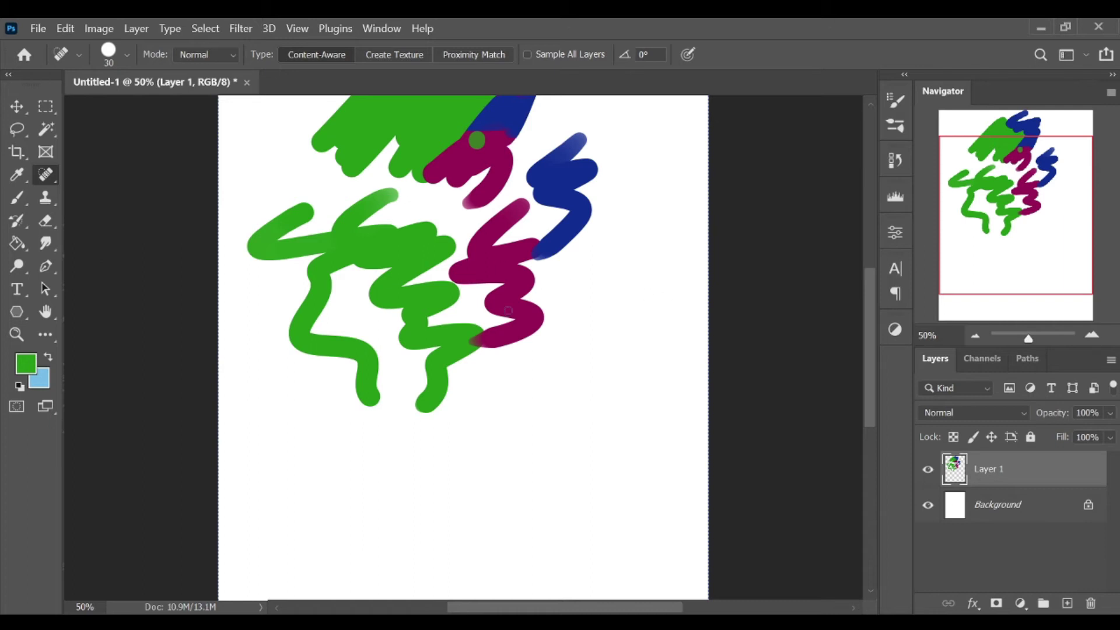
scroll(410, 225, up, 3)
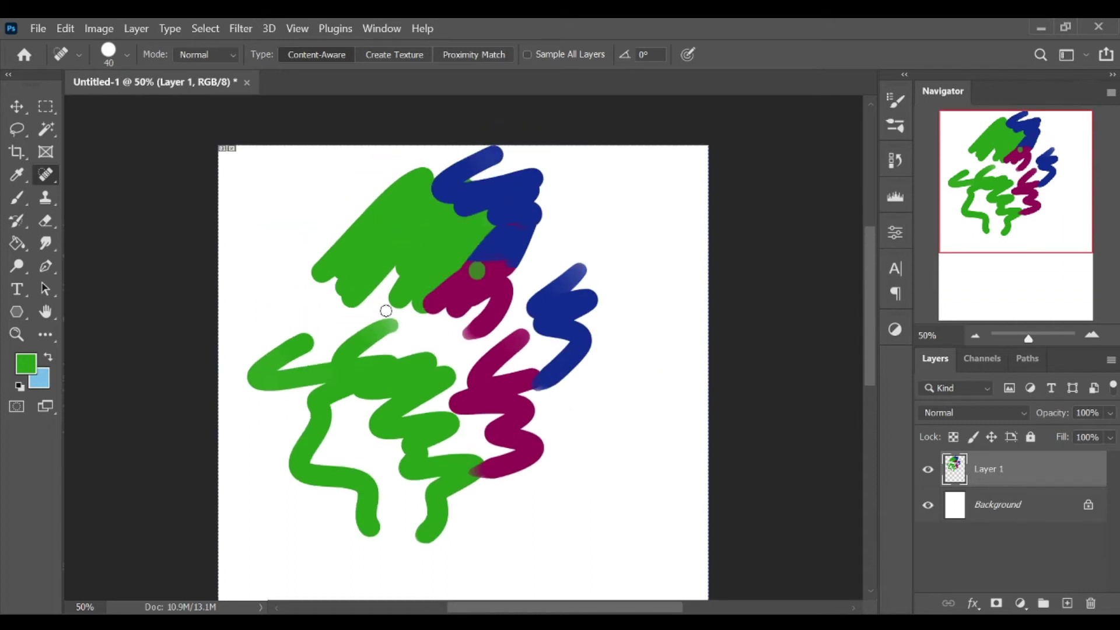
key(ctrl+plus)
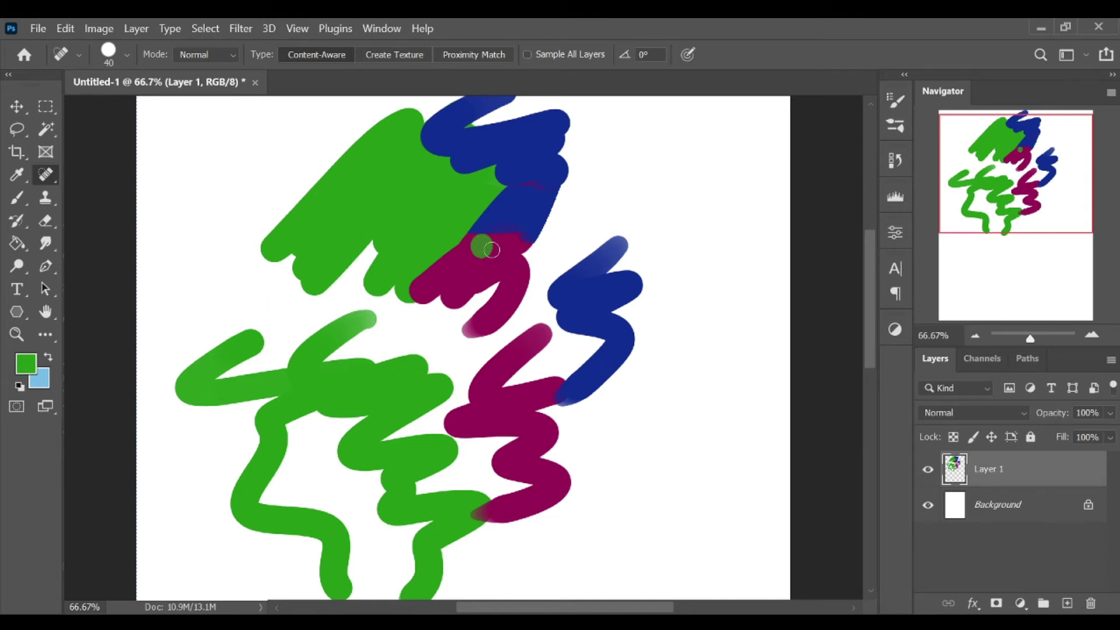
mouse_move(499, 252)
mouse_down()
mouse_move(465, 251)
mouse_move(490, 232)
mouse_up()
Clear Layer 1's painting and brush two green zigzags across the canvas
key(b)
scroll(77, 270, up, 3)
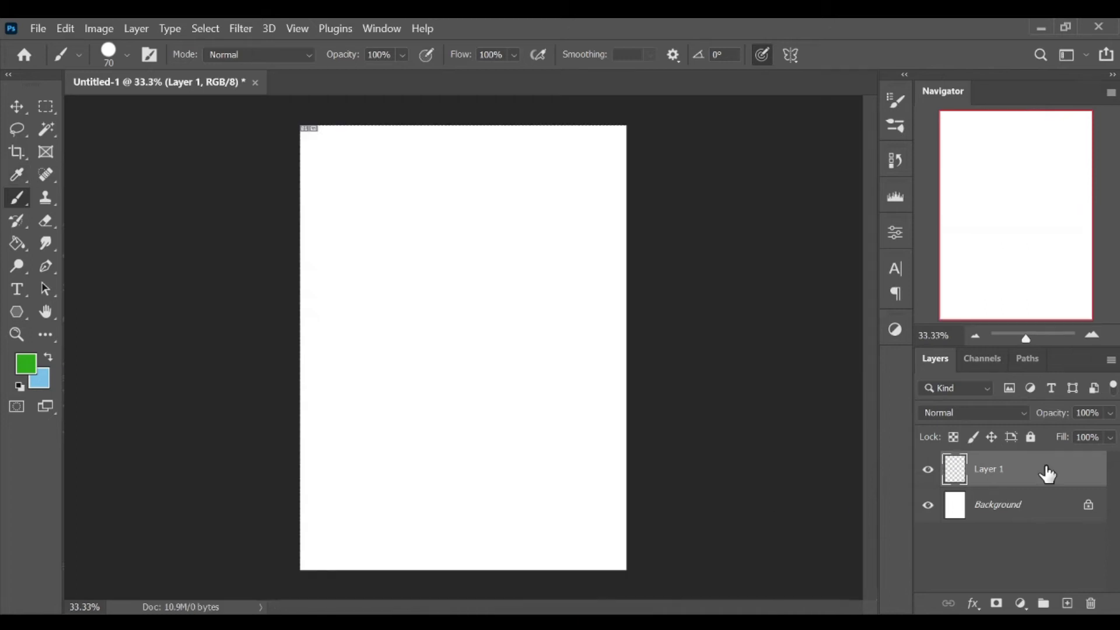
key(ctrl+plus)
key(ctrl+plus)
mouse_move(286, 178)
mouse_down()
mouse_move(230, 239)
mouse_move(333, 277)
mouse_move(321, 187)
mouse_move(251, 209)
mouse_move(275, 265)
mouse_move(362, 303)
mouse_move(484, 274)
mouse_up()
mouse_move(470, 199)
mouse_down()
mouse_move(621, 166)
mouse_move(534, 300)
mouse_move(452, 344)
mouse_up()
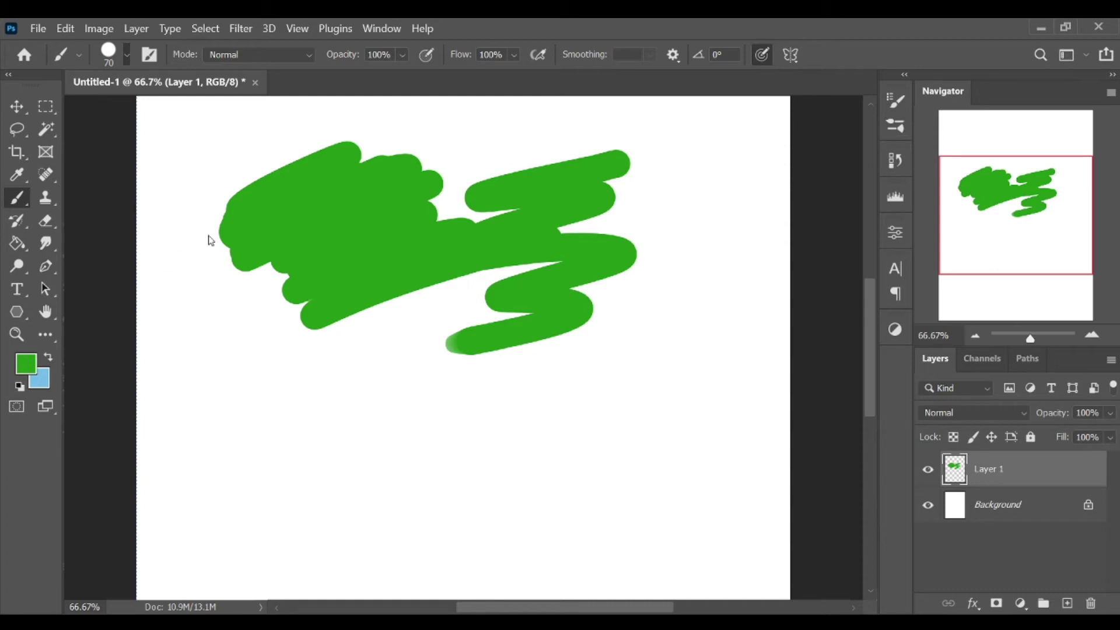
Shrink the brush to size 60 and add light green strokes at the lower left and bottom
key(space)
key(bracketleft)
drag(251, 351, 195, 372)
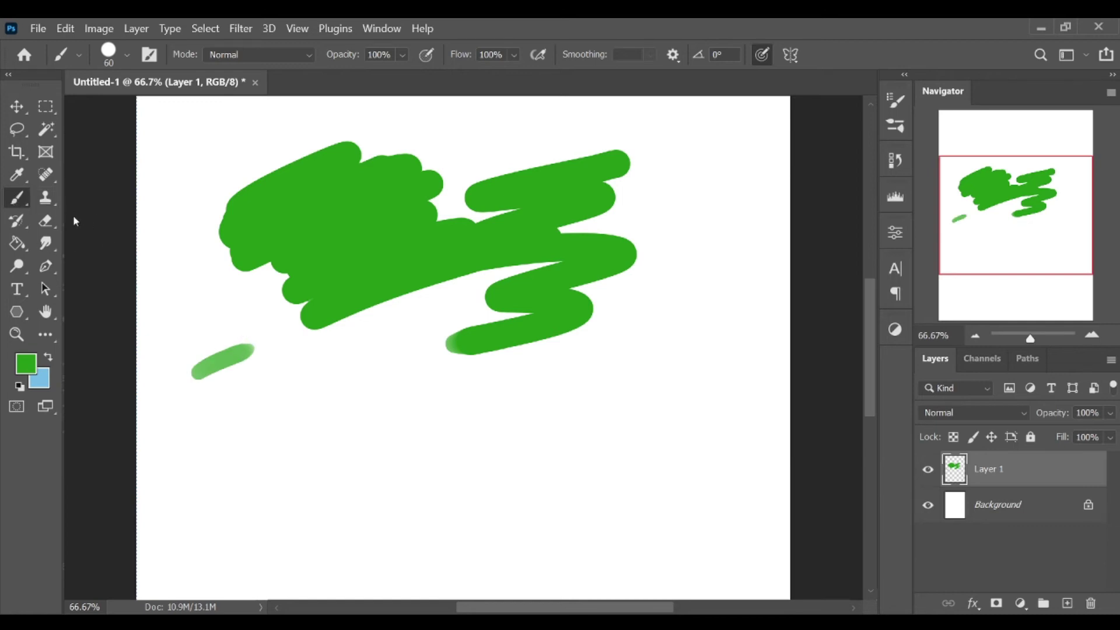
mouse_move(365, 355)
mouse_down()
mouse_move(367, 370)
mouse_move(502, 408)
mouse_move(654, 415)
mouse_up()
Sample blue and paint a blue zigzag stroke at the upper right
key(i)
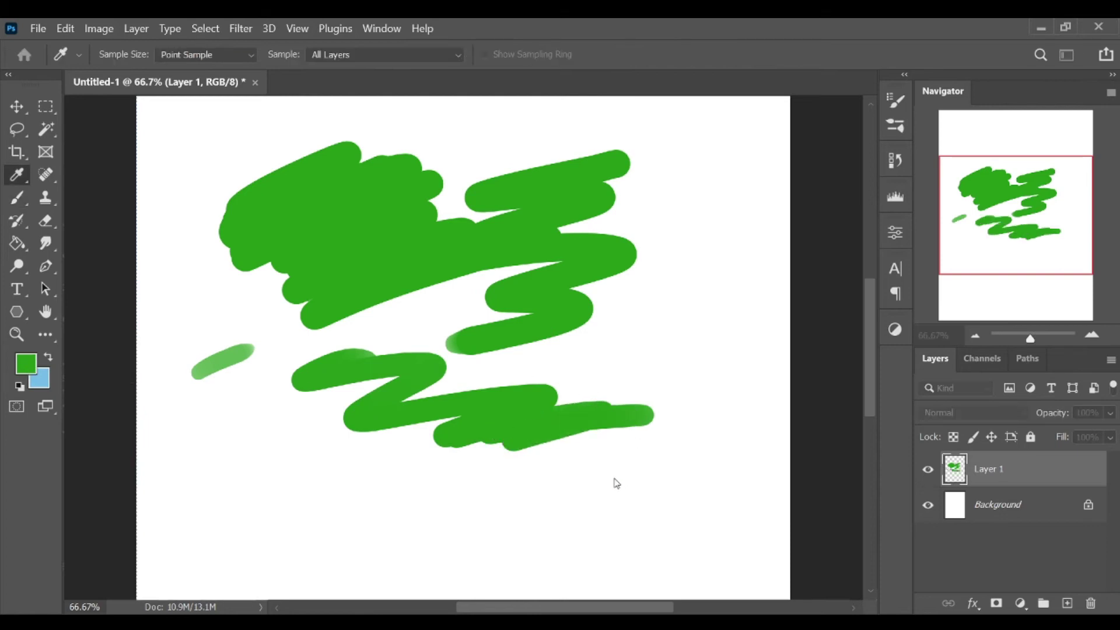
key(b)
mouse_move(604, 221)
mouse_down()
mouse_move(595, 228)
mouse_move(646, 245)
mouse_move(639, 345)
mouse_up()
drag(665, 267, 736, 237)
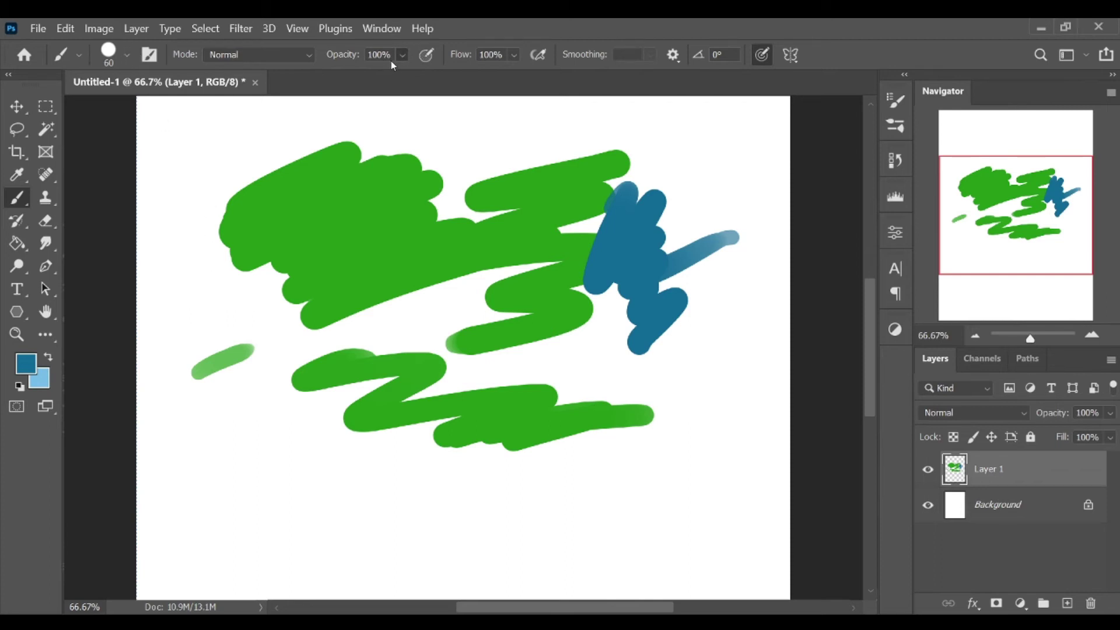
Raise the opacity and paint blue strokes, a large size-70 blob and a small size-50 dab over the green
key(9)
key(1)
click(446, 165)
mouse_move(474, 183)
mouse_down()
mouse_move(417, 203)
mouse_move(403, 248)
mouse_up()
key(bracketright)
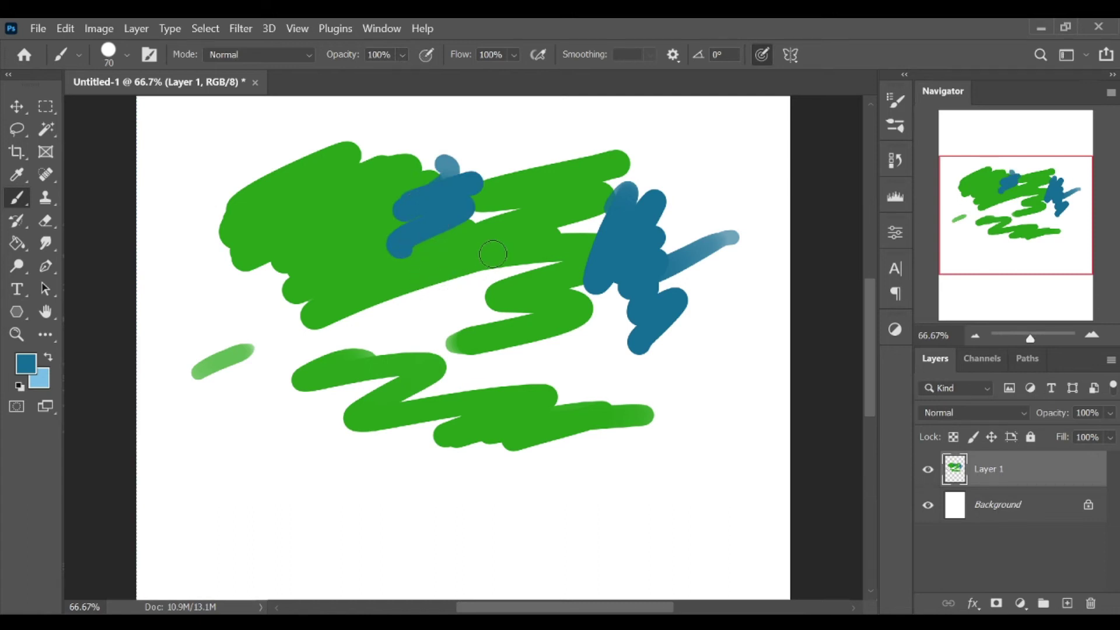
key(bracketright)
key(bracketright)
key(bracketright)
key(bracketright)
key(bracketright)
key(bracketright)
key(bracketright)
click(429, 312)
key(bracketleft)
key(bracketleft)
key(bracketleft)
key(bracketleft)
key(bracketleft)
key(bracketleft)
key(bracketleft)
key(bracketleft)
key(bracketleft)
mouse_move(480, 285)
mouse_down()
mouse_move(499, 284)
mouse_move(498, 303)
mouse_up()
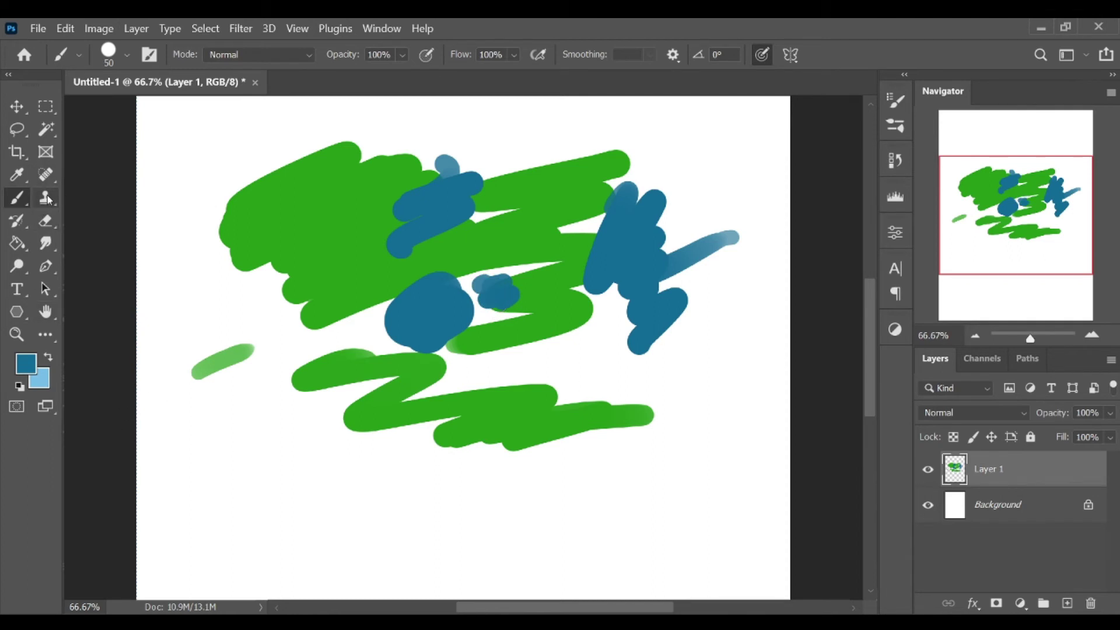
Clone blue and green dabs across the top, lower corners, plus a faint green streak, using Clone Stamp
click(47, 199)
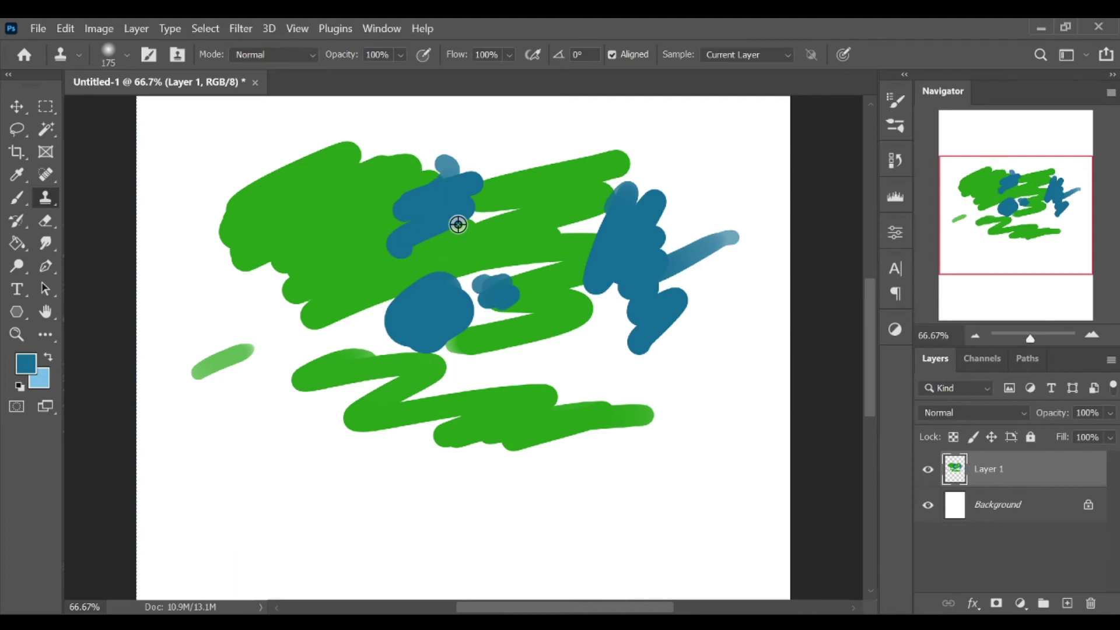
click(535, 166)
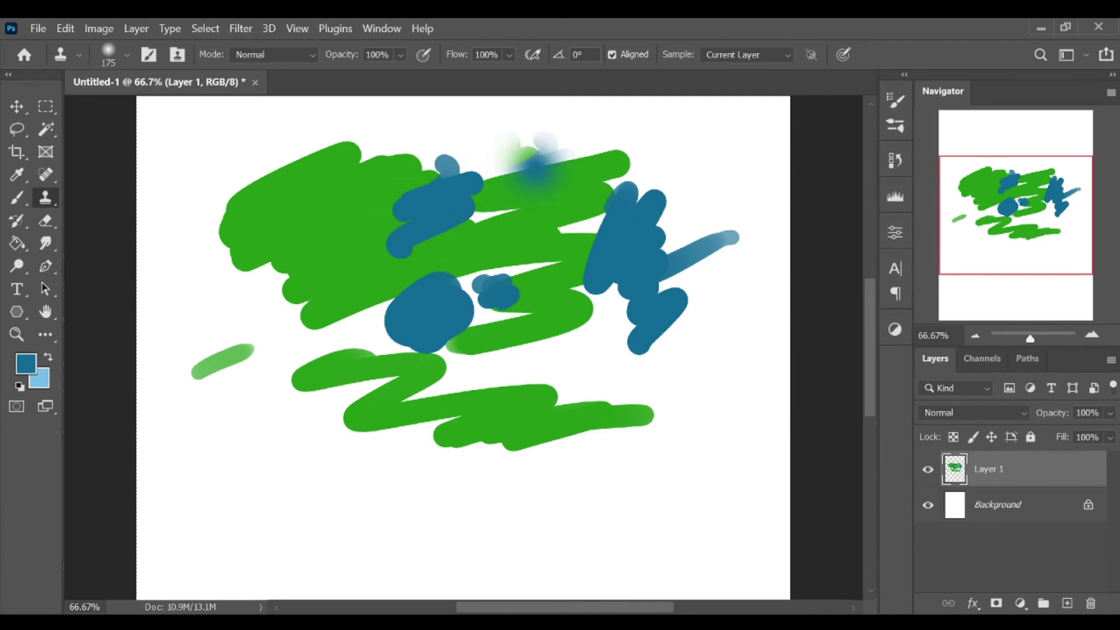
click(500, 143)
click(604, 140)
click(692, 145)
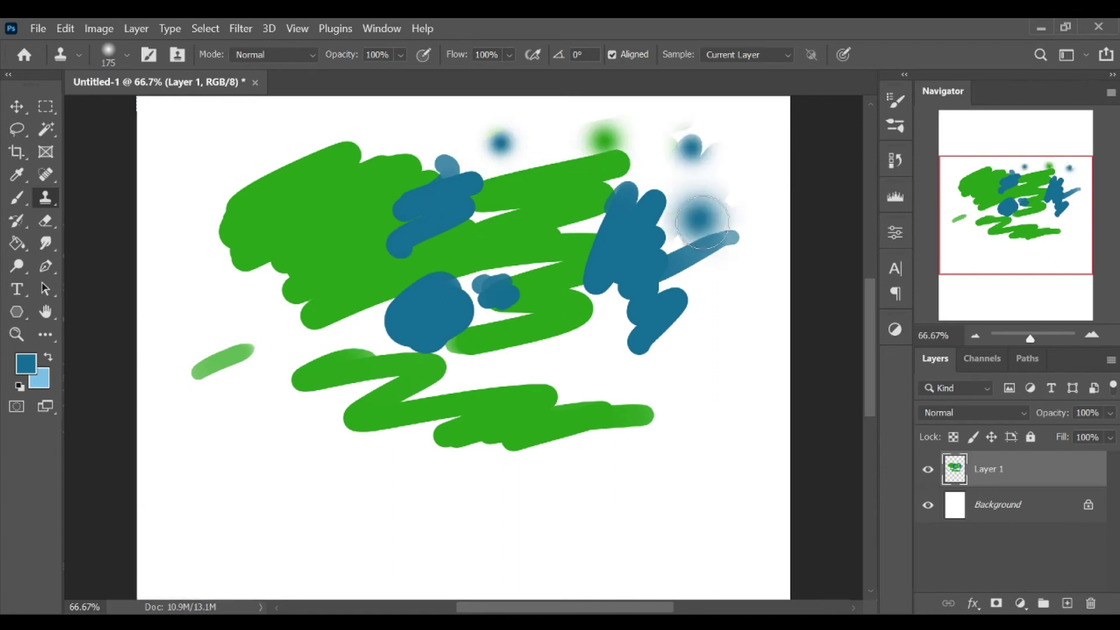
click(695, 354)
click(502, 362)
mouse_move(700, 368)
mouse_down()
mouse_move(601, 387)
mouse_move(513, 374)
mouse_move(595, 332)
mouse_move(738, 187)
mouse_move(701, 167)
mouse_move(394, 385)
mouse_move(300, 376)
mouse_move(559, 193)
mouse_move(280, 327)
mouse_move(375, 262)
mouse_move(475, 233)
mouse_move(480, 461)
mouse_up()
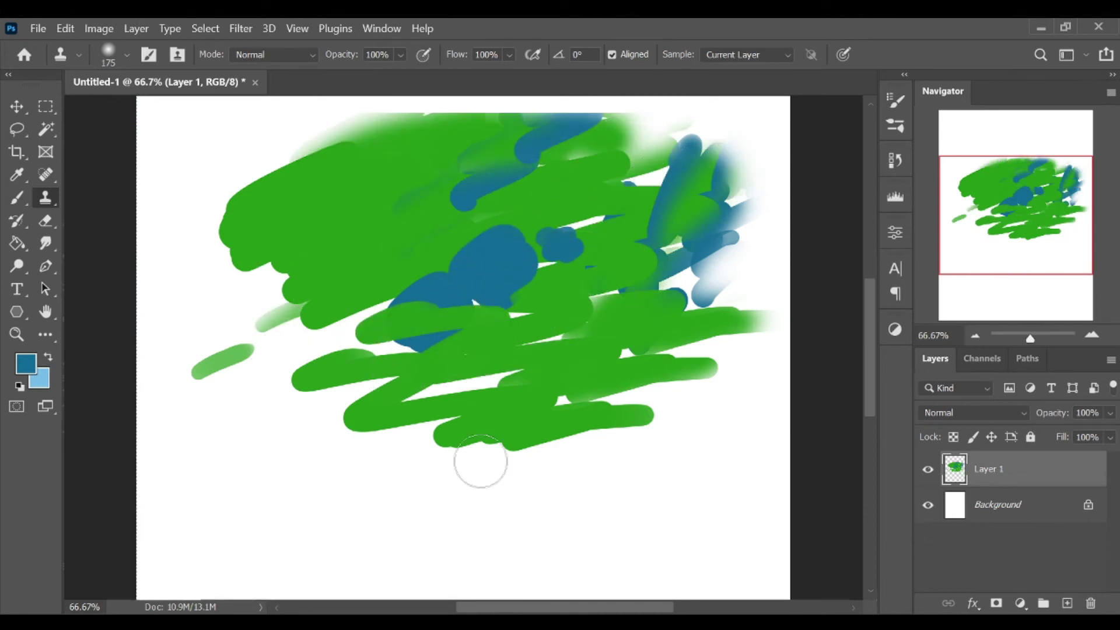
Erase arcs through the green and blue strokes, switching the eraser to a hard tip
click(46, 221)
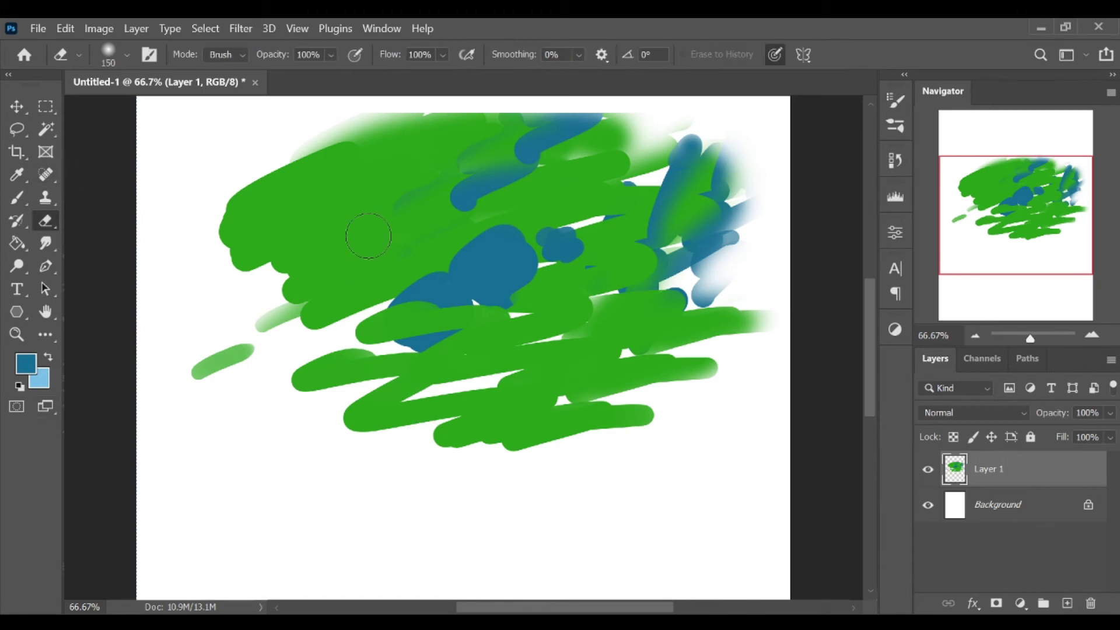
mouse_move(470, 207)
mouse_down()
mouse_move(353, 247)
mouse_move(461, 341)
mouse_move(391, 296)
mouse_move(347, 287)
mouse_move(531, 281)
mouse_move(510, 240)
mouse_move(217, 303)
mouse_up()
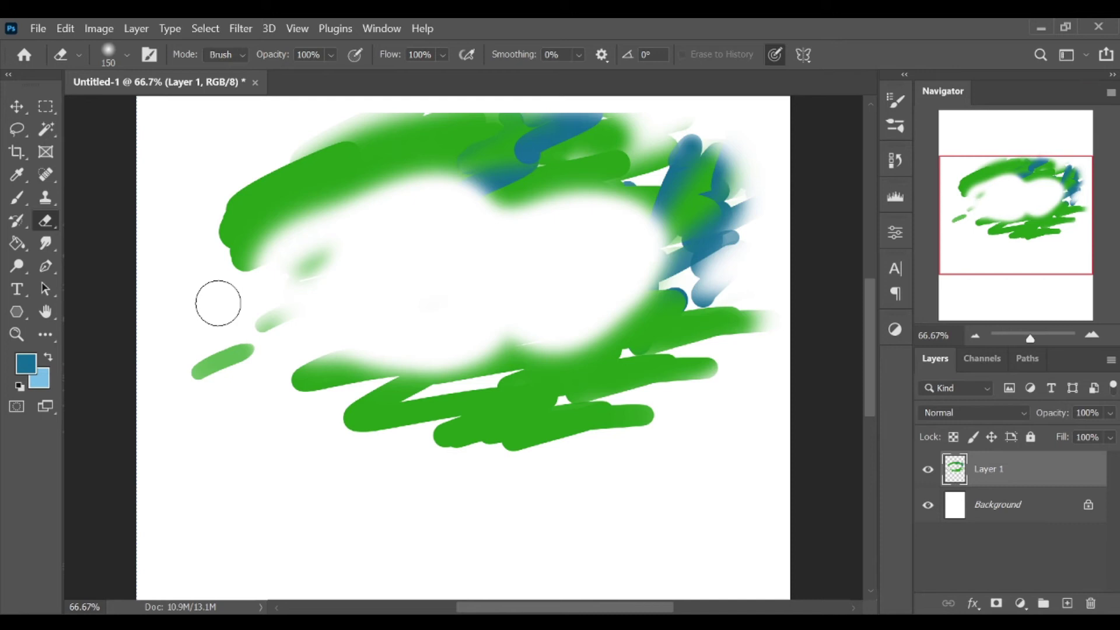
key(shift+bracketright)
key(shift+bracketright)
key(shift+bracketright)
key(shift+bracketright)
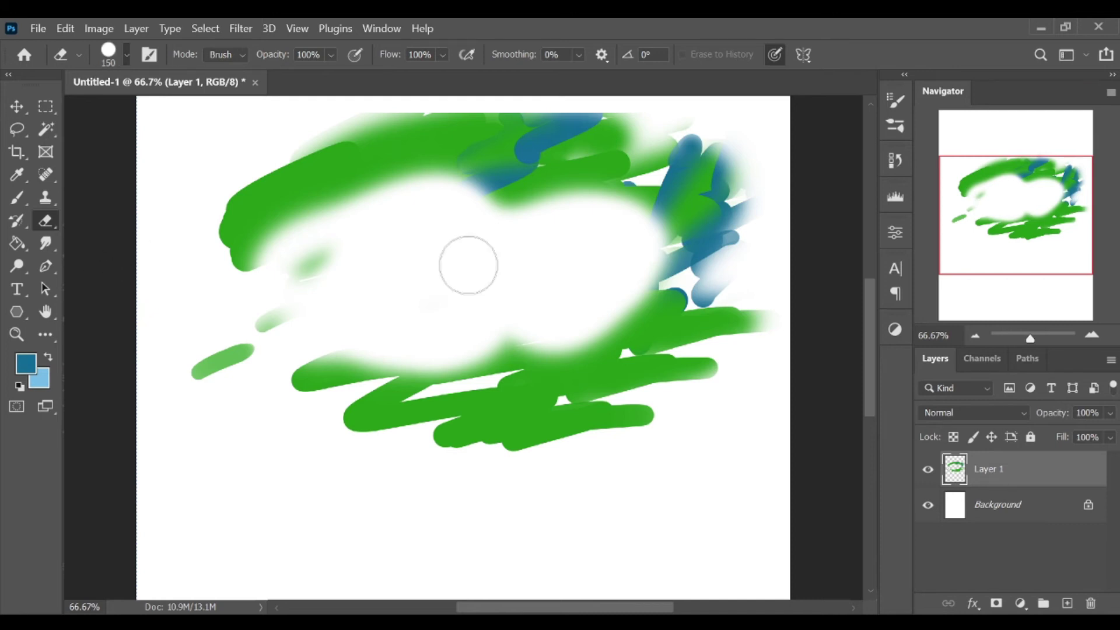
mouse_move(469, 265)
mouse_down()
mouse_move(478, 158)
mouse_move(479, 186)
mouse_move(536, 169)
mouse_up()
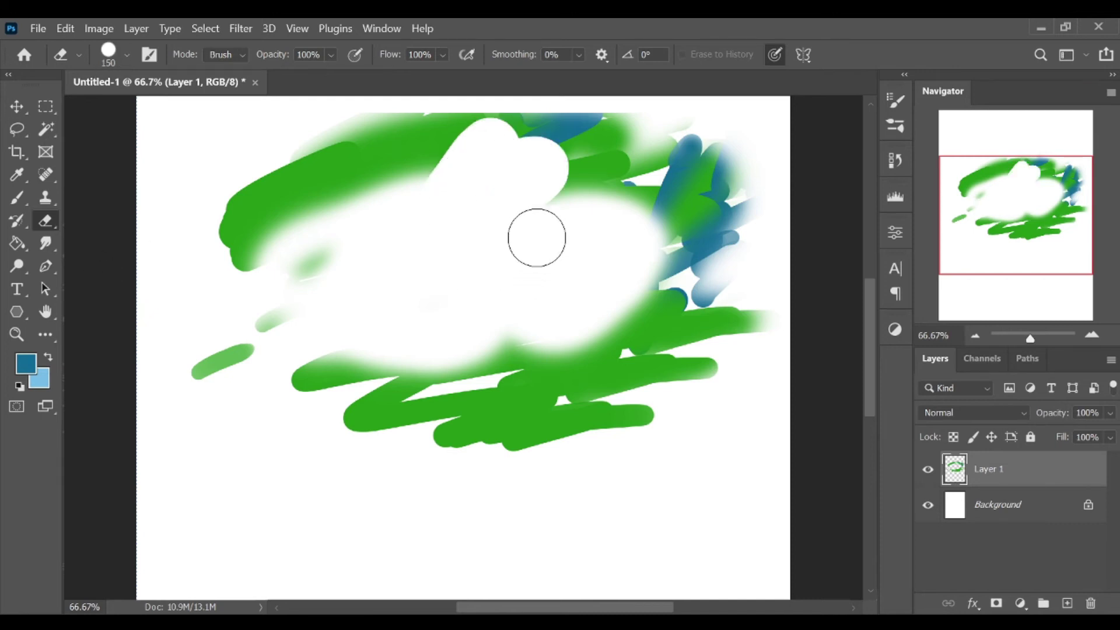
mouse_move(537, 237)
mouse_down()
mouse_move(545, 201)
mouse_move(535, 217)
mouse_move(565, 217)
mouse_move(616, 185)
mouse_move(553, 299)
mouse_move(552, 326)
mouse_move(499, 362)
mouse_move(497, 347)
mouse_move(372, 348)
mouse_move(326, 298)
mouse_move(289, 335)
mouse_move(285, 278)
mouse_move(309, 281)
mouse_move(281, 281)
mouse_move(294, 236)
mouse_move(597, 190)
mouse_move(308, 264)
mouse_move(299, 322)
mouse_move(264, 242)
mouse_up()
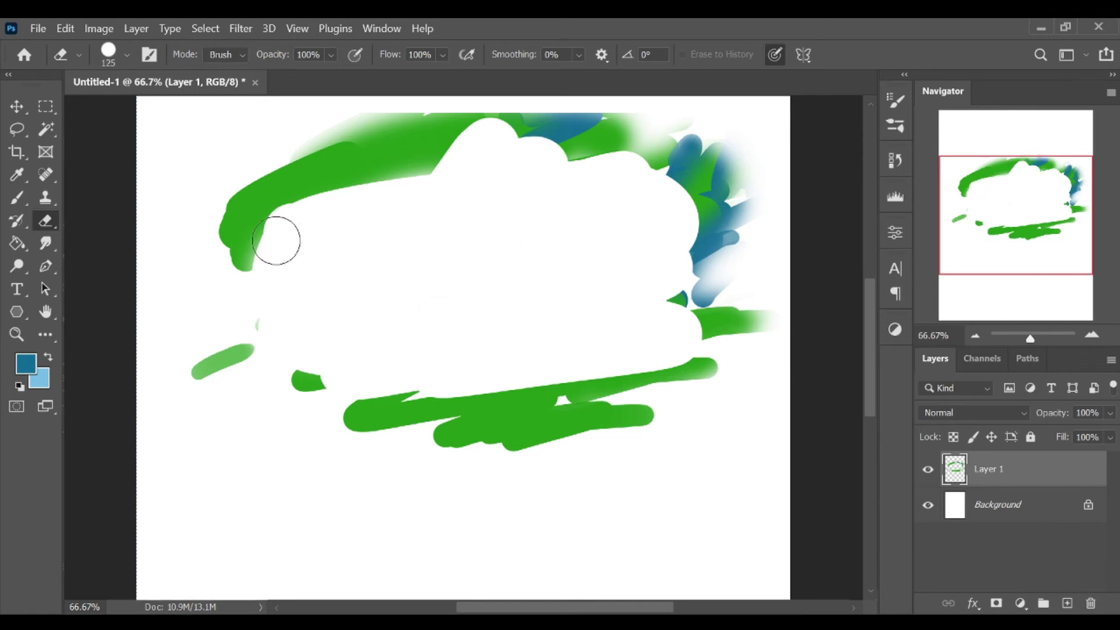
Erase the upper green band and remaining patches with eraser sizes 80 and 175
key(bracketleft)
key(bracketleft)
key(bracketleft)
key(bracketleft)
drag(303, 175, 345, 222)
key(bracketright)
key(bracketright)
key(bracketright)
key(bracketright)
key(bracketright)
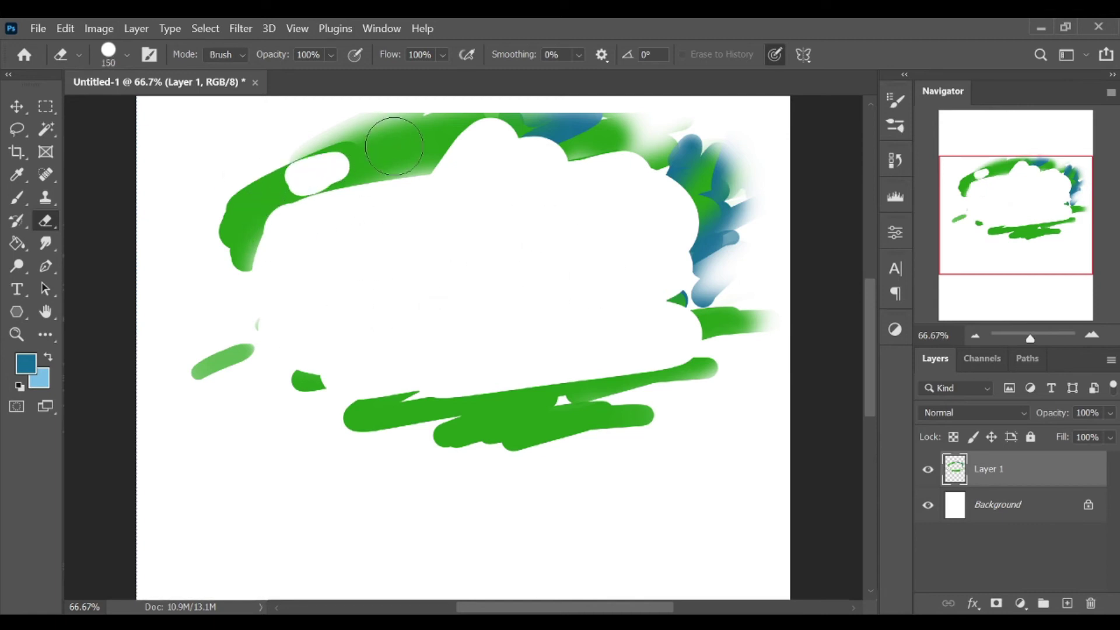
mouse_move(381, 131)
mouse_down()
mouse_move(425, 150)
mouse_move(403, 248)
mouse_move(308, 243)
mouse_move(408, 292)
mouse_move(142, 165)
mouse_move(332, 379)
mouse_up()
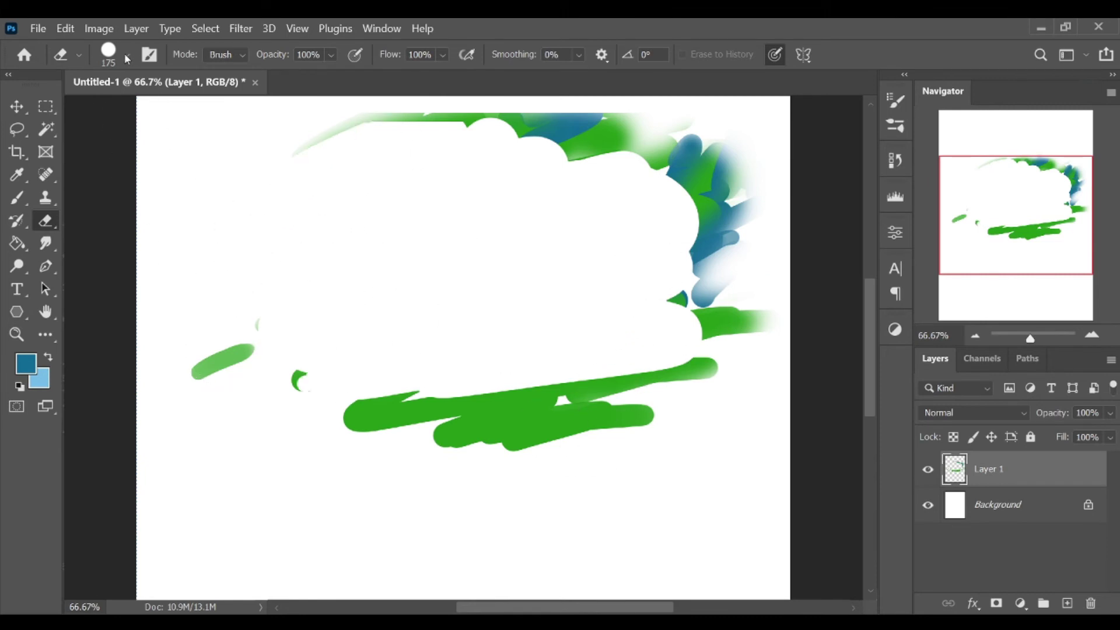
drag(695, 146, 729, 256)
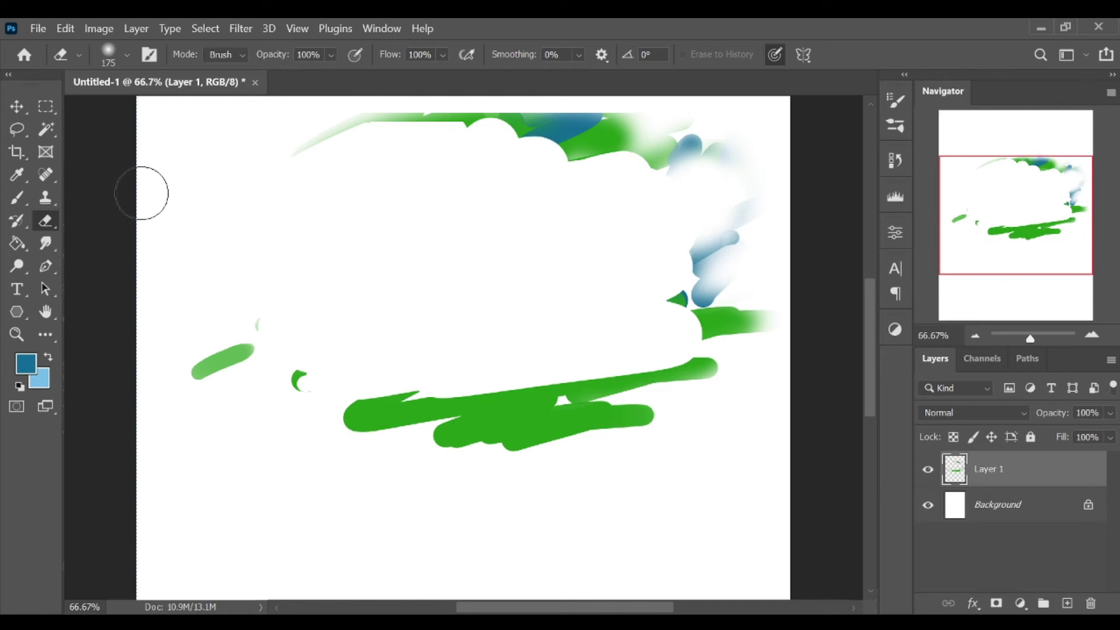
mouse_move(456, 414)
mouse_down()
mouse_move(525, 420)
mouse_move(525, 465)
mouse_move(680, 310)
mouse_move(376, 456)
mouse_move(195, 365)
mouse_move(455, 350)
mouse_move(627, 200)
mouse_move(266, 197)
mouse_up()
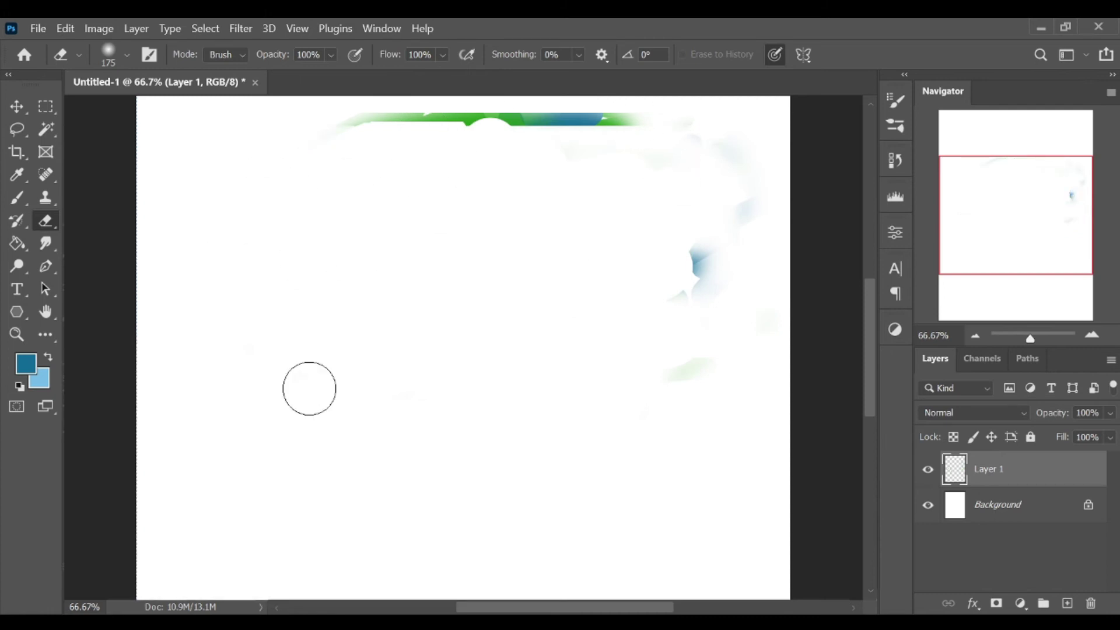
Brush a blue zigzag scribble across the canvas and fill it with a darker sampled navy
key(b)
mouse_move(251, 315)
mouse_down()
mouse_move(475, 213)
mouse_move(280, 376)
mouse_move(587, 386)
mouse_up()
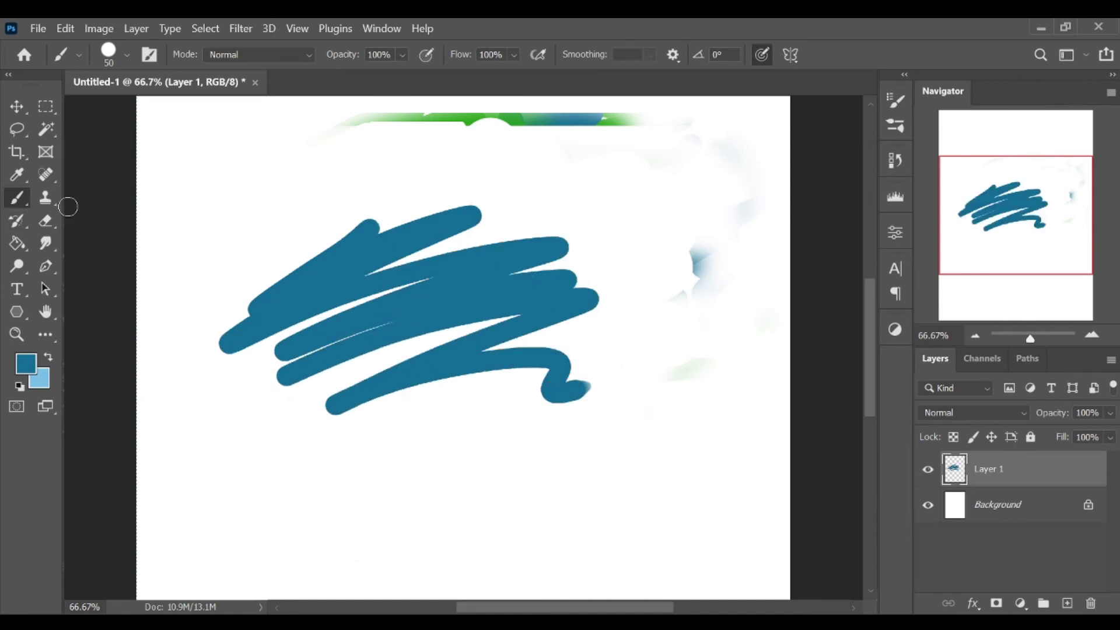
click(22, 245)
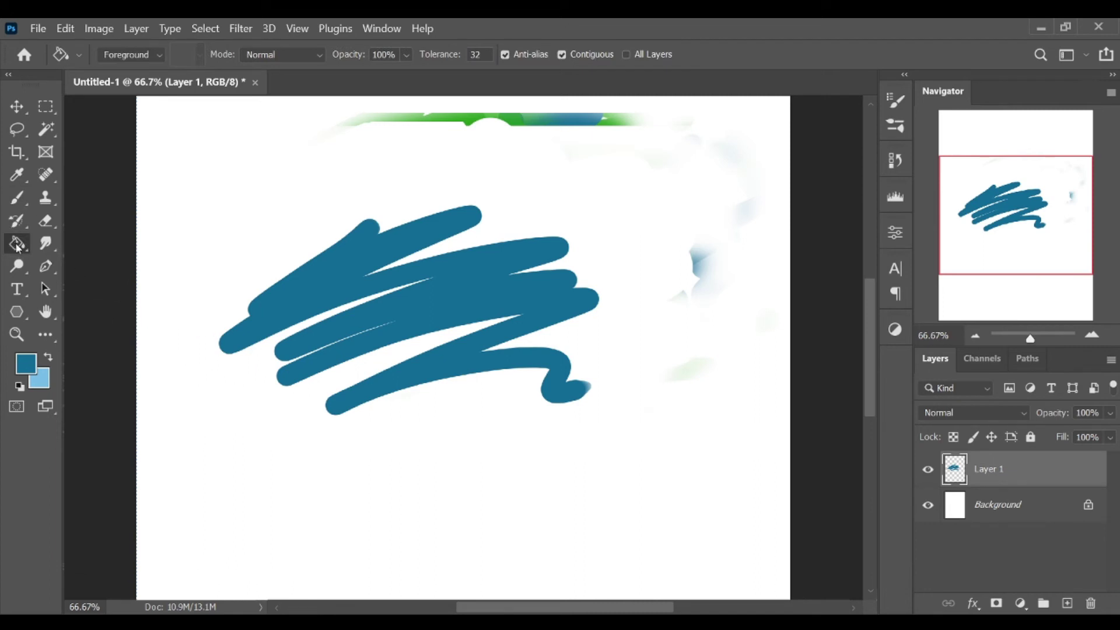
key(i)
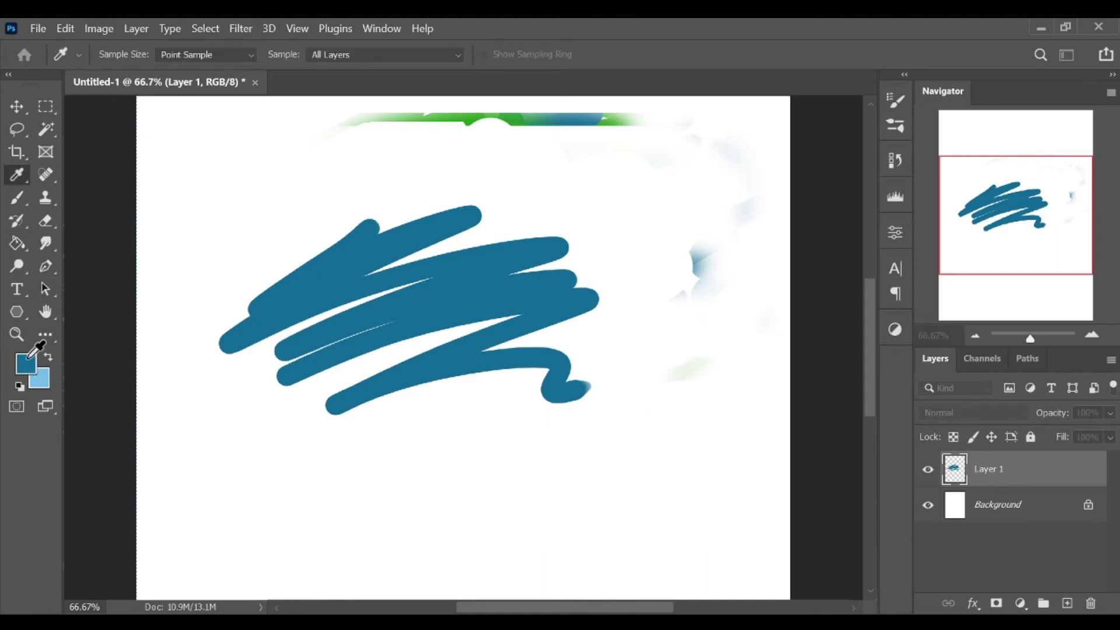
click(30, 354)
key(g)
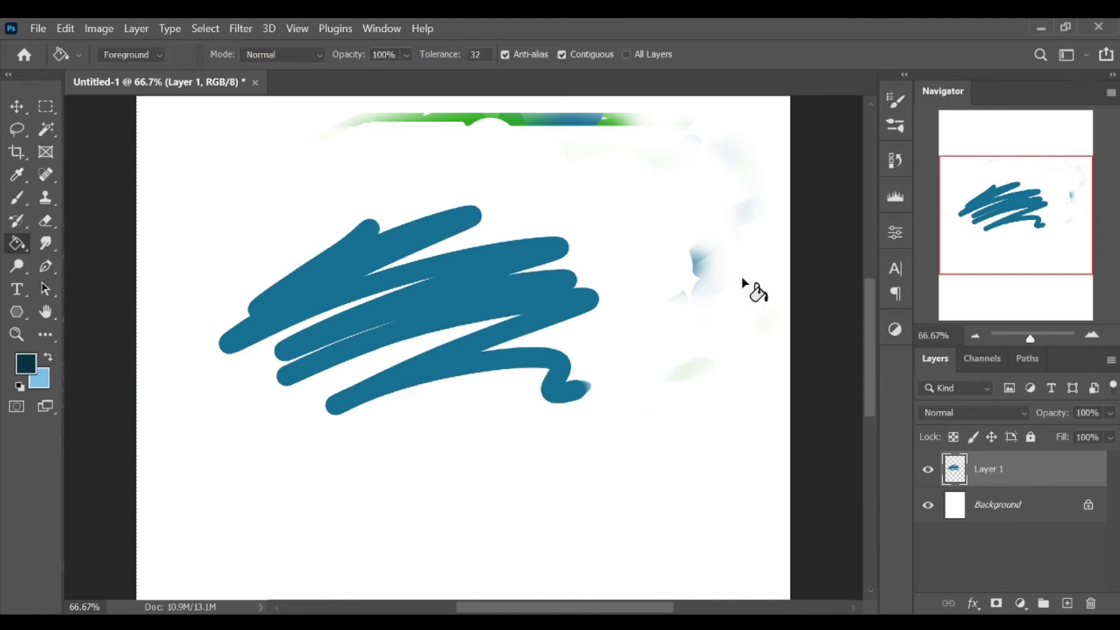
click(500, 301)
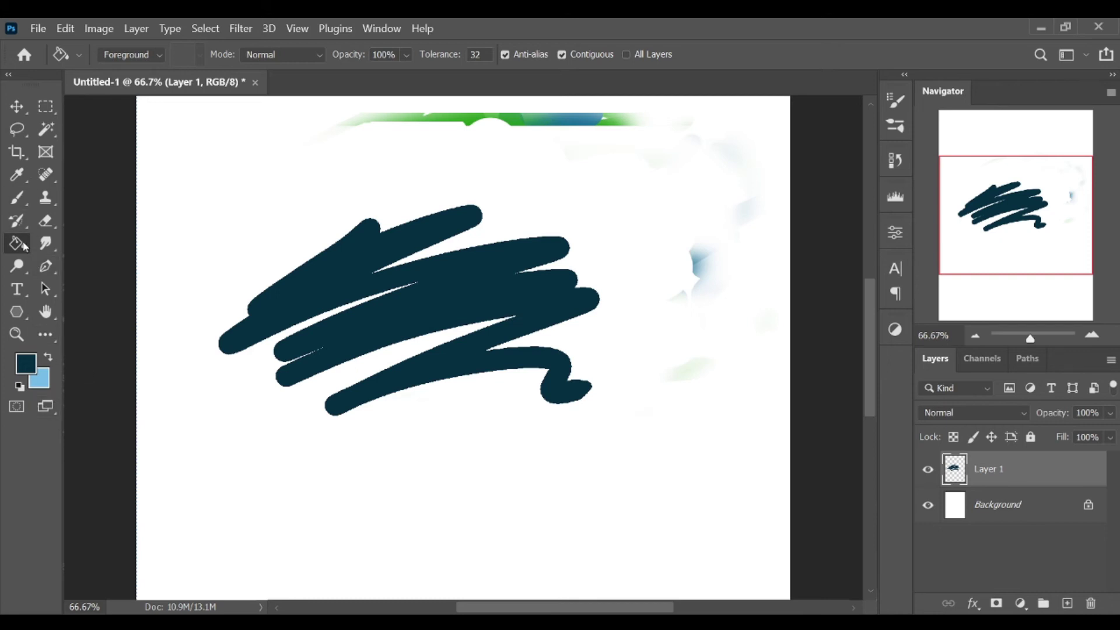
Add a new Layer 2 above Background and drag a dark-to-light blue linear gradient
key(shift+g)
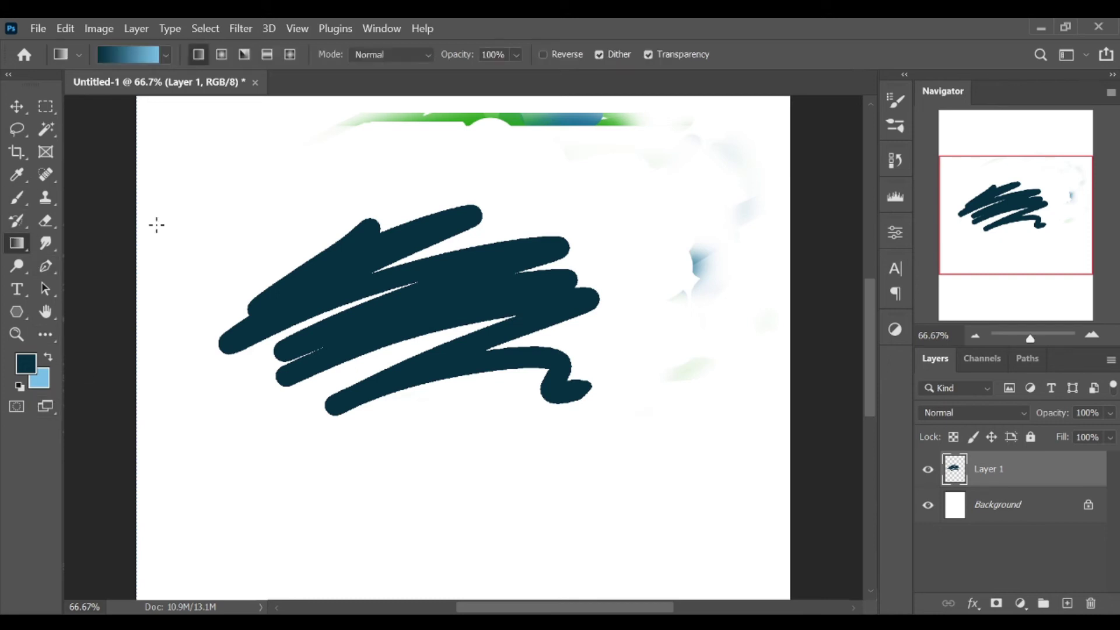
click(1044, 502)
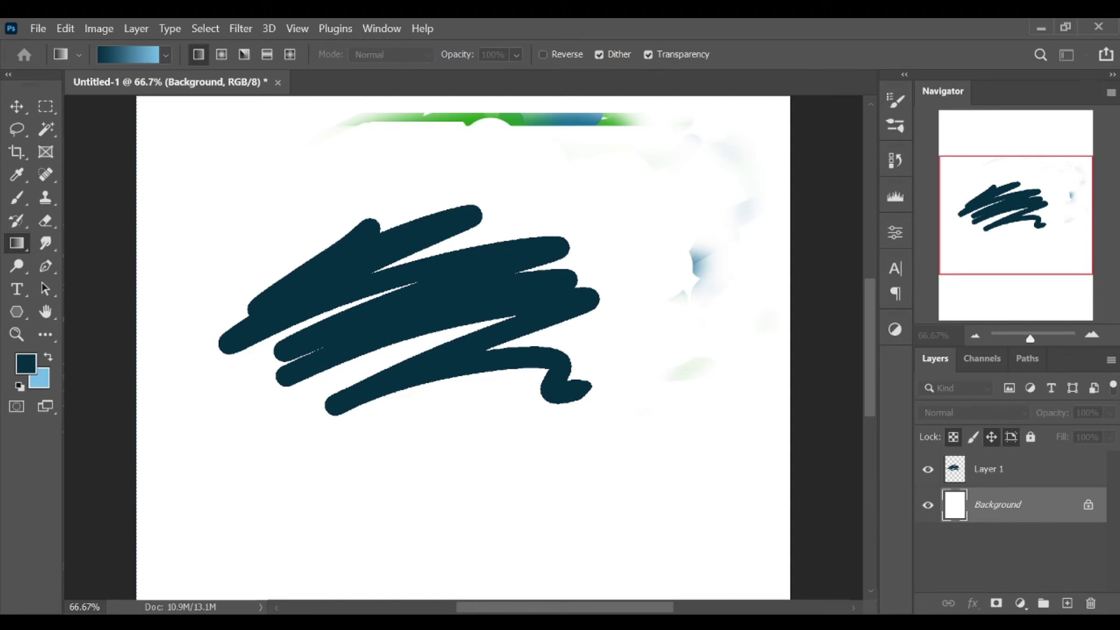
key(ctrl+shift+alt+n)
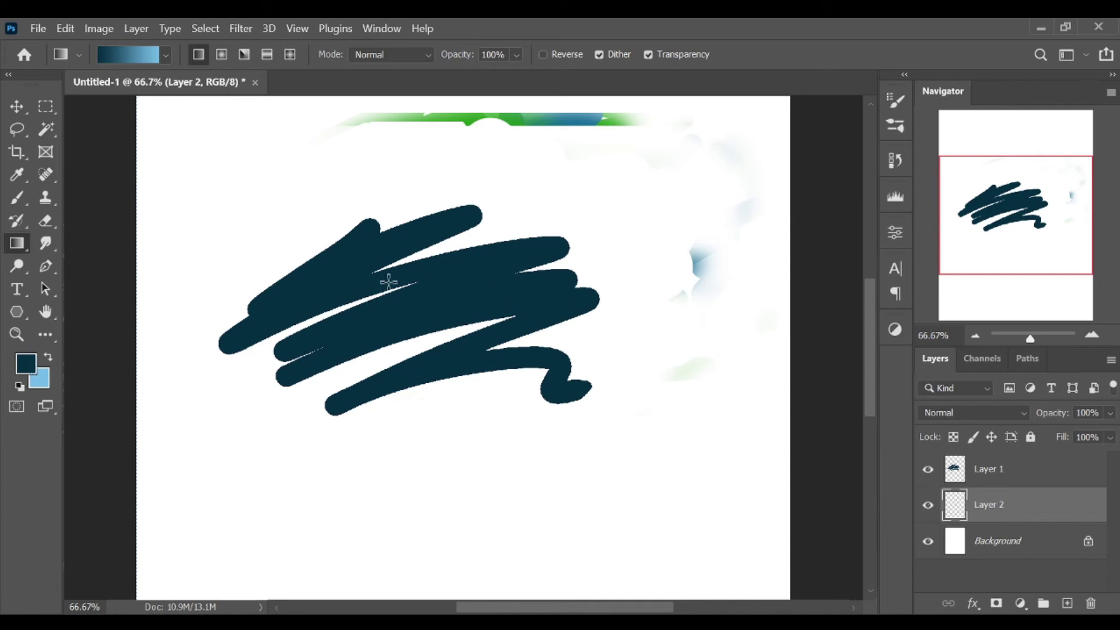
drag(449, 138, 446, 495)
key(ctrl+minus)
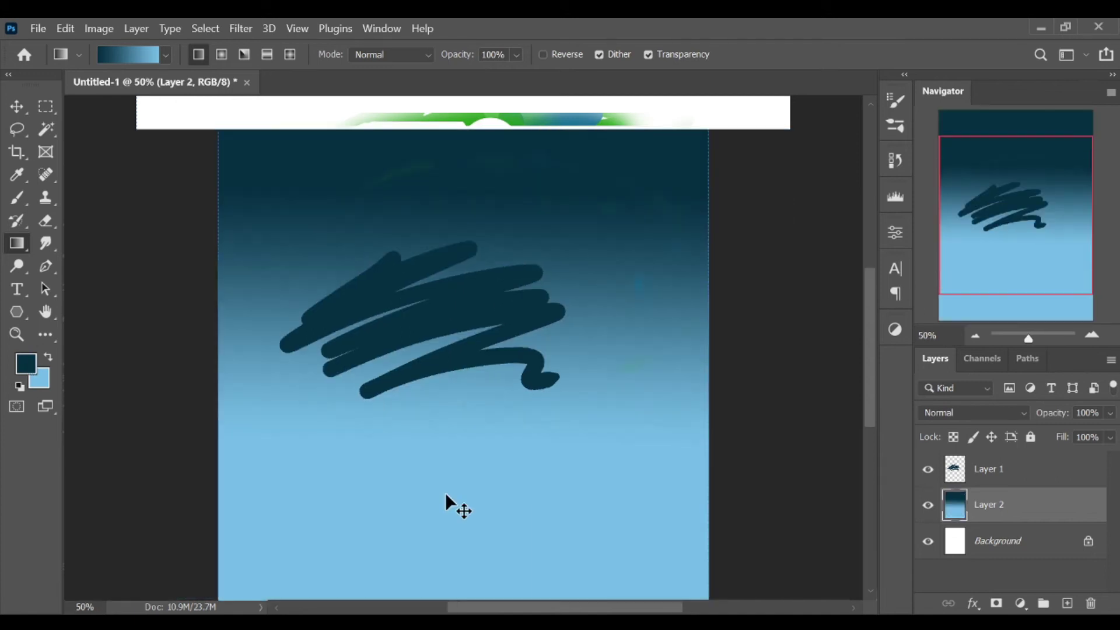
key(ctrl+minus)
key(ctrl+plus)
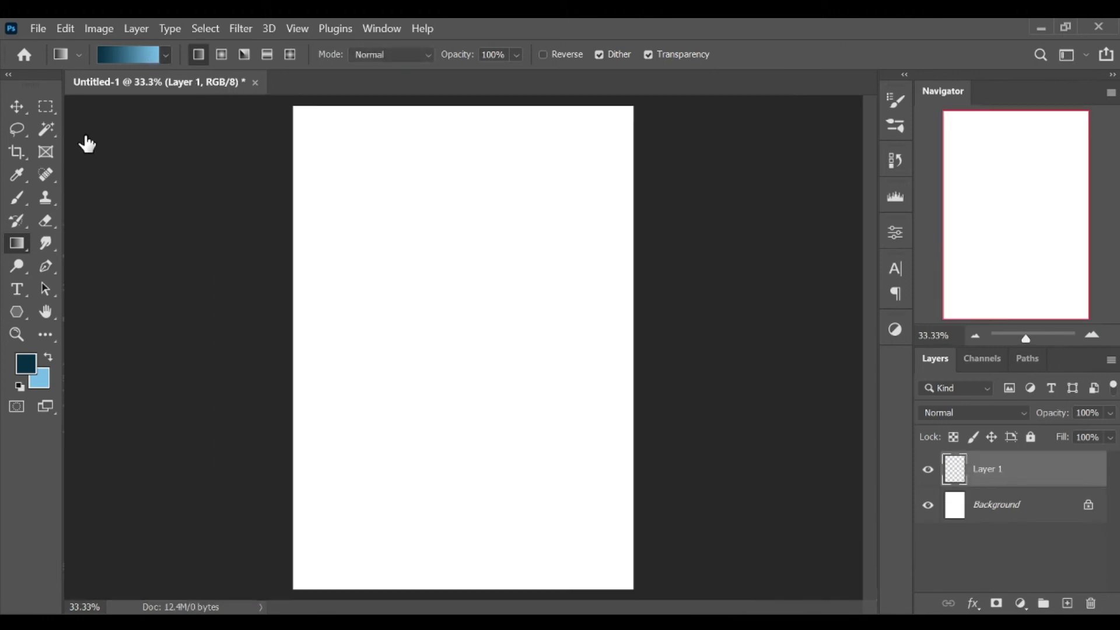
Try radial and then reflected blue gradients on the page
click(222, 56)
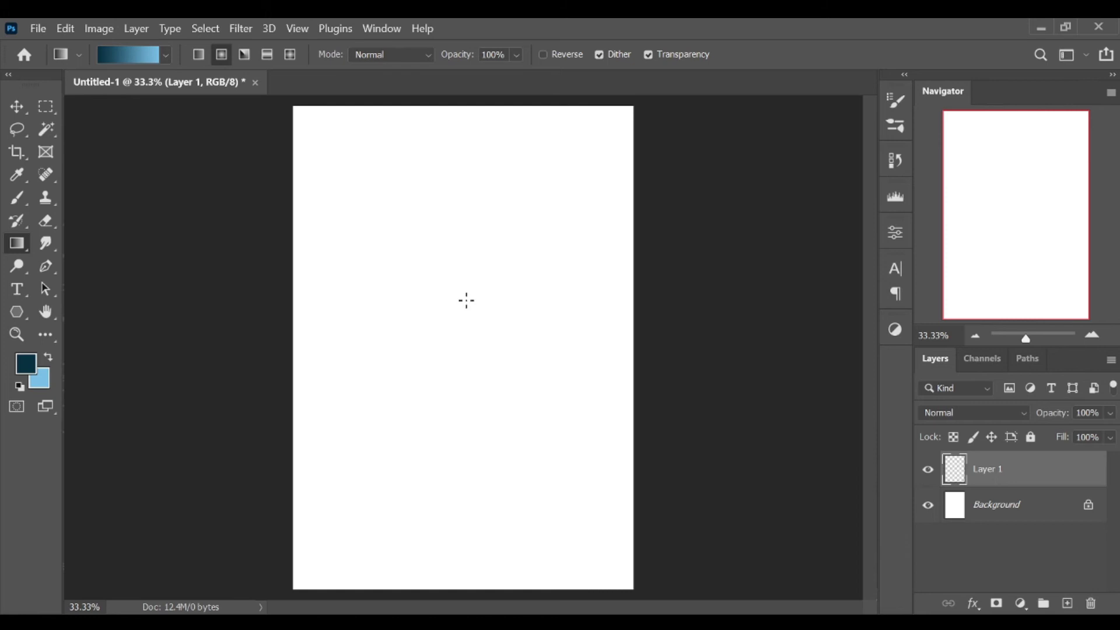
drag(450, 253, 508, 515)
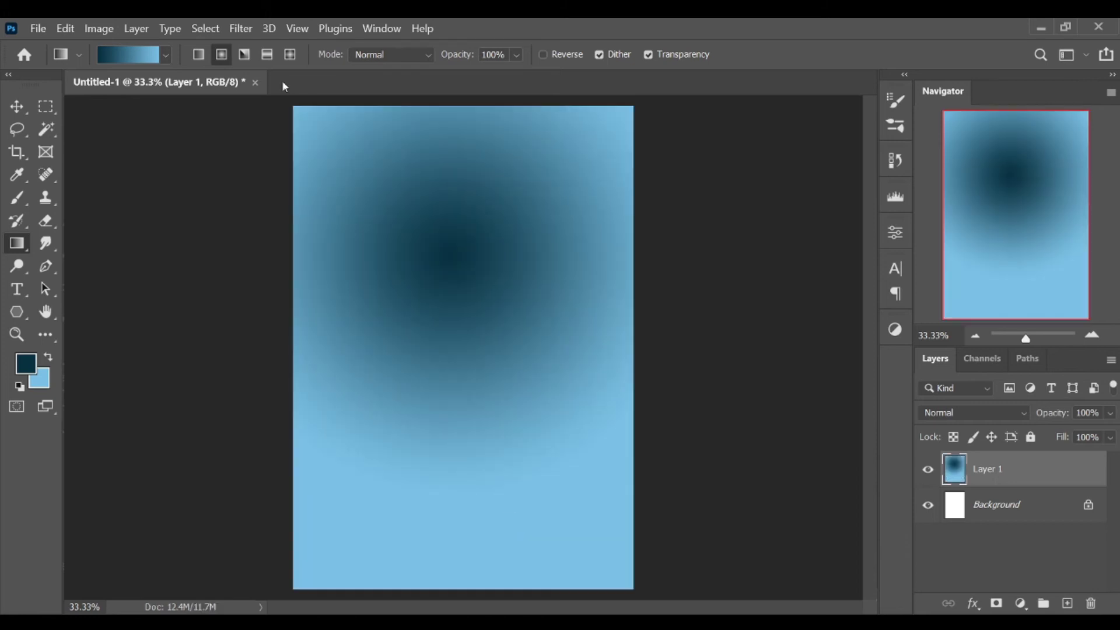
click(267, 55)
drag(459, 217, 452, 534)
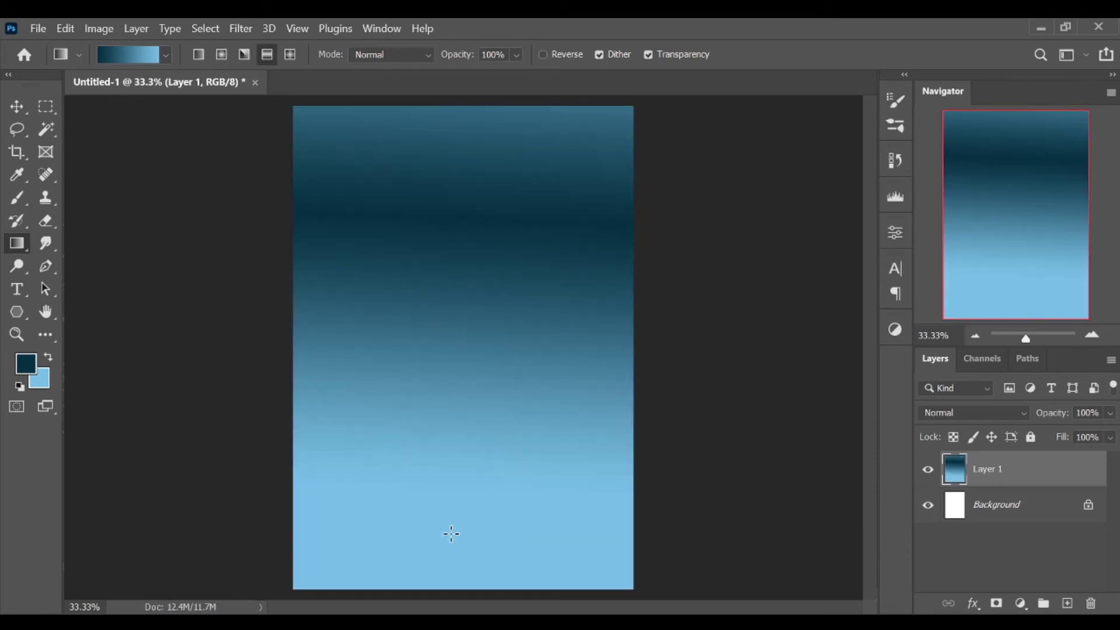
Drag several green diamond gradients, then finish with a green-to-light-blue angle gradient
key(i)
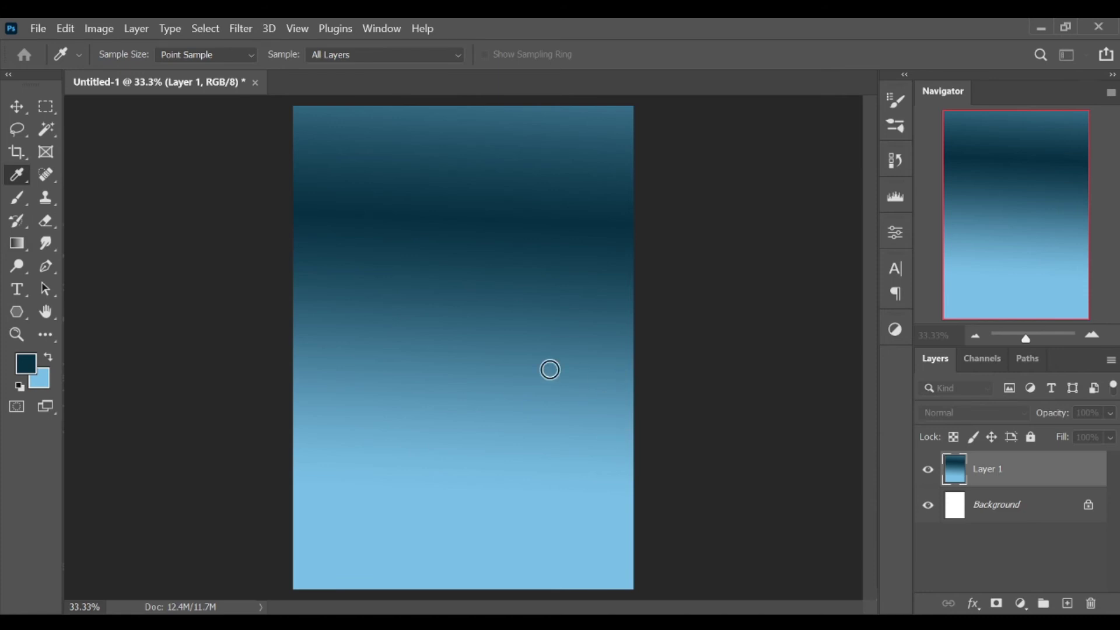
key(g)
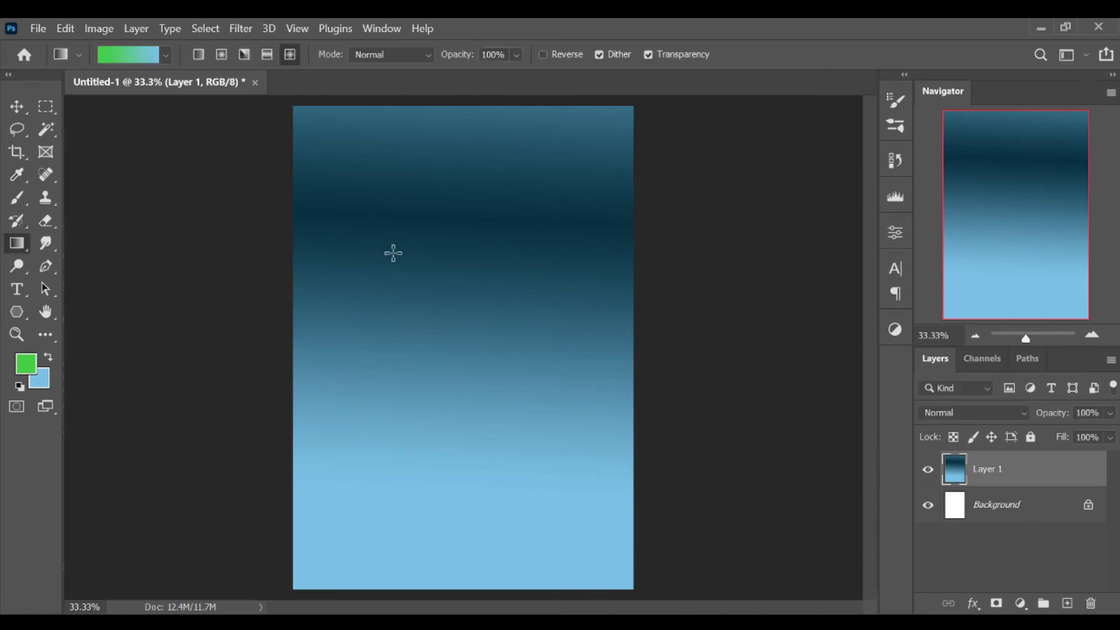
drag(393, 252, 583, 560)
drag(500, 303, 410, 554)
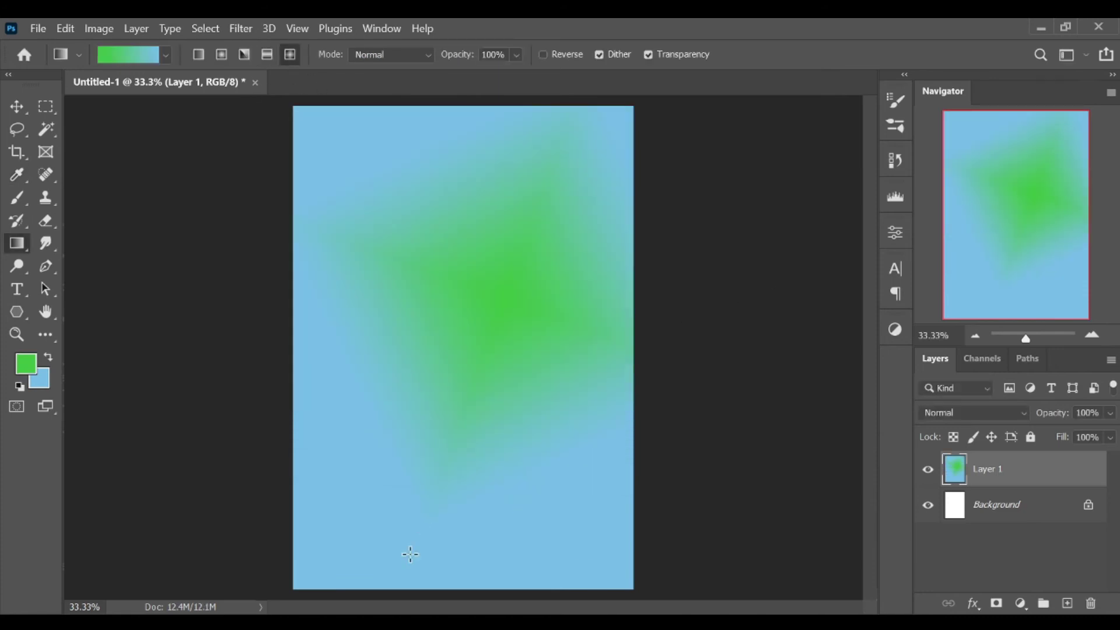
drag(422, 251, 386, 553)
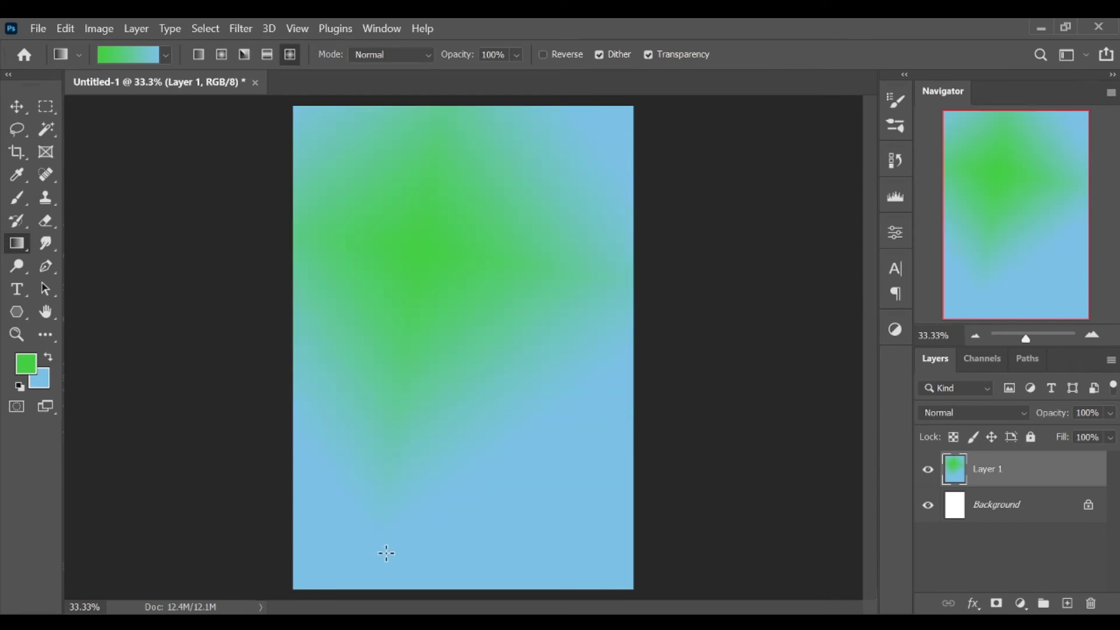
click(244, 54)
drag(461, 252, 420, 587)
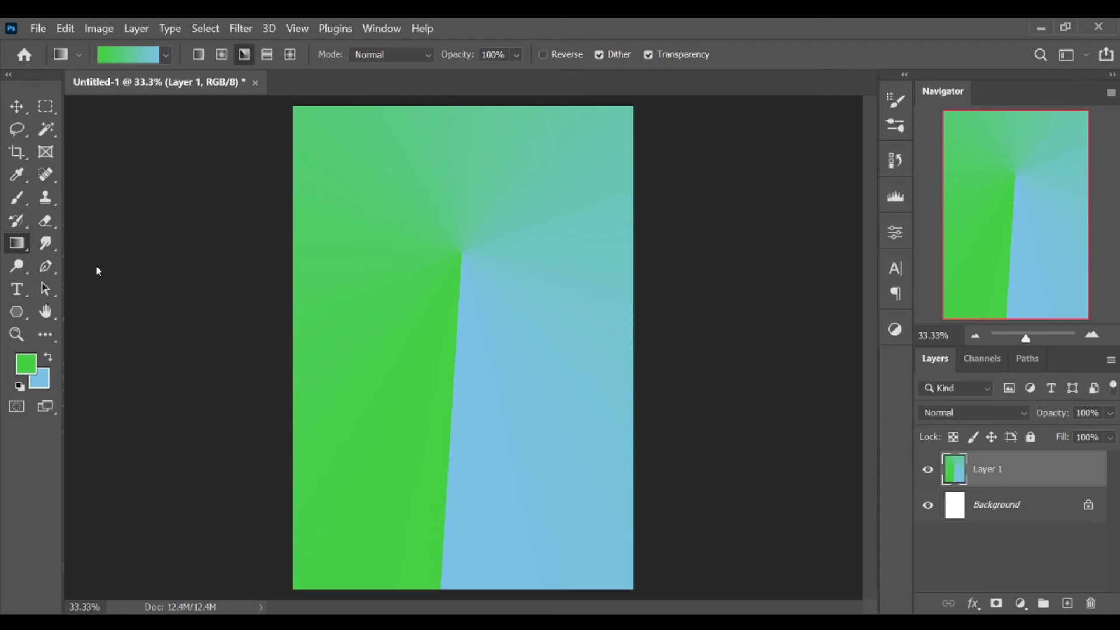
key(shift+g)
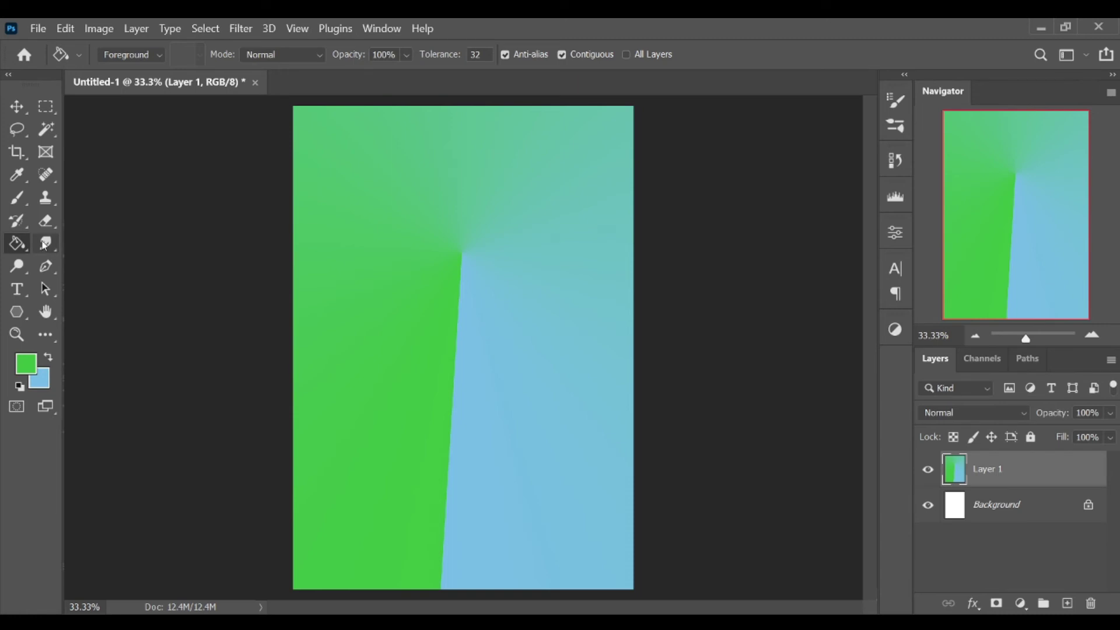
Smudge the top and middle of the green/blue boundary
click(51, 245)
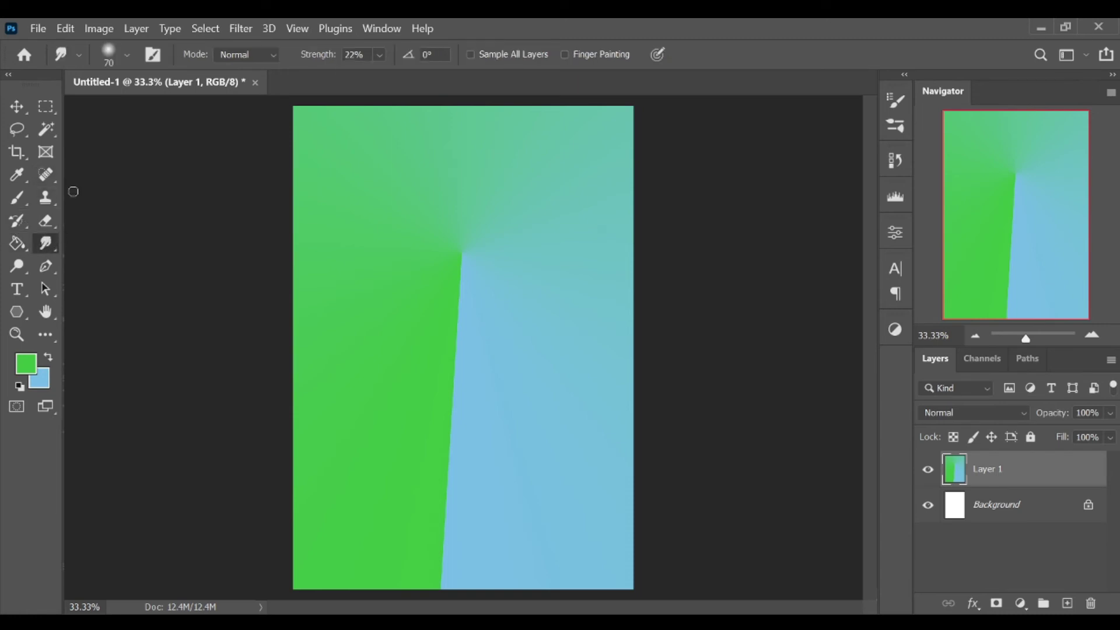
mouse_move(453, 310)
mouse_down()
mouse_move(443, 387)
mouse_move(466, 366)
mouse_move(443, 410)
mouse_move(469, 388)
mouse_move(433, 430)
mouse_move(495, 367)
mouse_move(451, 444)
mouse_move(495, 402)
mouse_move(439, 455)
mouse_up()
mouse_move(467, 265)
mouse_down()
mouse_move(475, 251)
mouse_move(470, 426)
mouse_up()
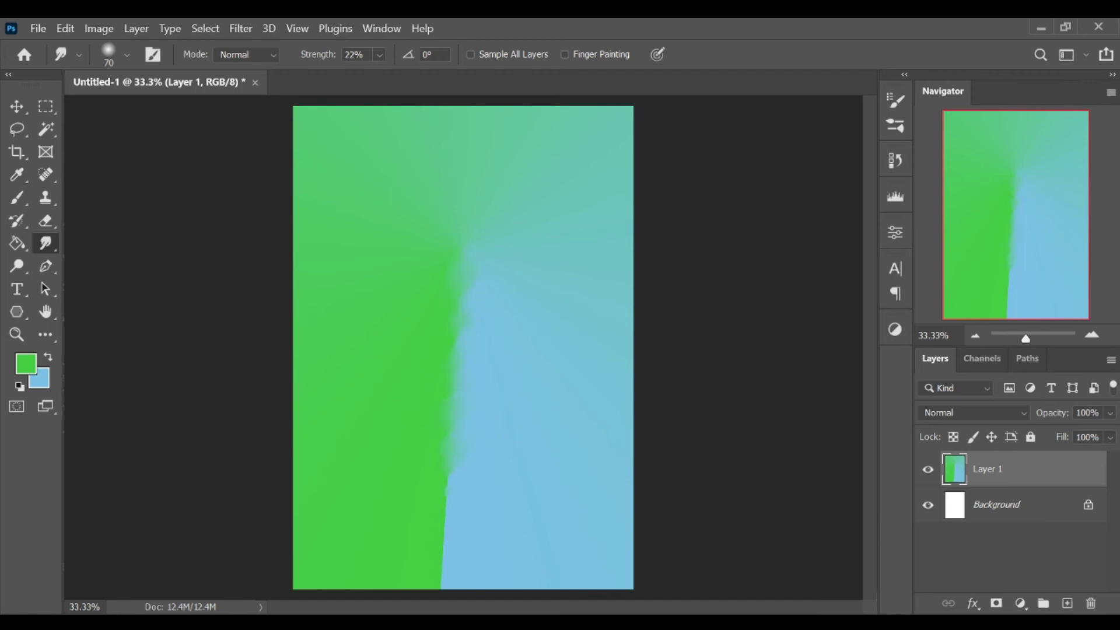
drag(429, 506, 455, 446)
Smudge the boundary down to the canvas bottom, briefly trying the Brush and Blur tools
click(20, 198)
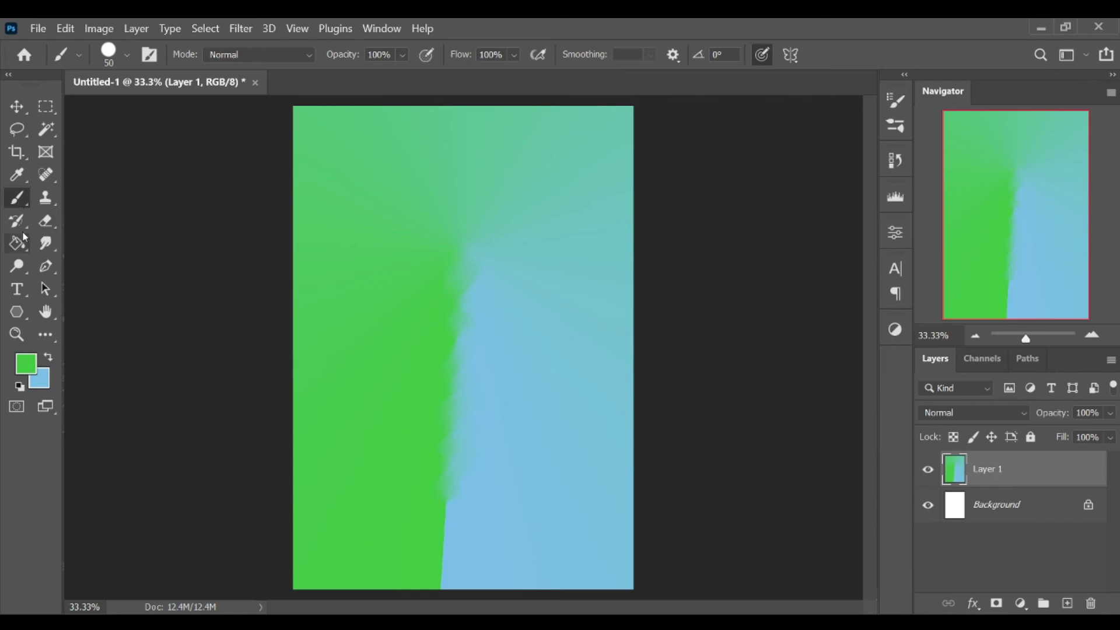
click(46, 243)
drag(449, 426, 439, 598)
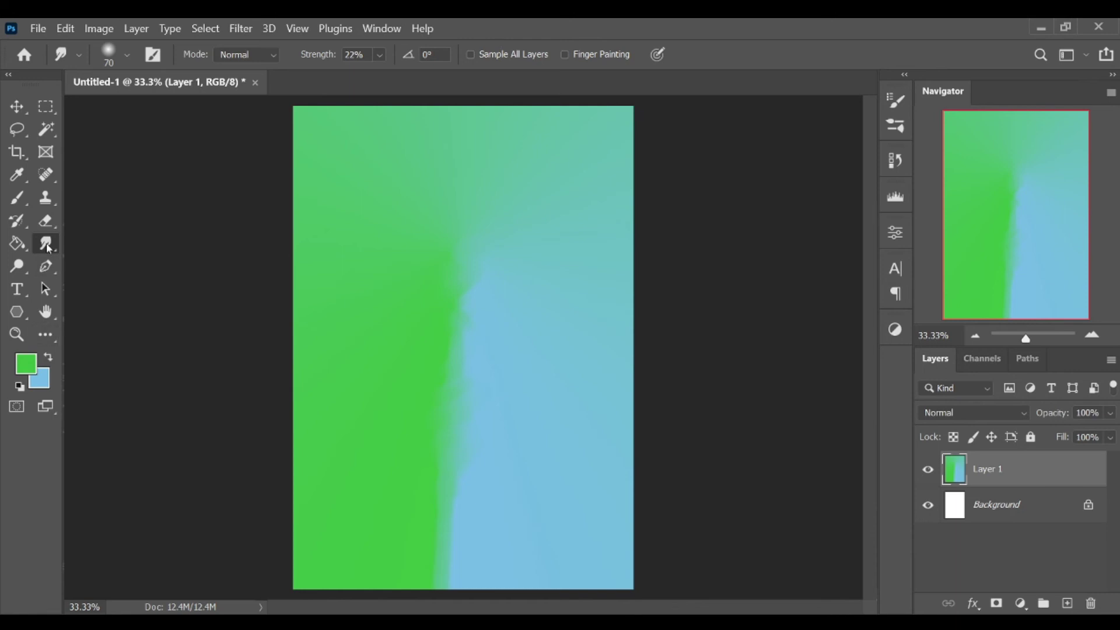
key(r)
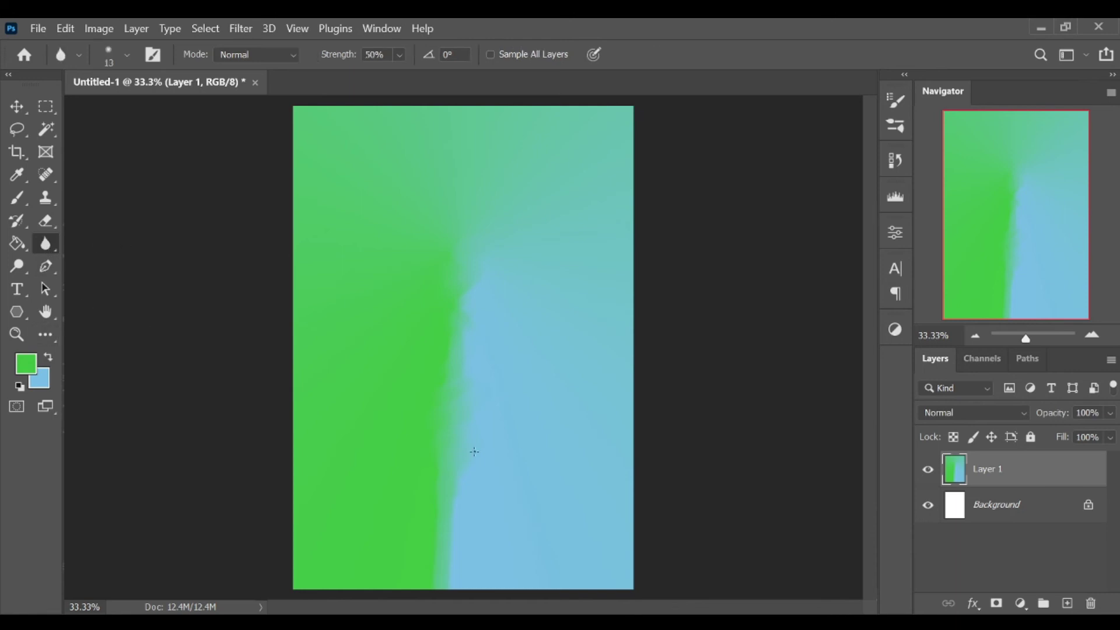
key(bracketright)
key(bracketright)
key(bracketright)
key(bracketright)
key(bracketright)
key(bracketright)
key(shift+r)
key(shift+r)
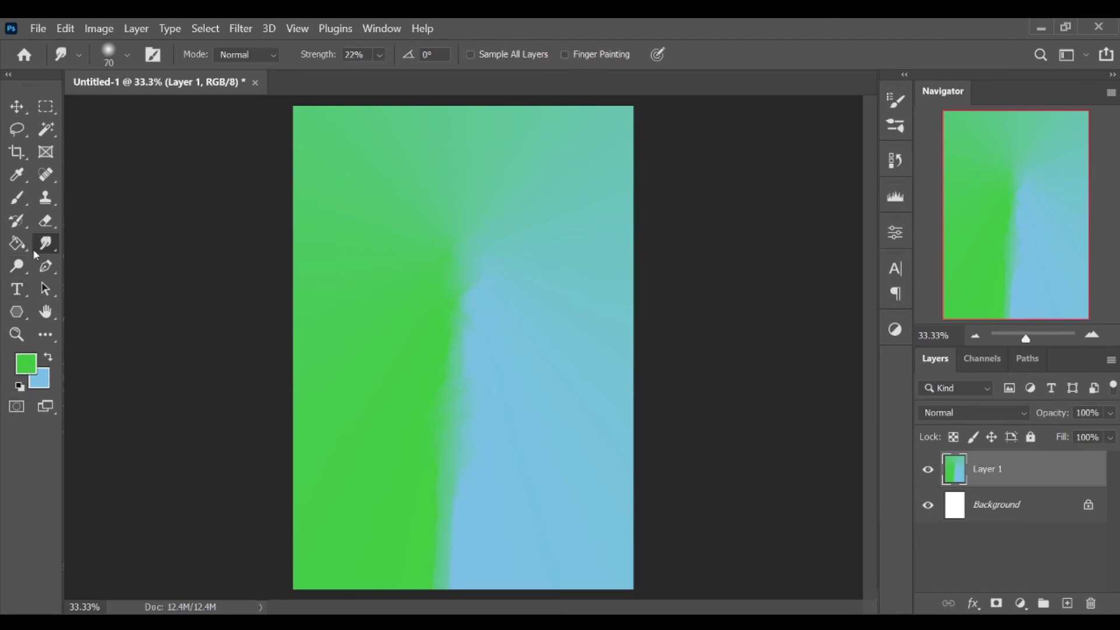
Dodge the middle and lower green-blue edge with an enlarged brush
click(18, 271)
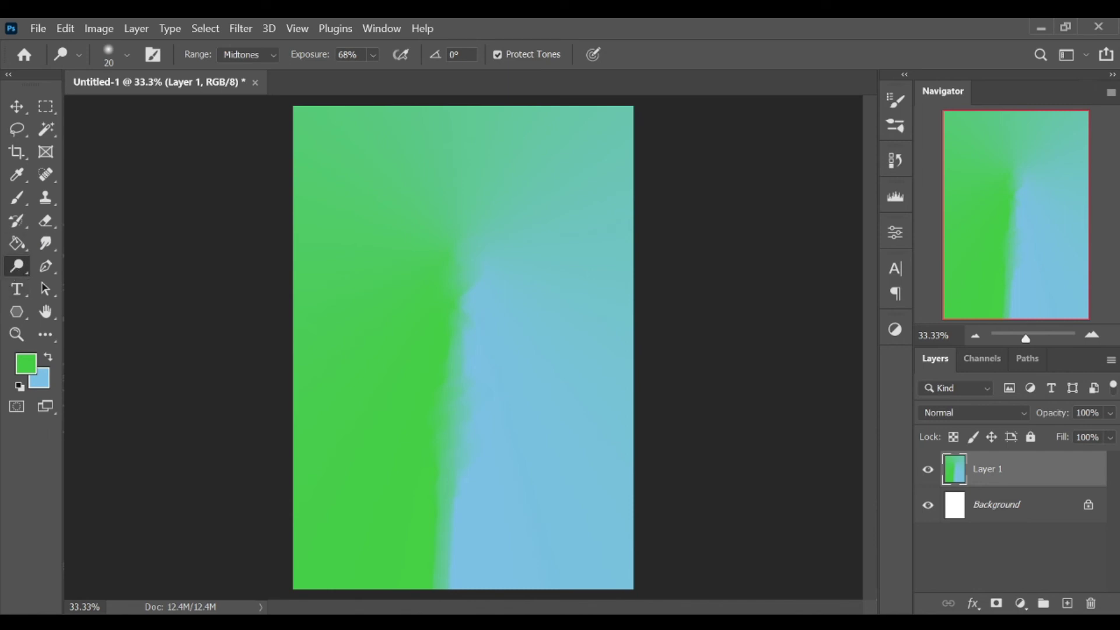
key(bracketright)
key(bracketright)
key(bracketright)
key(bracketright)
key(bracketright)
key(bracketright)
key(bracketright)
key(bracketright)
mouse_move(460, 328)
mouse_down()
mouse_move(476, 352)
mouse_move(445, 326)
mouse_move(467, 347)
mouse_move(458, 378)
mouse_move(472, 378)
mouse_move(470, 369)
mouse_move(455, 383)
mouse_move(441, 454)
mouse_move(466, 372)
mouse_move(496, 343)
mouse_move(449, 361)
mouse_move(476, 326)
mouse_move(438, 344)
mouse_move(481, 307)
mouse_up()
mouse_move(460, 343)
mouse_down()
mouse_move(434, 358)
mouse_move(477, 361)
mouse_move(437, 401)
mouse_move(463, 406)
mouse_move(456, 441)
mouse_move(475, 445)
mouse_move(453, 511)
mouse_move(441, 434)
mouse_move(443, 448)
mouse_move(452, 384)
mouse_move(415, 432)
mouse_move(466, 368)
mouse_move(416, 377)
mouse_move(464, 345)
mouse_move(398, 347)
mouse_move(493, 330)
mouse_move(418, 335)
mouse_move(459, 318)
mouse_move(446, 326)
mouse_move(448, 316)
mouse_move(386, 344)
mouse_move(456, 296)
mouse_move(421, 331)
mouse_move(435, 305)
mouse_move(480, 314)
mouse_move(455, 341)
mouse_move(470, 332)
mouse_move(436, 416)
mouse_move(482, 414)
mouse_move(464, 471)
mouse_move(463, 384)
mouse_move(495, 333)
mouse_move(446, 343)
mouse_move(475, 292)
mouse_move(421, 318)
mouse_move(471, 290)
mouse_move(439, 300)
mouse_move(478, 337)
mouse_move(449, 380)
mouse_move(472, 302)
mouse_move(452, 345)
mouse_move(470, 407)
mouse_move(494, 379)
mouse_up()
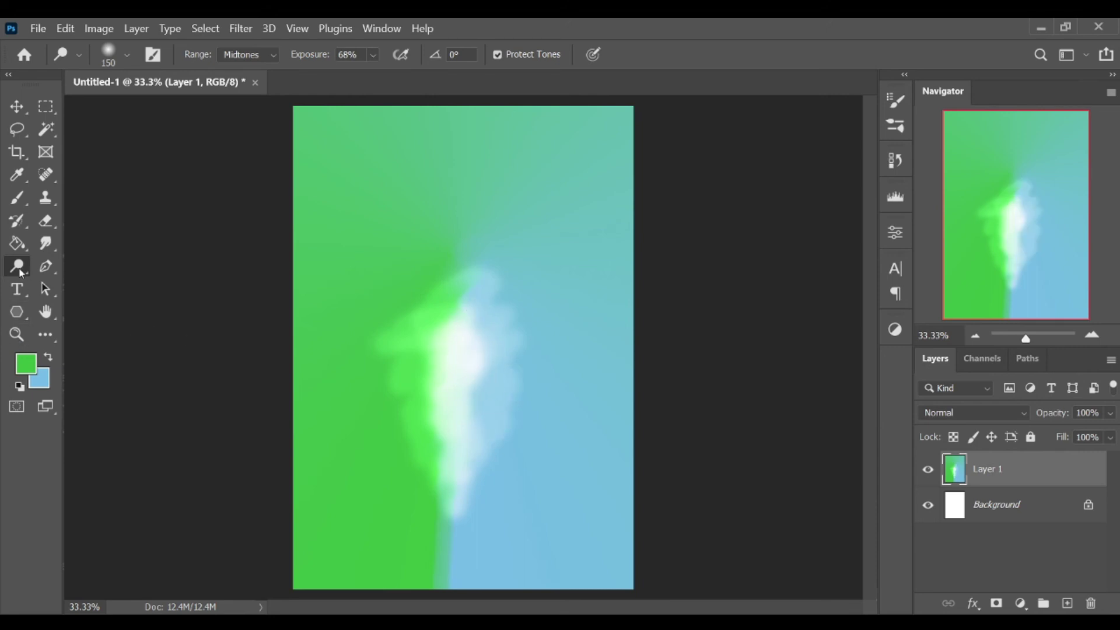
Burn a dark patch above the lightened edge at 19% exposure
key(shift+o)
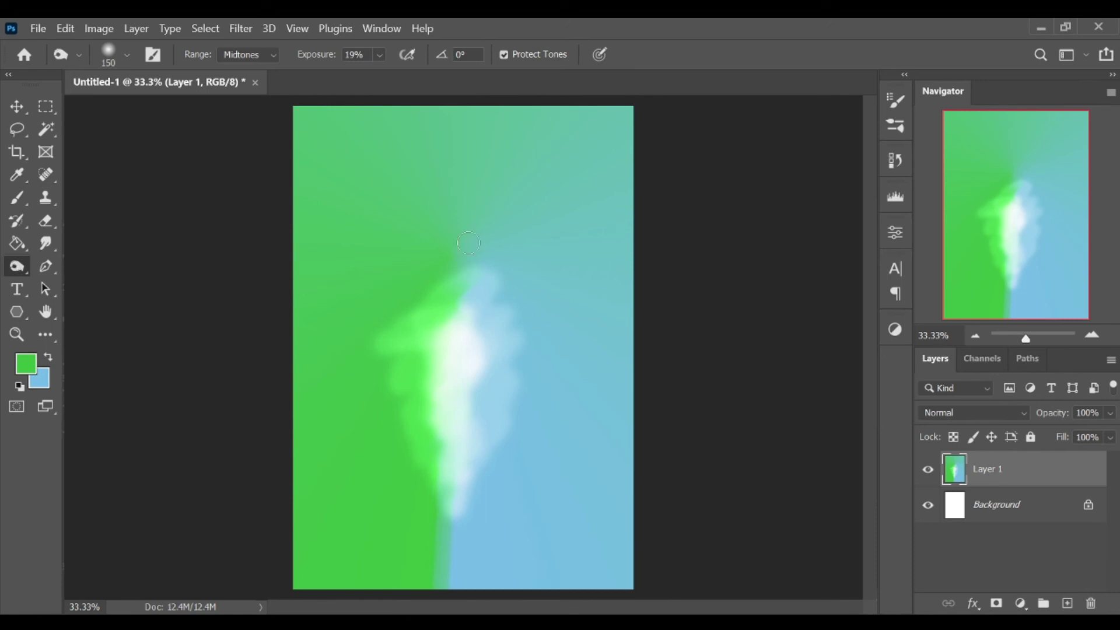
mouse_move(469, 243)
mouse_down()
mouse_move(450, 279)
mouse_move(476, 247)
mouse_move(436, 255)
mouse_move(447, 279)
mouse_move(488, 252)
mouse_move(424, 279)
mouse_move(492, 251)
mouse_move(422, 292)
mouse_move(471, 244)
mouse_move(430, 272)
mouse_move(483, 235)
mouse_move(434, 262)
mouse_move(484, 201)
mouse_up()
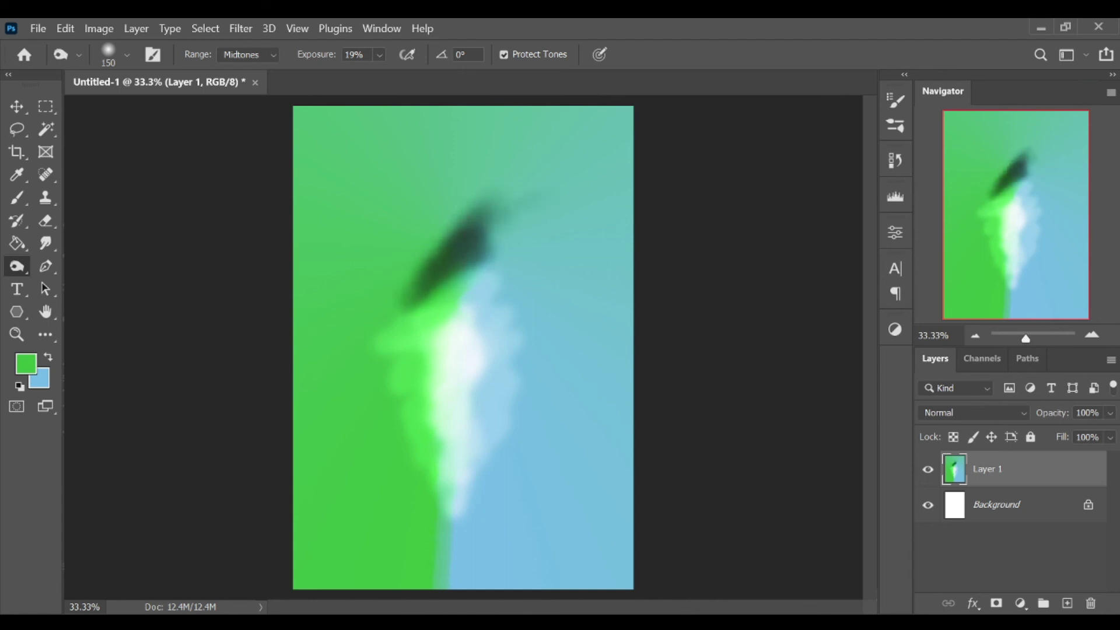
click(45, 266)
key(Escape)
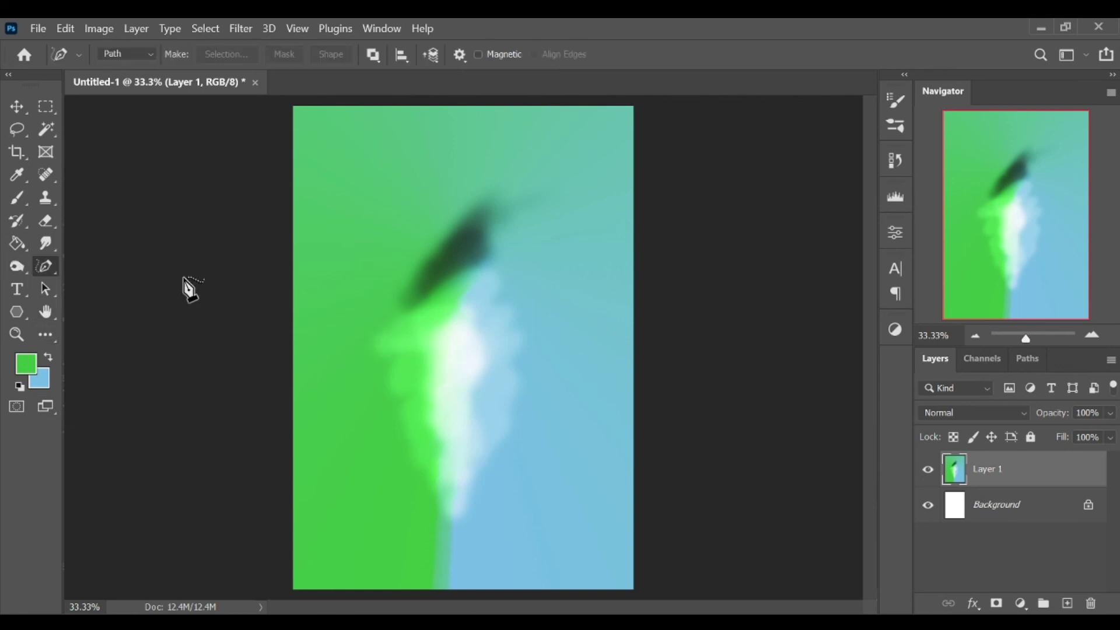
click(18, 289)
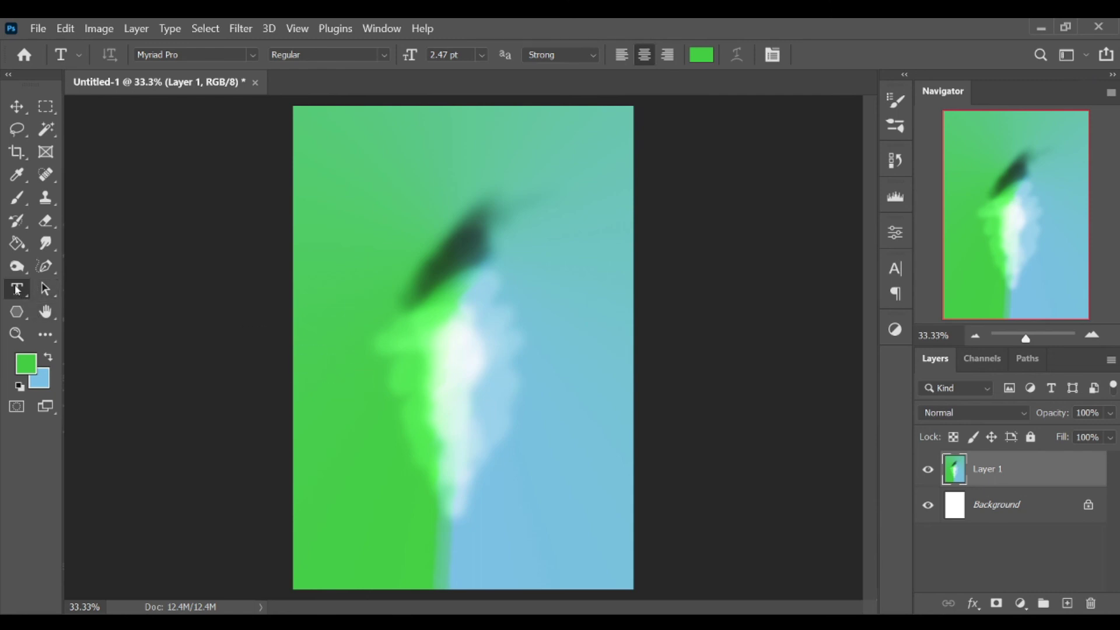
click(392, 236)
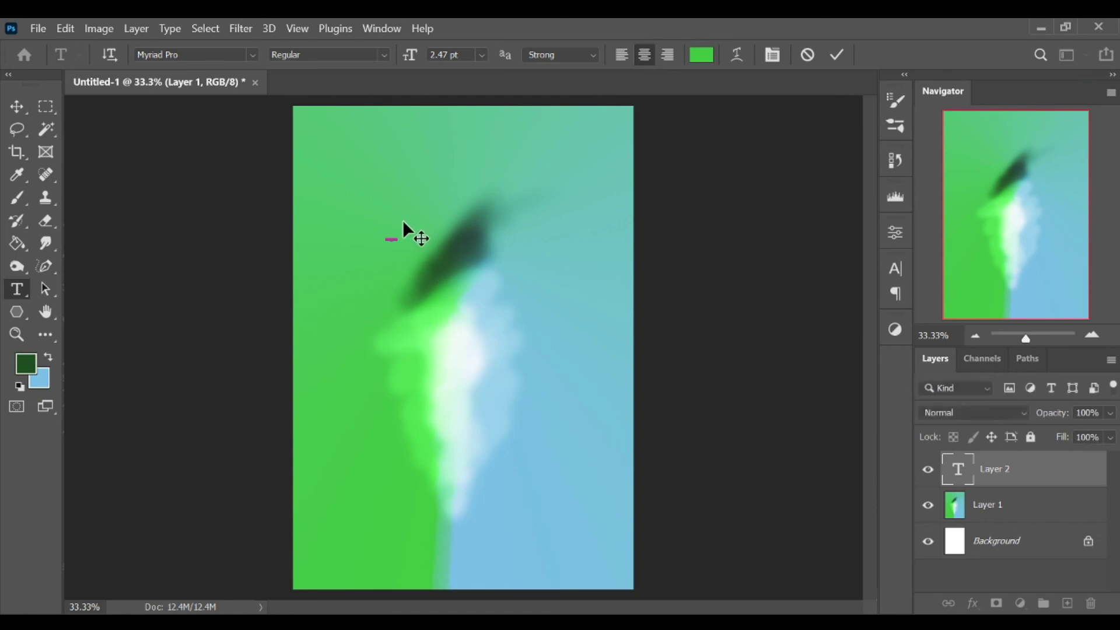
click(391, 236)
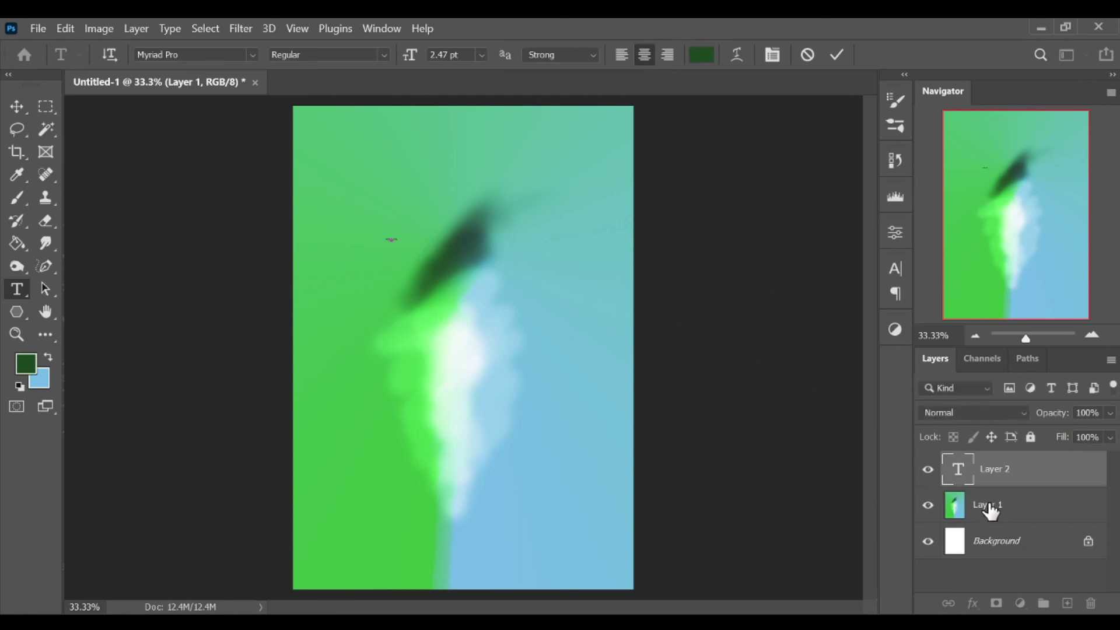
click(994, 481)
key(ctrl+t)
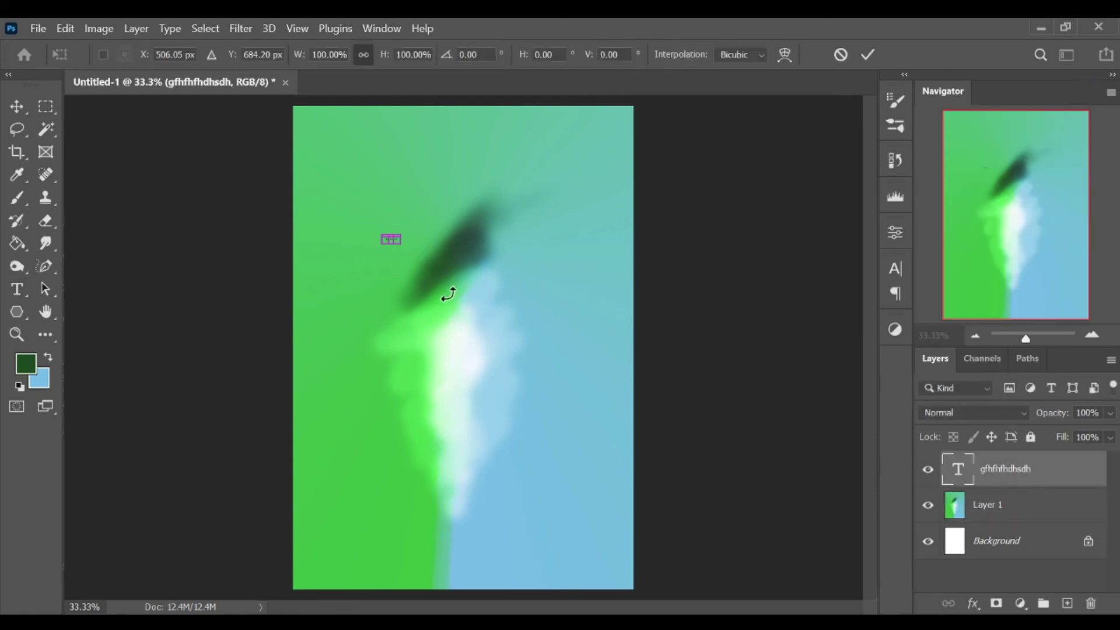
drag(398, 245, 544, 358)
key(Return)
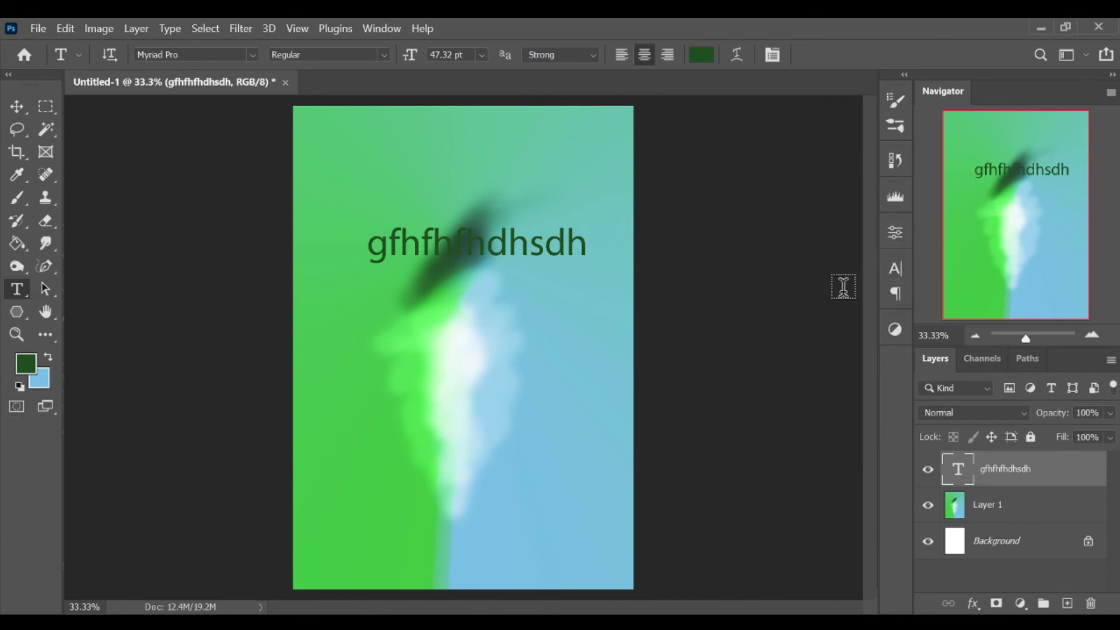
click(897, 271)
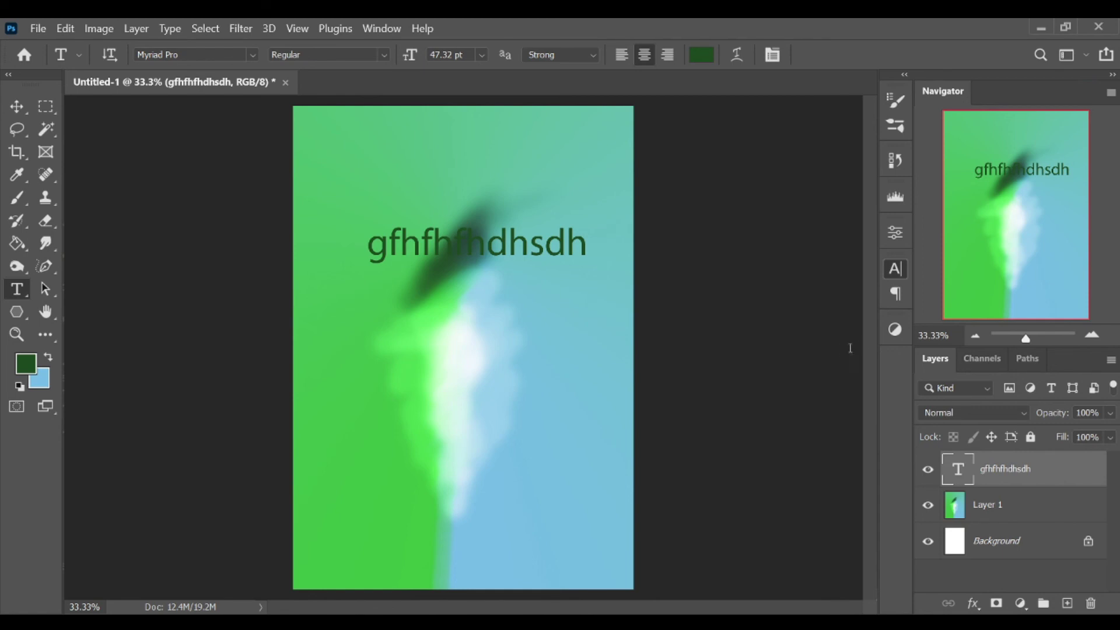
drag(584, 244, 297, 252)
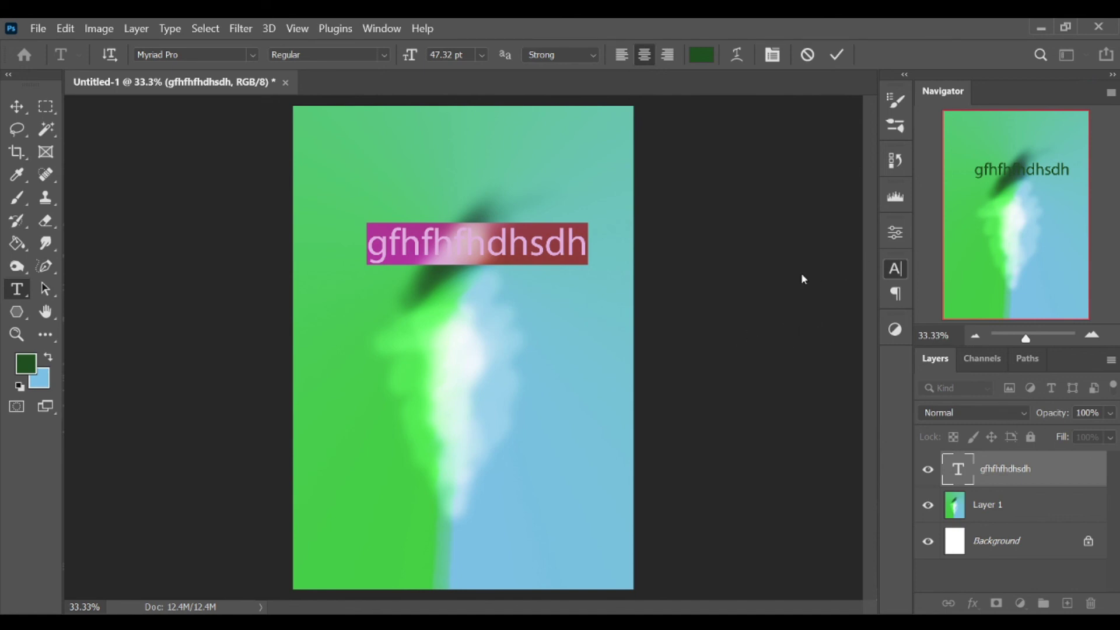
click(591, 241)
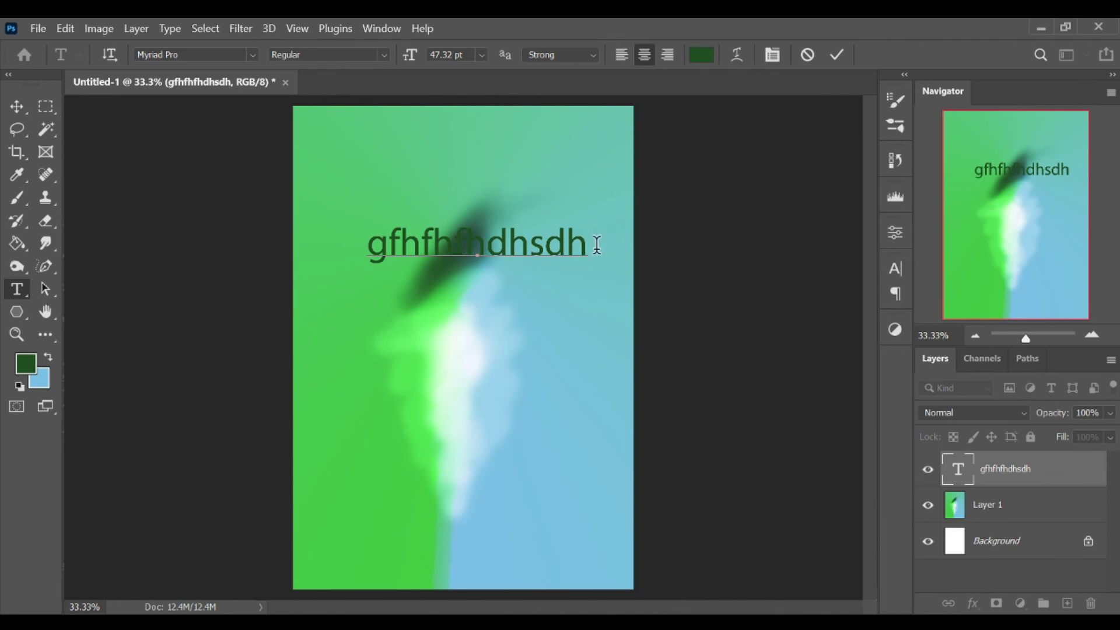
drag(591, 241, 246, 286)
key(BackSpace)
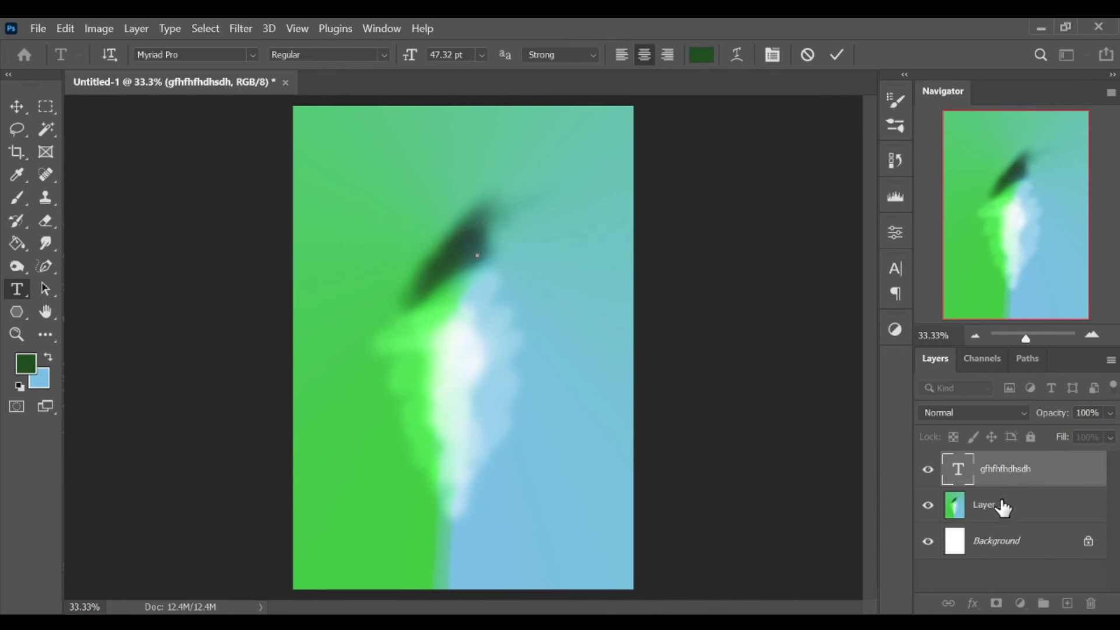
click(1002, 504)
click(1035, 479)
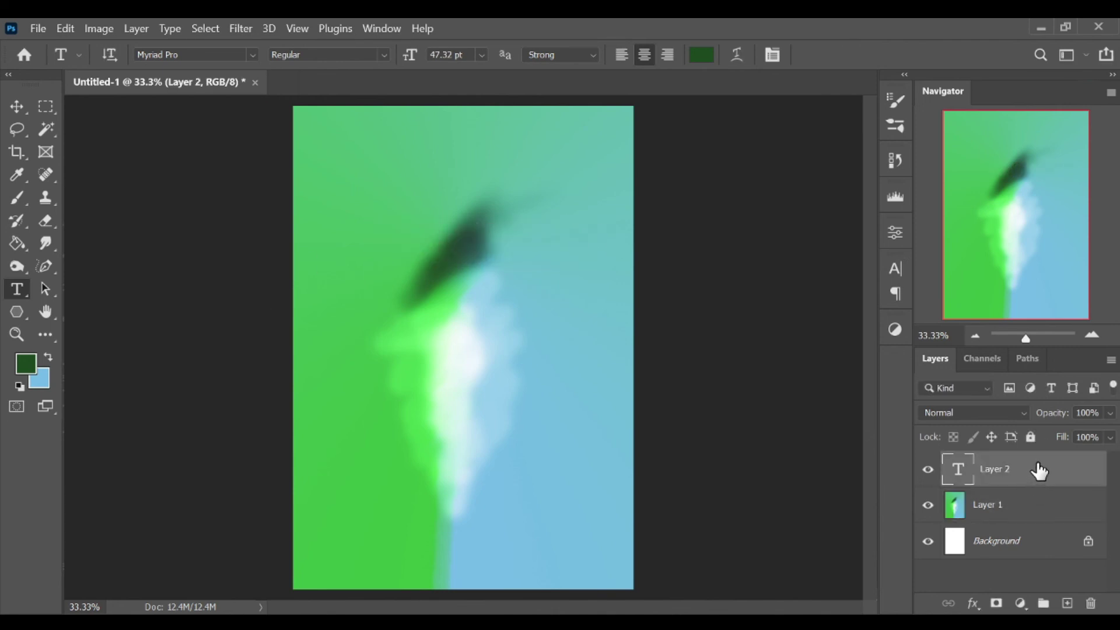
key(Delete)
click(1044, 471)
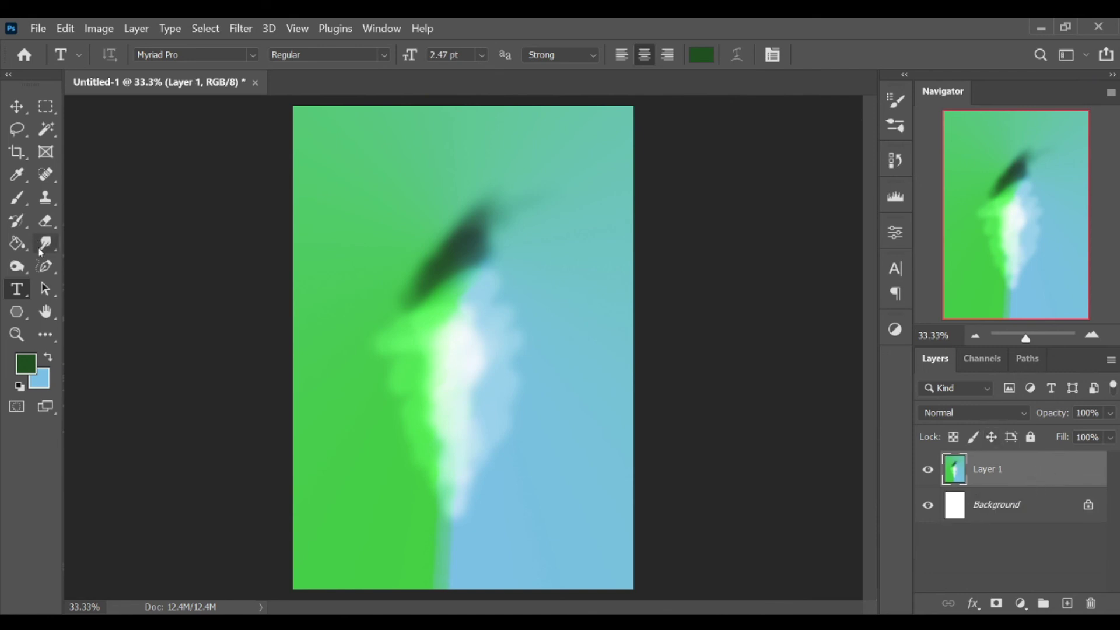
With the Hand tool, zoom in, pan down-left, and settle at 50% on the dodged area
click(45, 312)
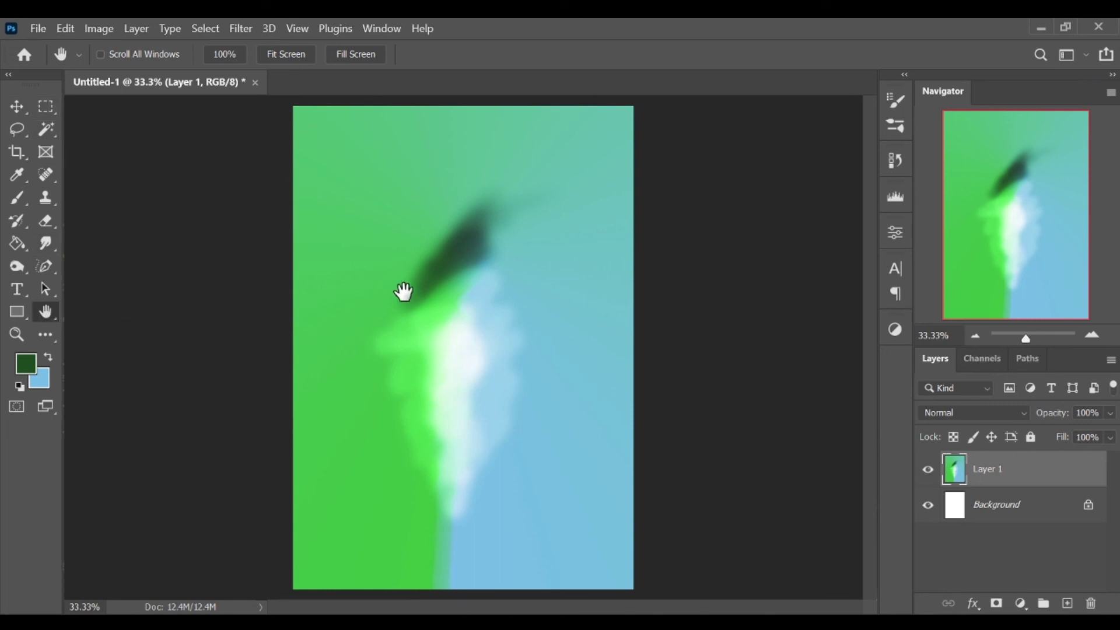
key(ctrl+plus)
key(ctrl+plus)
mouse_move(502, 260)
mouse_down()
mouse_move(408, 442)
mouse_move(575, 367)
mouse_move(383, 235)
mouse_move(292, 393)
mouse_move(370, 300)
mouse_move(262, 170)
mouse_move(875, 305)
mouse_move(328, 383)
mouse_move(390, 370)
mouse_move(600, 155)
mouse_move(356, 345)
mouse_move(292, 277)
mouse_move(244, 273)
mouse_move(347, 243)
mouse_move(377, 167)
mouse_up()
scroll(333, 385, down, 3)
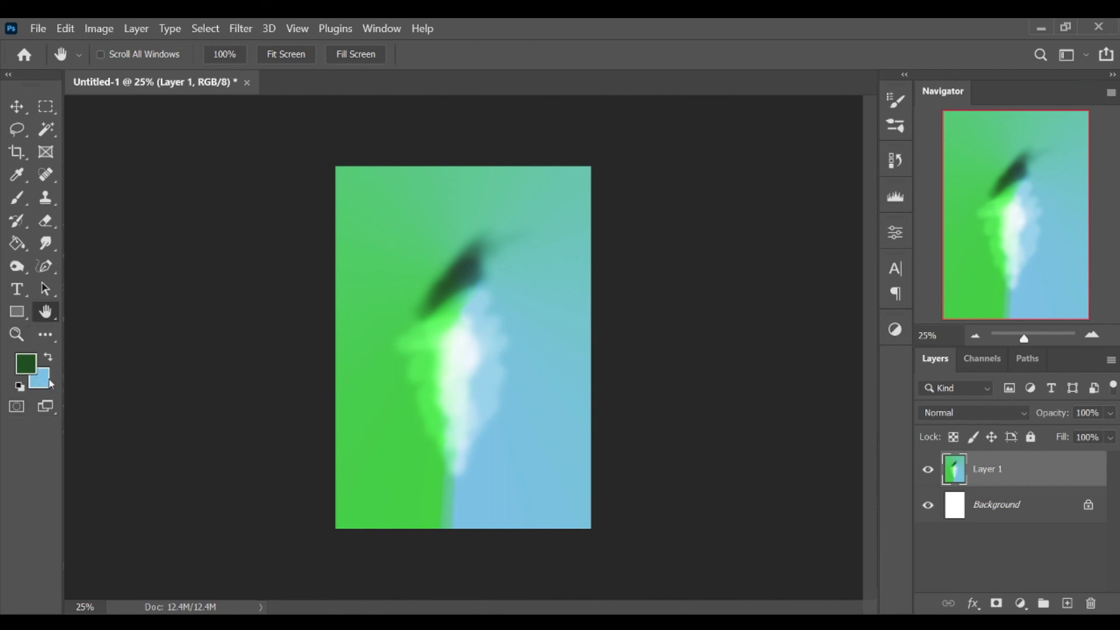
key(ctrl+plus)
key(ctrl+plus)
key(i)
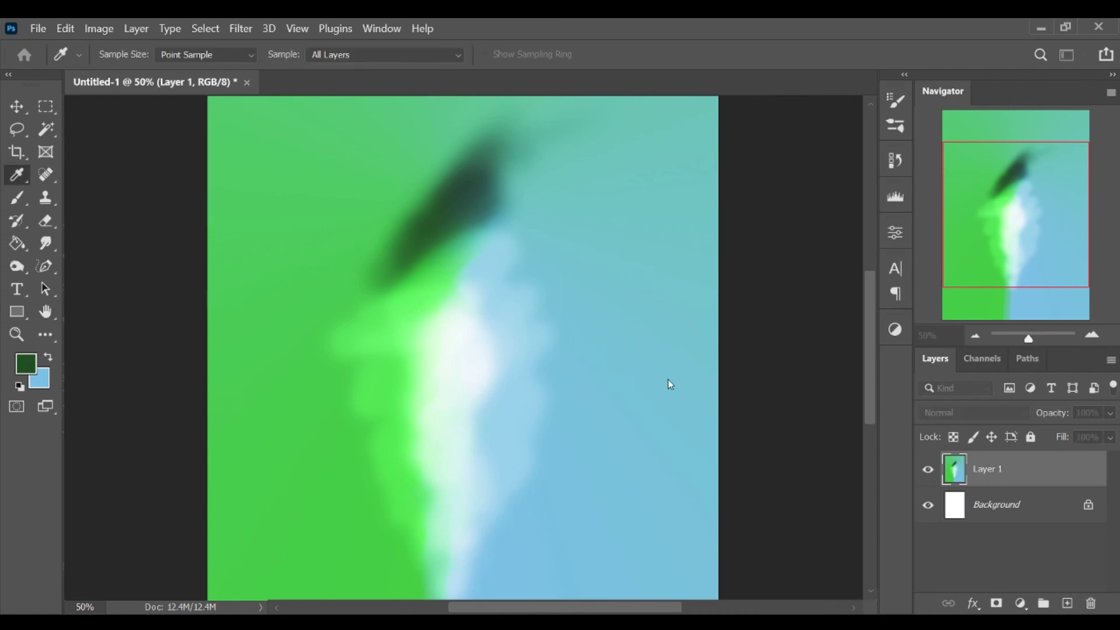
Pick blue-grey as the brush colour and extend the grey zigzag at its left end
click(555, 327)
key(space)
mouse_move(428, 292)
mouse_down()
mouse_move(429, 333)
mouse_move(484, 350)
mouse_move(420, 477)
mouse_up()
key(b)
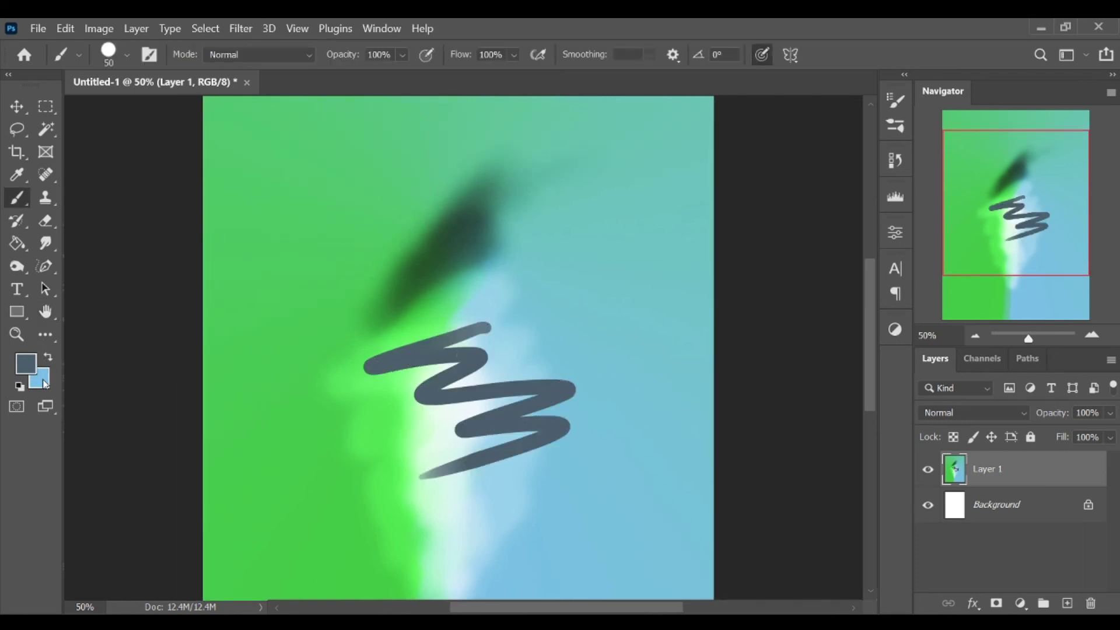
key(i)
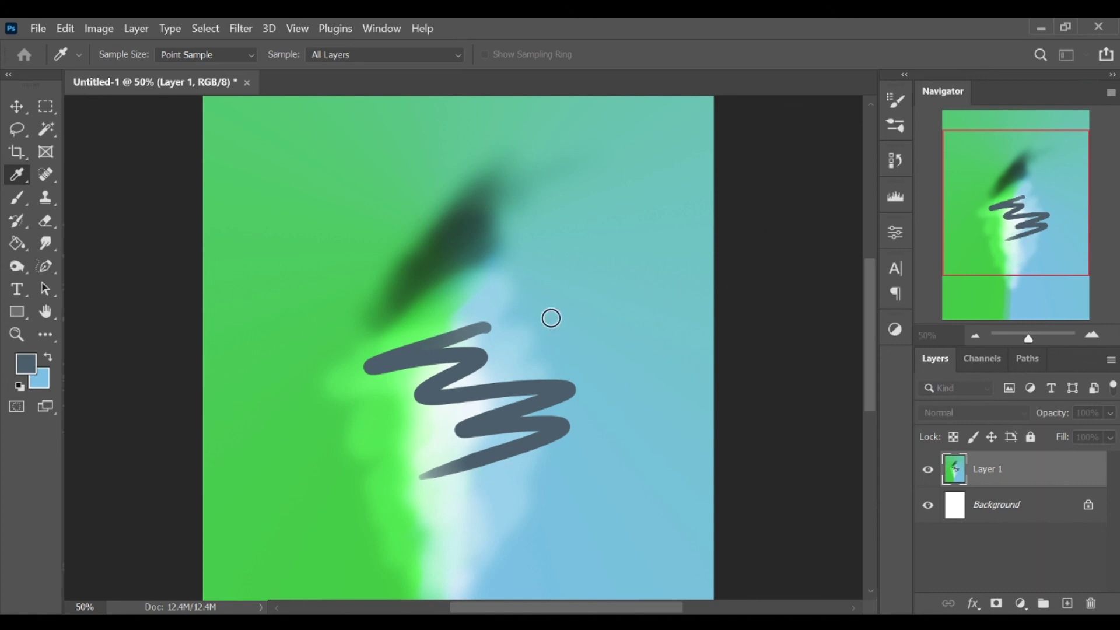
key(b)
mouse_move(361, 410)
mouse_down()
mouse_move(416, 388)
mouse_move(359, 425)
mouse_up()
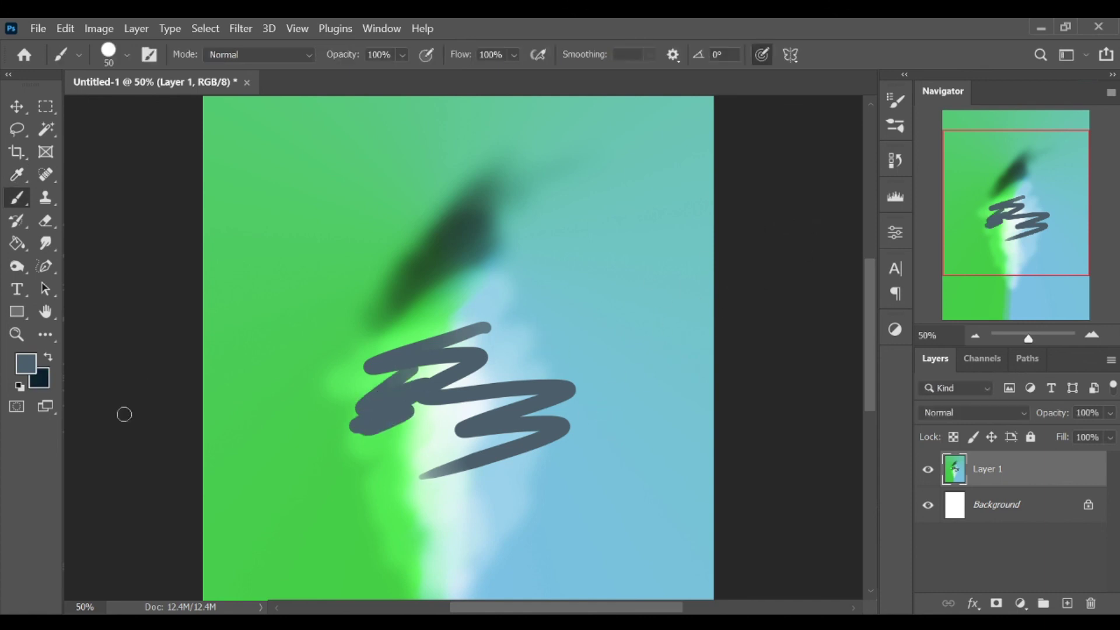
Paint a navy zigzag, more blue-grey zigzags, and a magenta scribble across the canvas
click(49, 358)
mouse_move(416, 298)
mouse_down()
mouse_move(335, 379)
mouse_move(271, 413)
mouse_up()
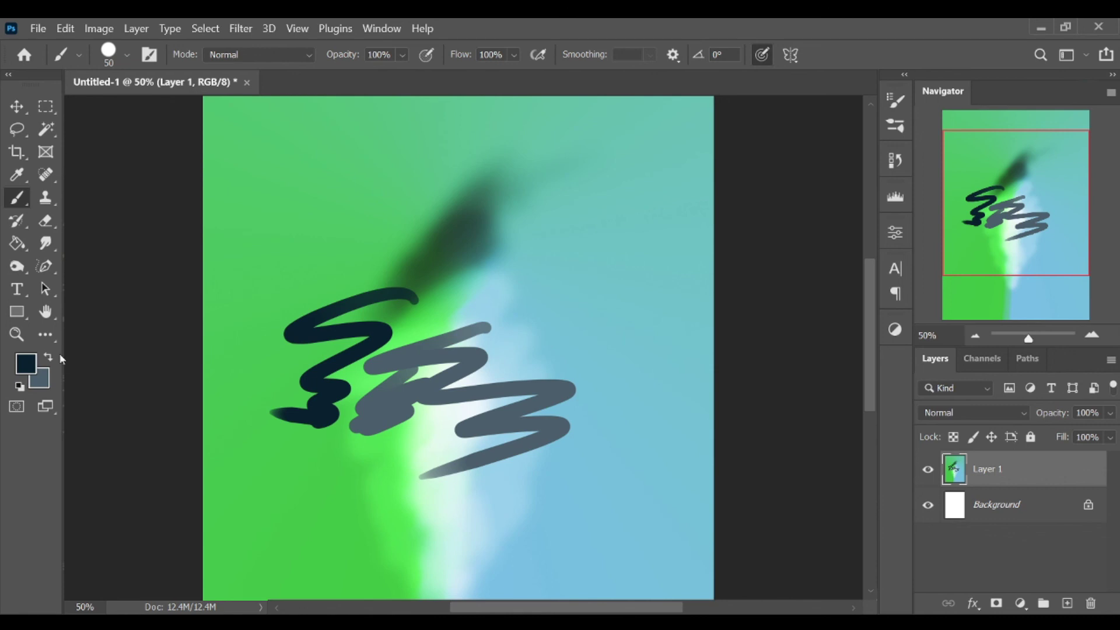
click(49, 357)
mouse_move(508, 240)
mouse_down()
mouse_move(563, 298)
mouse_move(484, 330)
mouse_up()
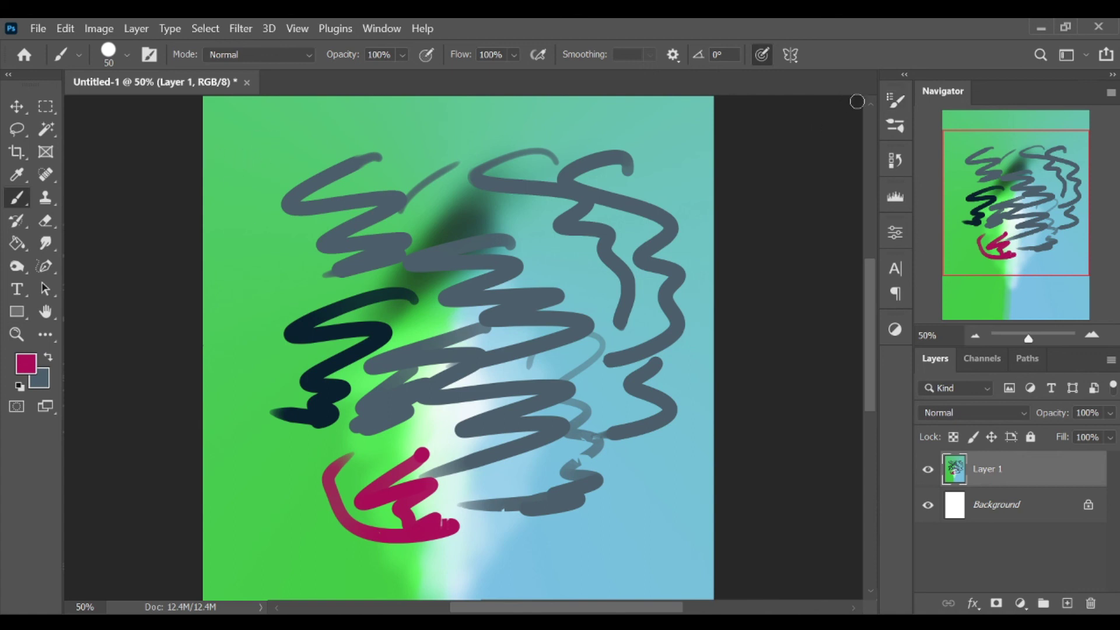
mouse_move(552, 253)
mouse_down()
mouse_move(301, 251)
mouse_move(244, 333)
mouse_move(326, 496)
mouse_move(233, 520)
mouse_move(429, 481)
mouse_move(541, 537)
mouse_up()
Swap foreground and background colours and trace a purplish-grey stroke over the right-hand blue-grey zigzags
key(x)
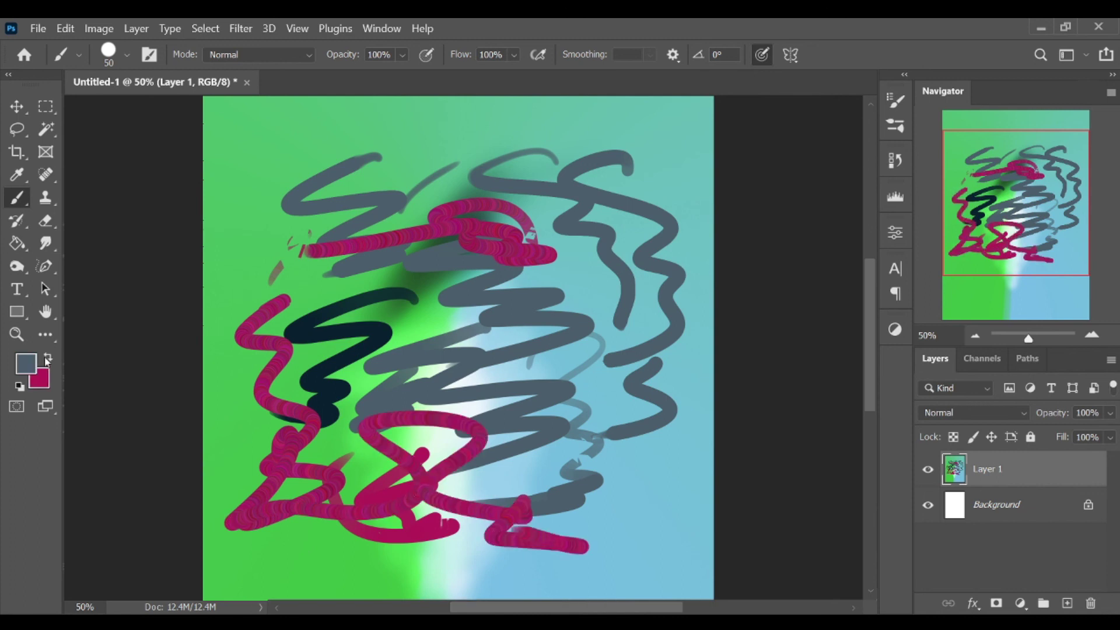
mouse_move(575, 473)
mouse_down()
mouse_move(619, 490)
mouse_move(632, 445)
mouse_move(555, 359)
mouse_move(519, 279)
mouse_up()
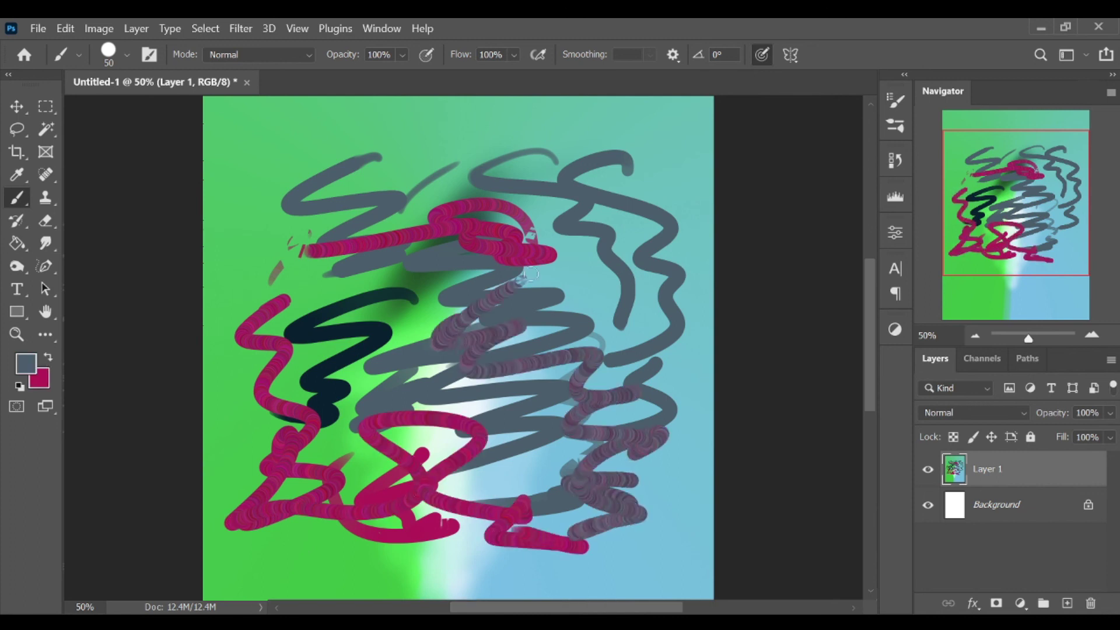